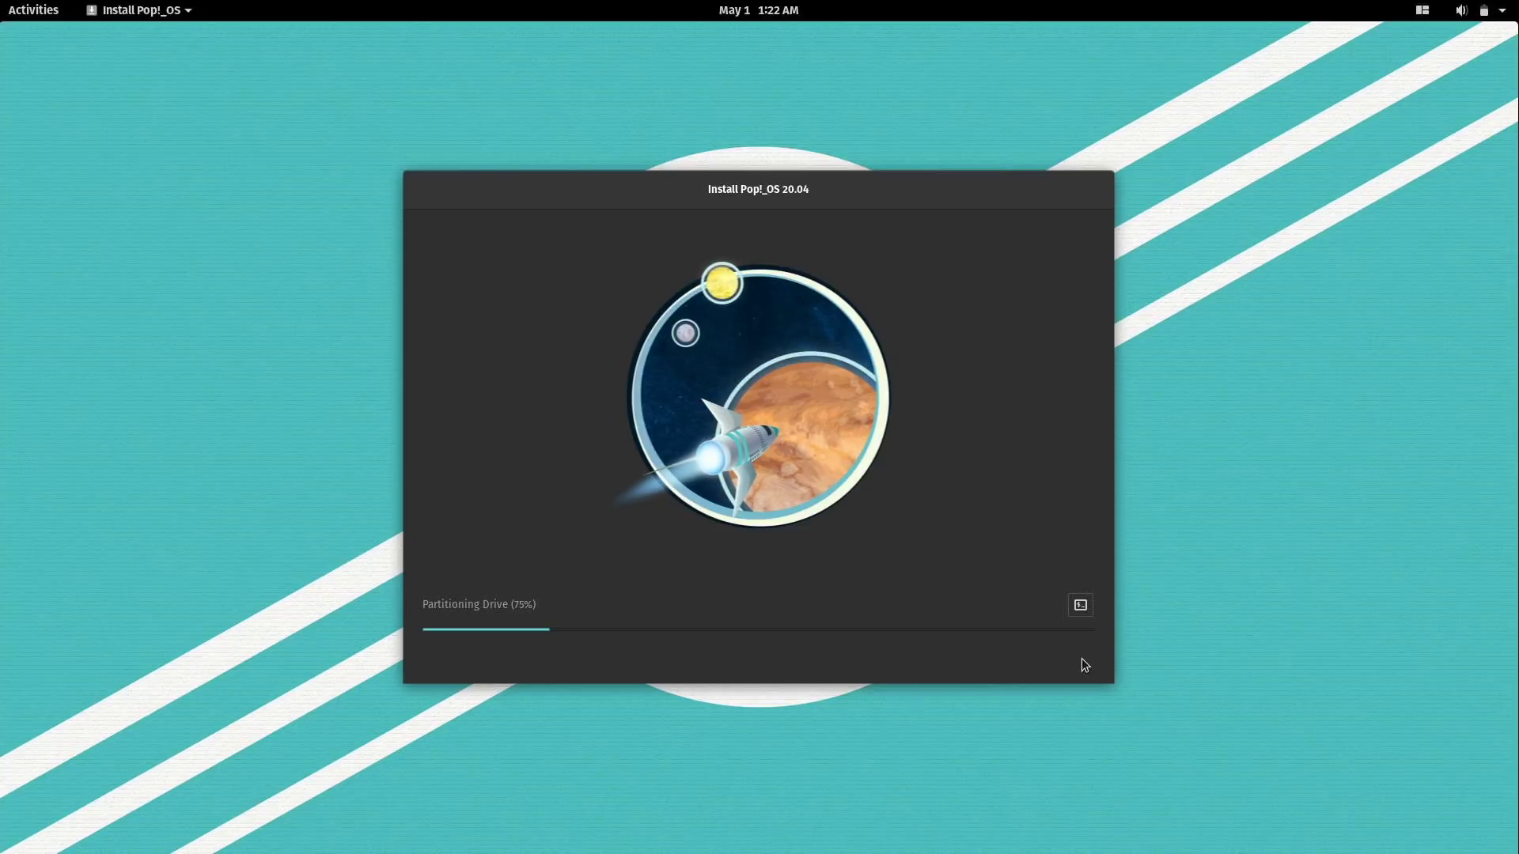
- Erase the SAMSUNG MZVLB512HAJQ-000L7 drive, install Pop!_OS 20.04 on it, and restart the device
click(988, 427)
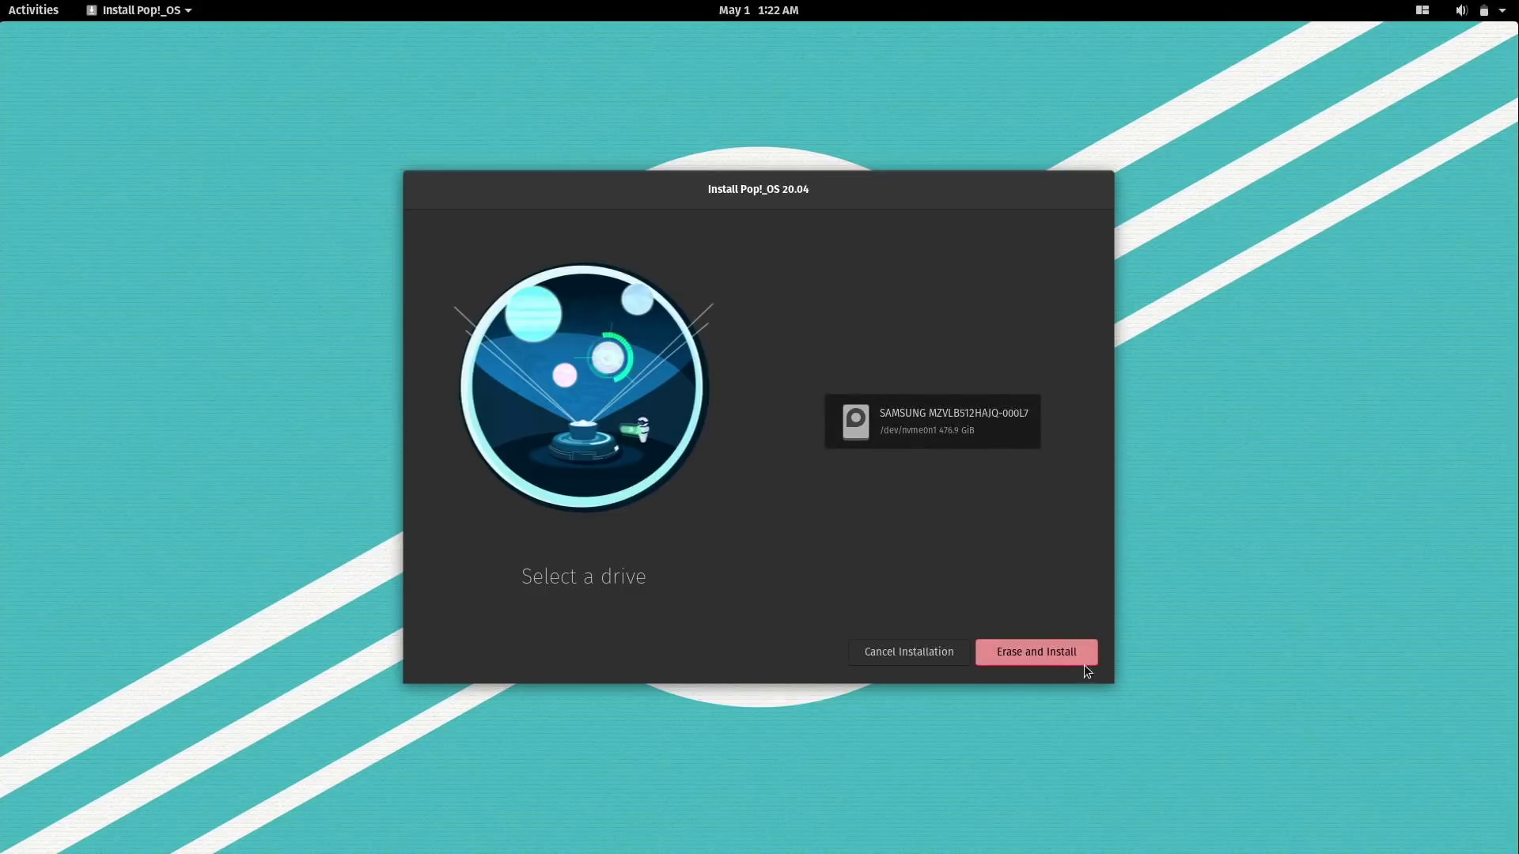
click(1082, 660)
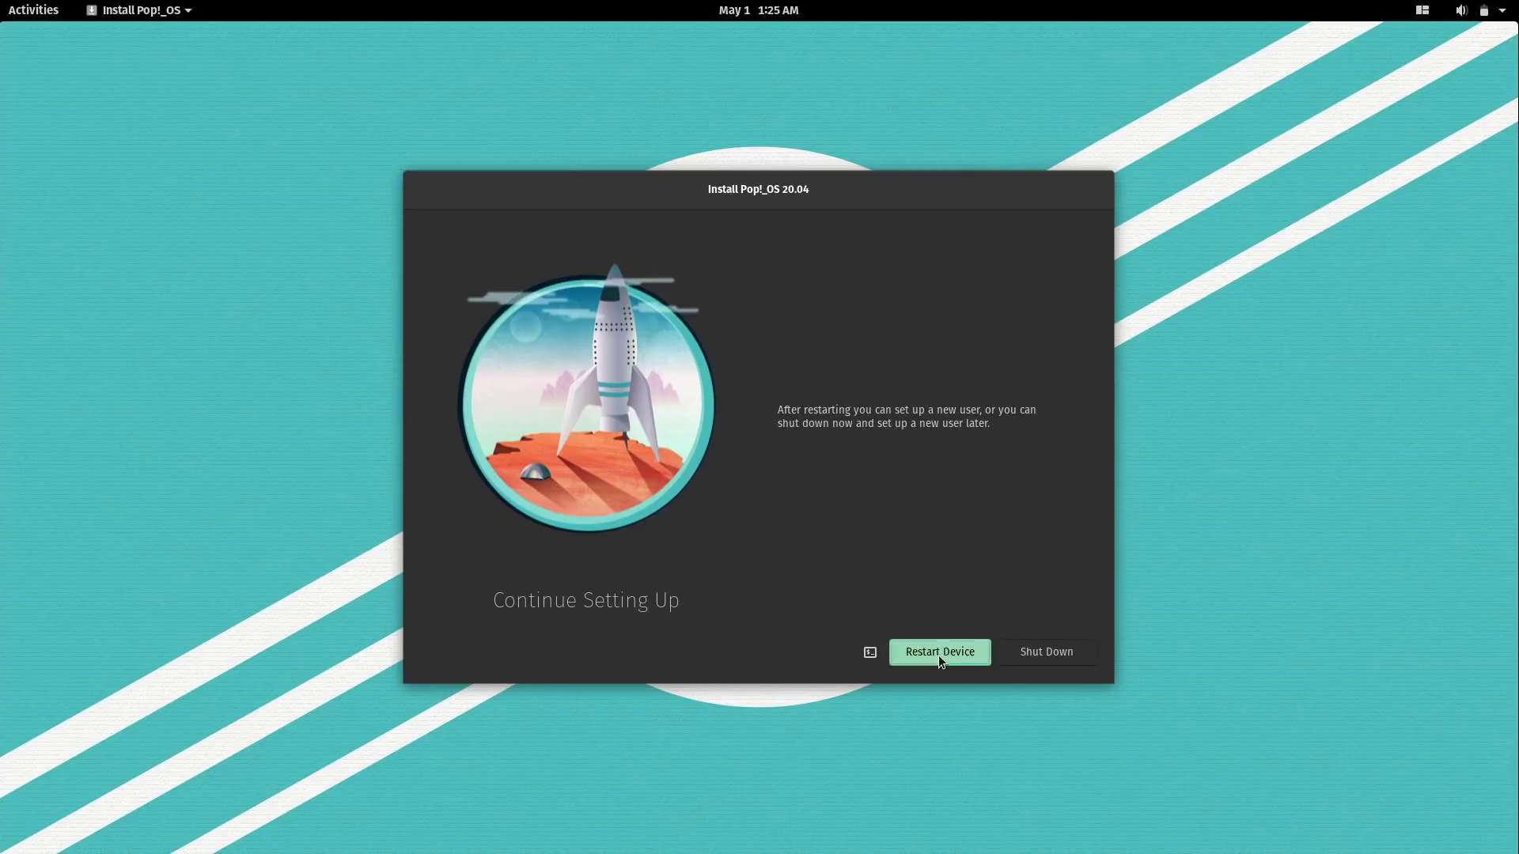
click(939, 654)
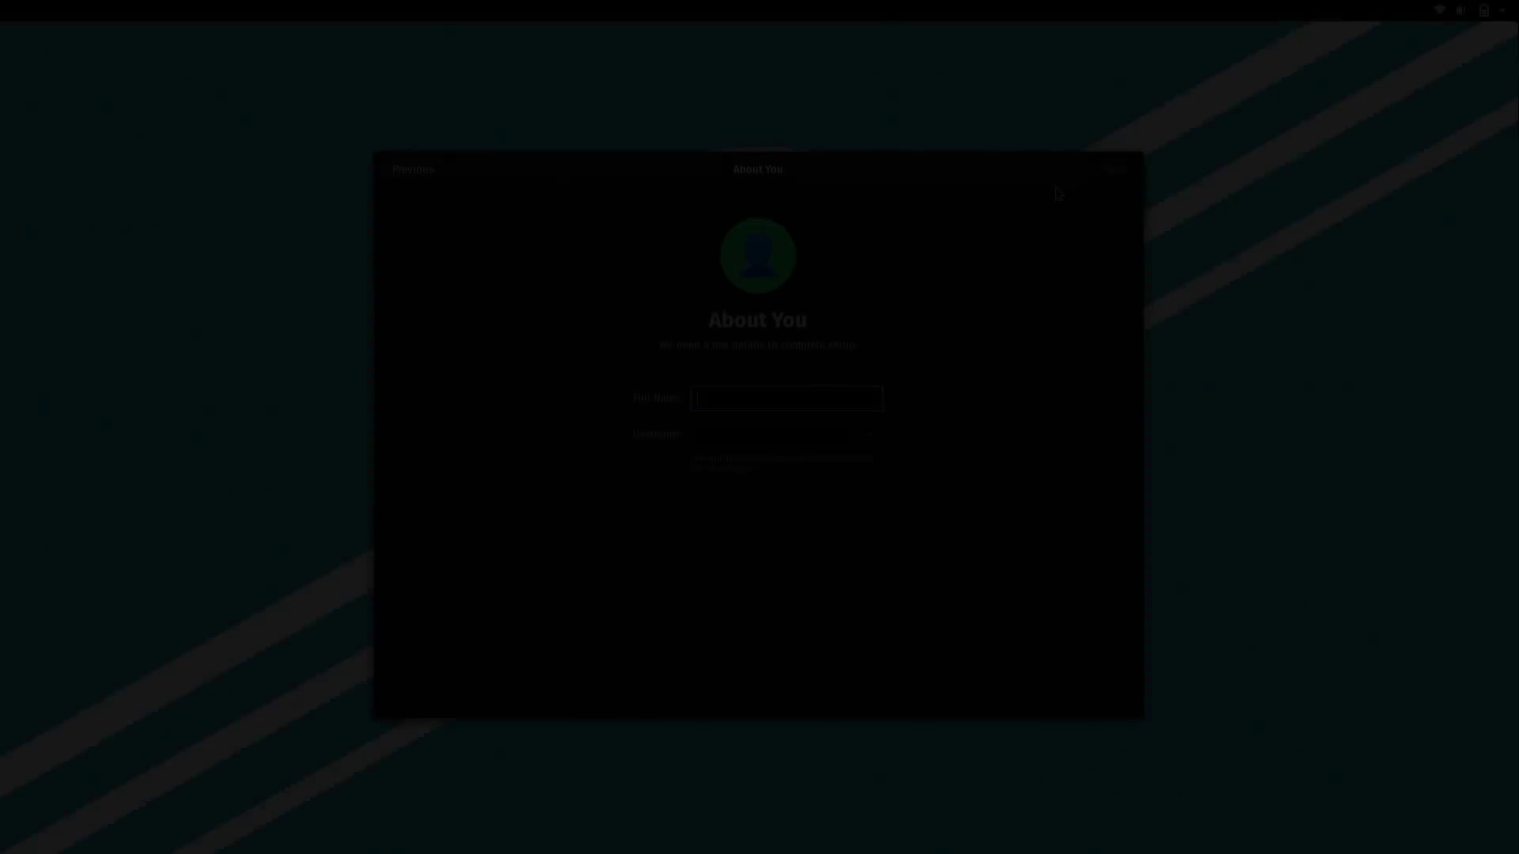
- Enter the user's full name and username for the new account and continue to the password setup
text(Jay LaCroix)
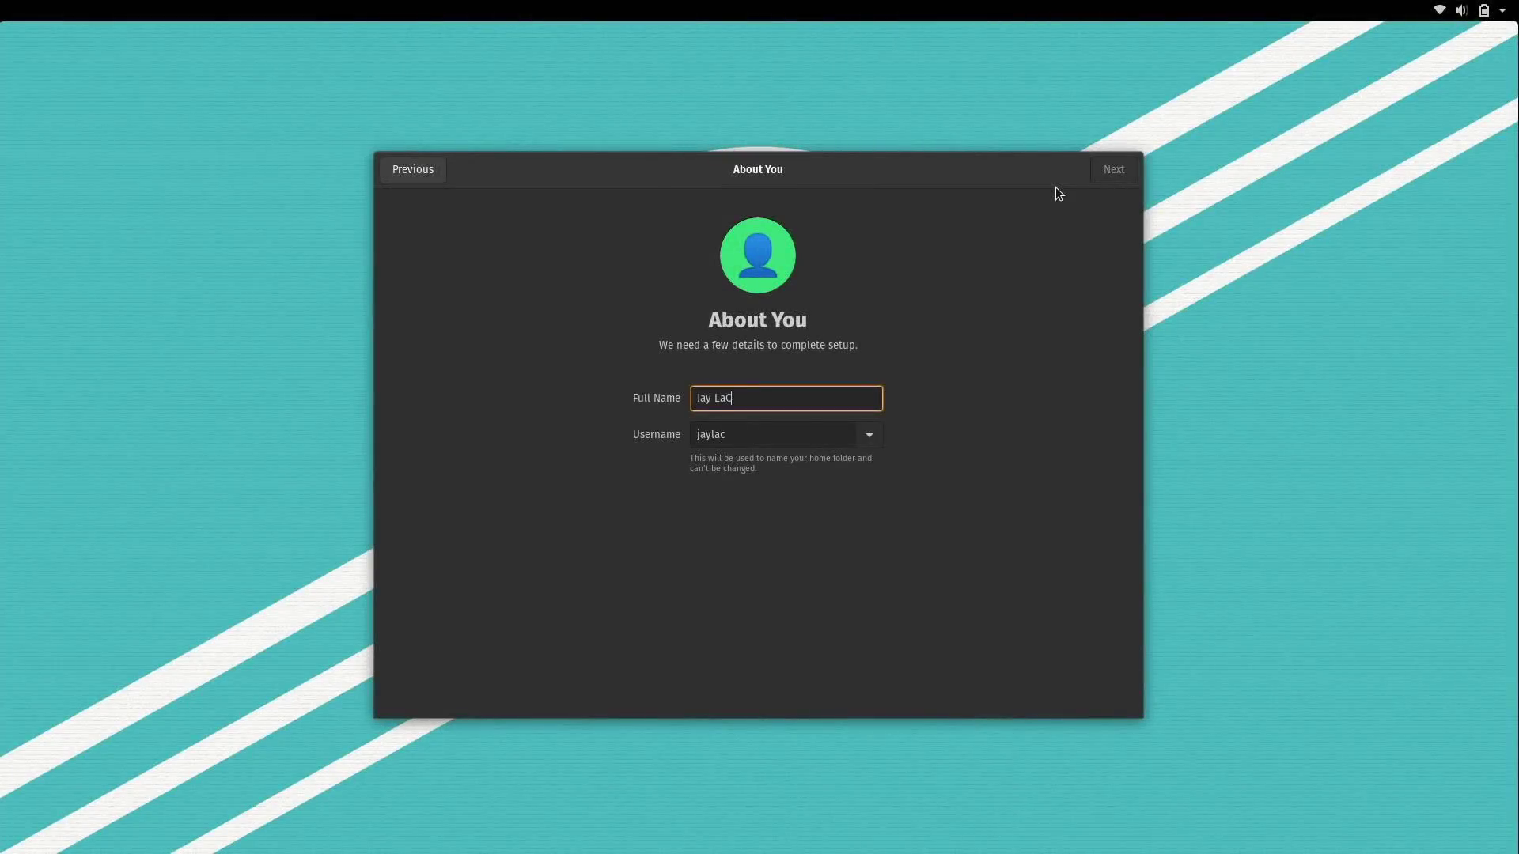
key(Tab)
text(jay)
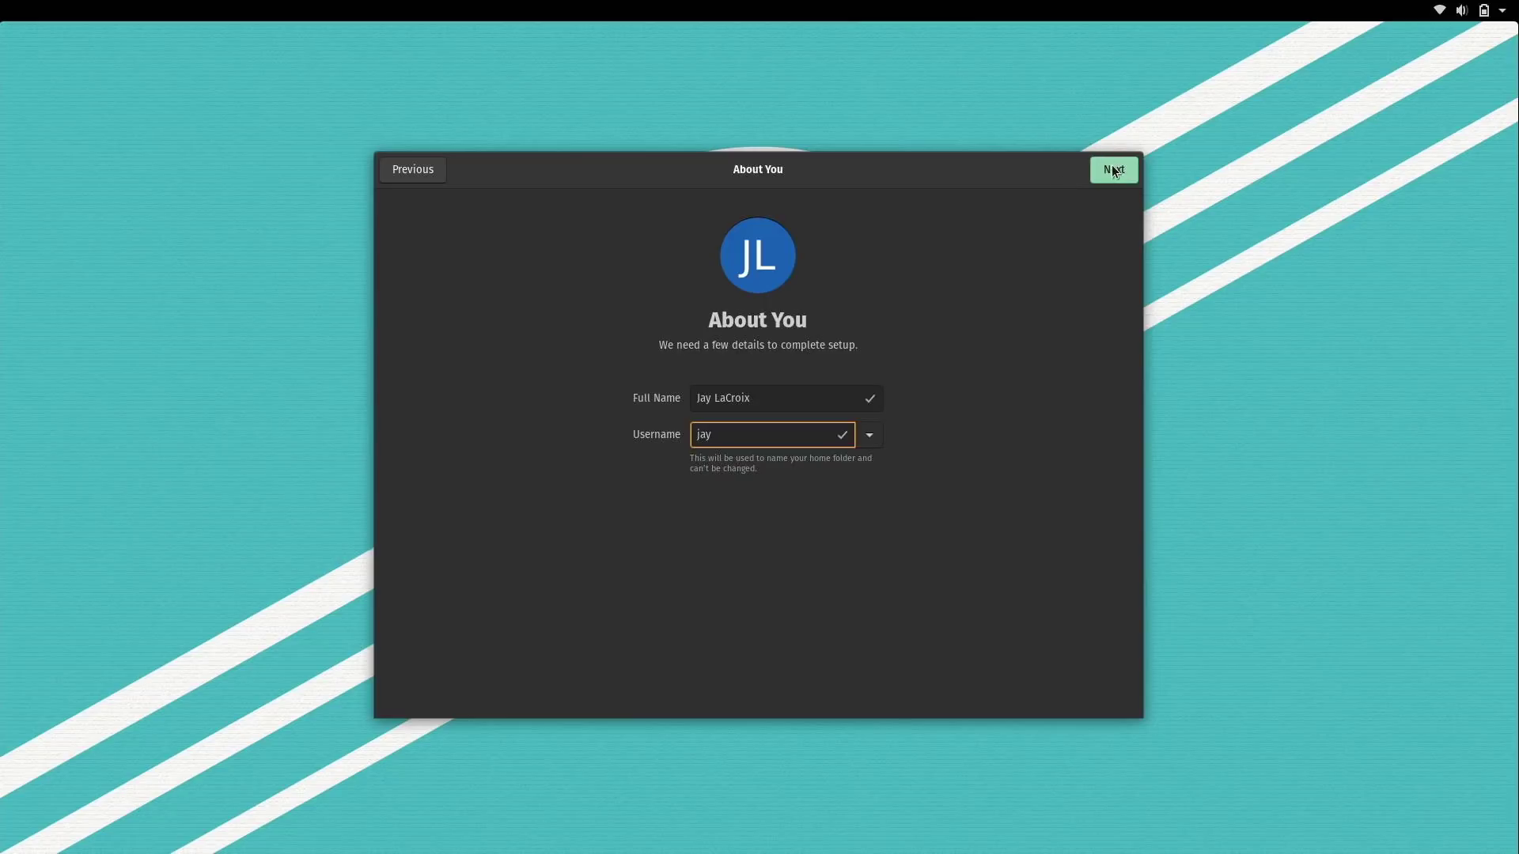
click(1112, 166)
- Enter and confirm the account password, and continue the setup
text(***************)
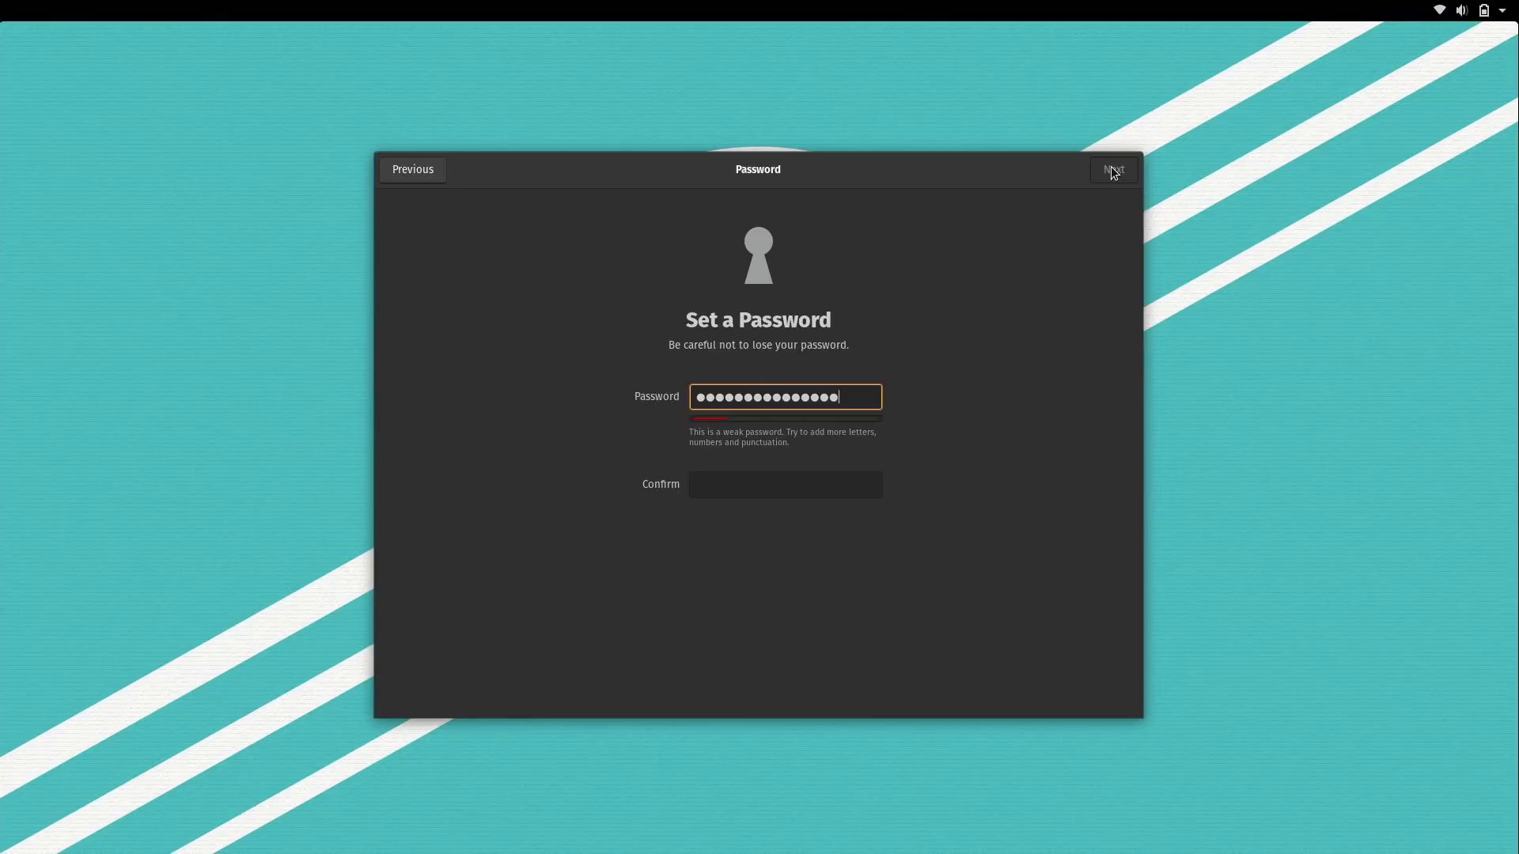
key(Tab)
text(***************)
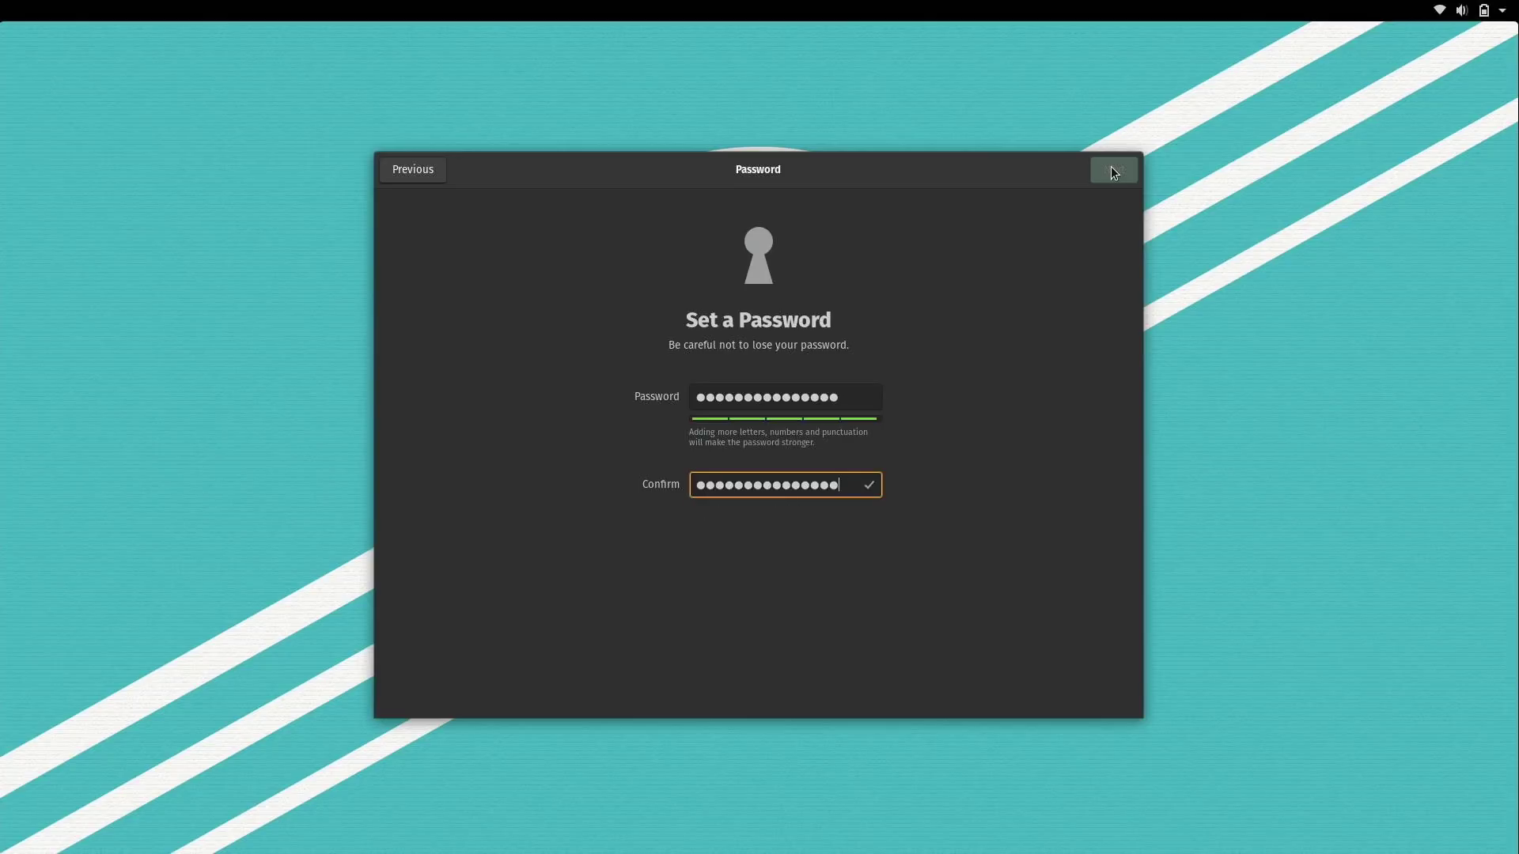
click(1112, 171)
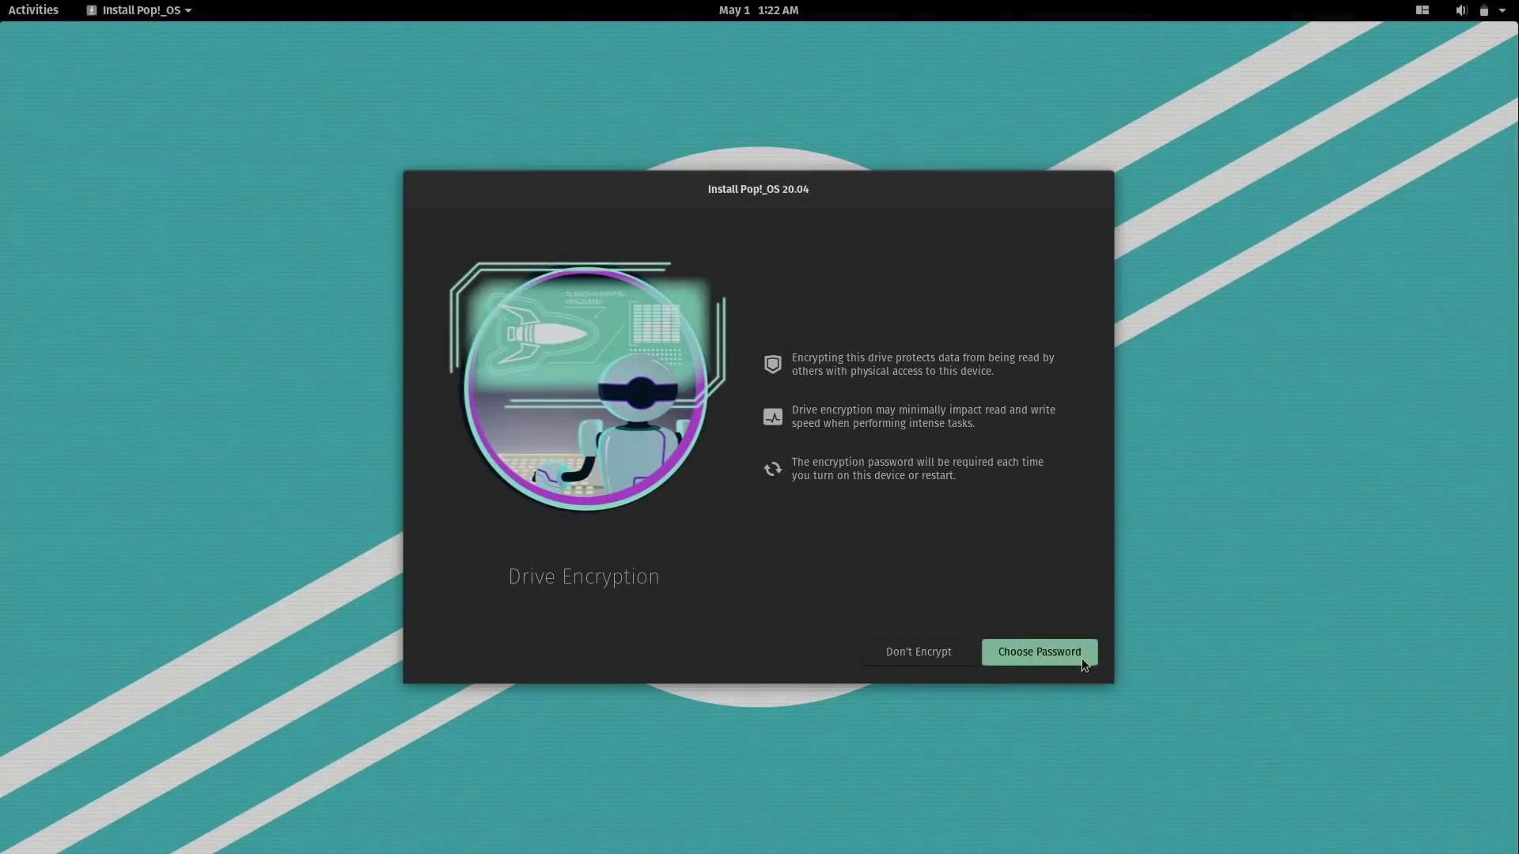
- Choose drive encryption in the installer, then enter and confirm the encryption password and set it
click(1081, 659)
text(••••••••••••••••••••••••••)
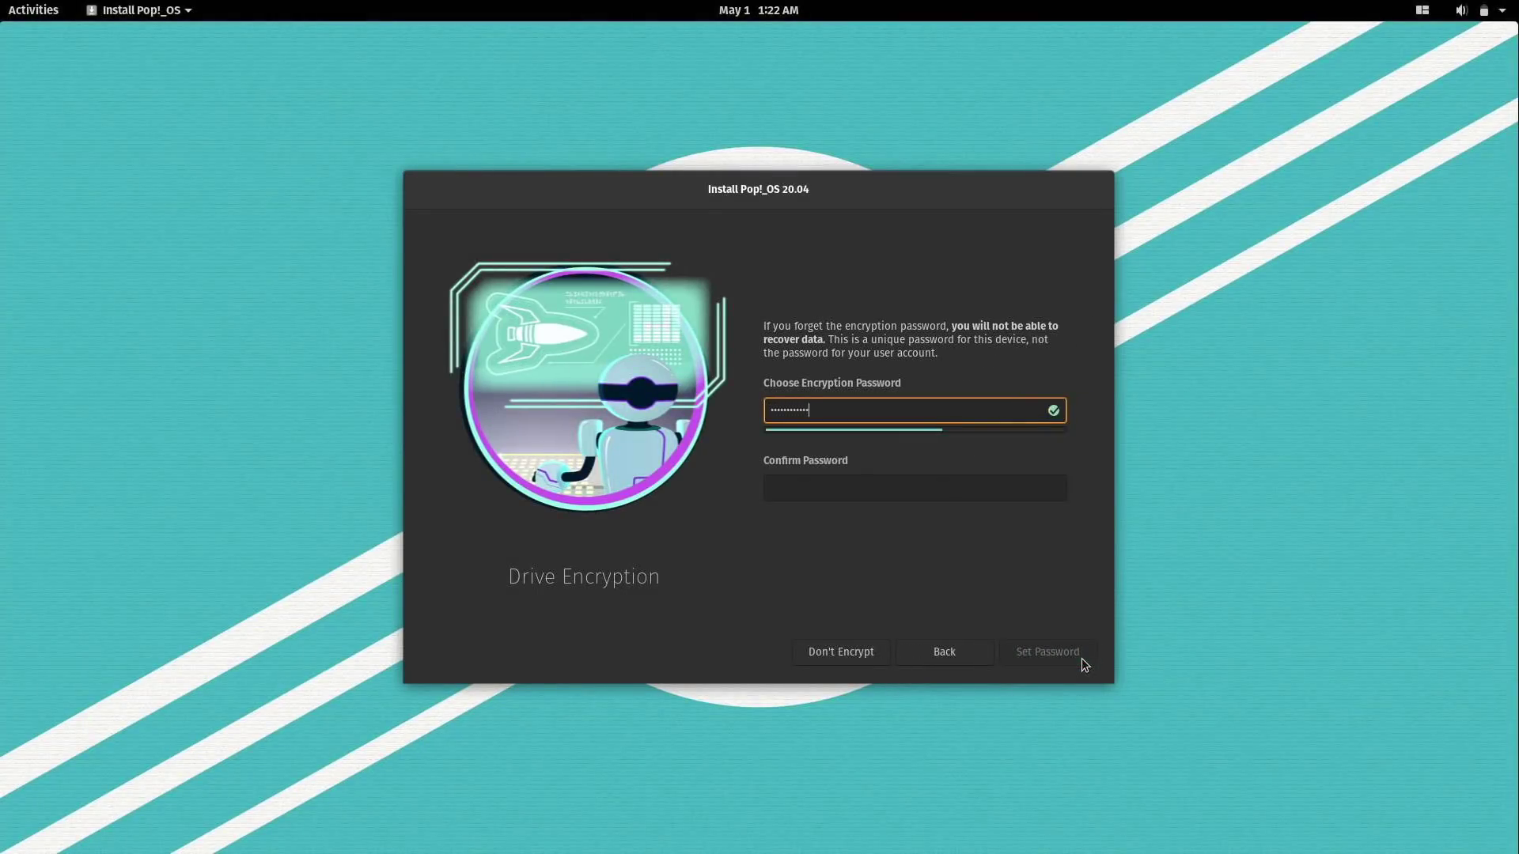
text(••••)
key(Tab)
text(•••••••••)
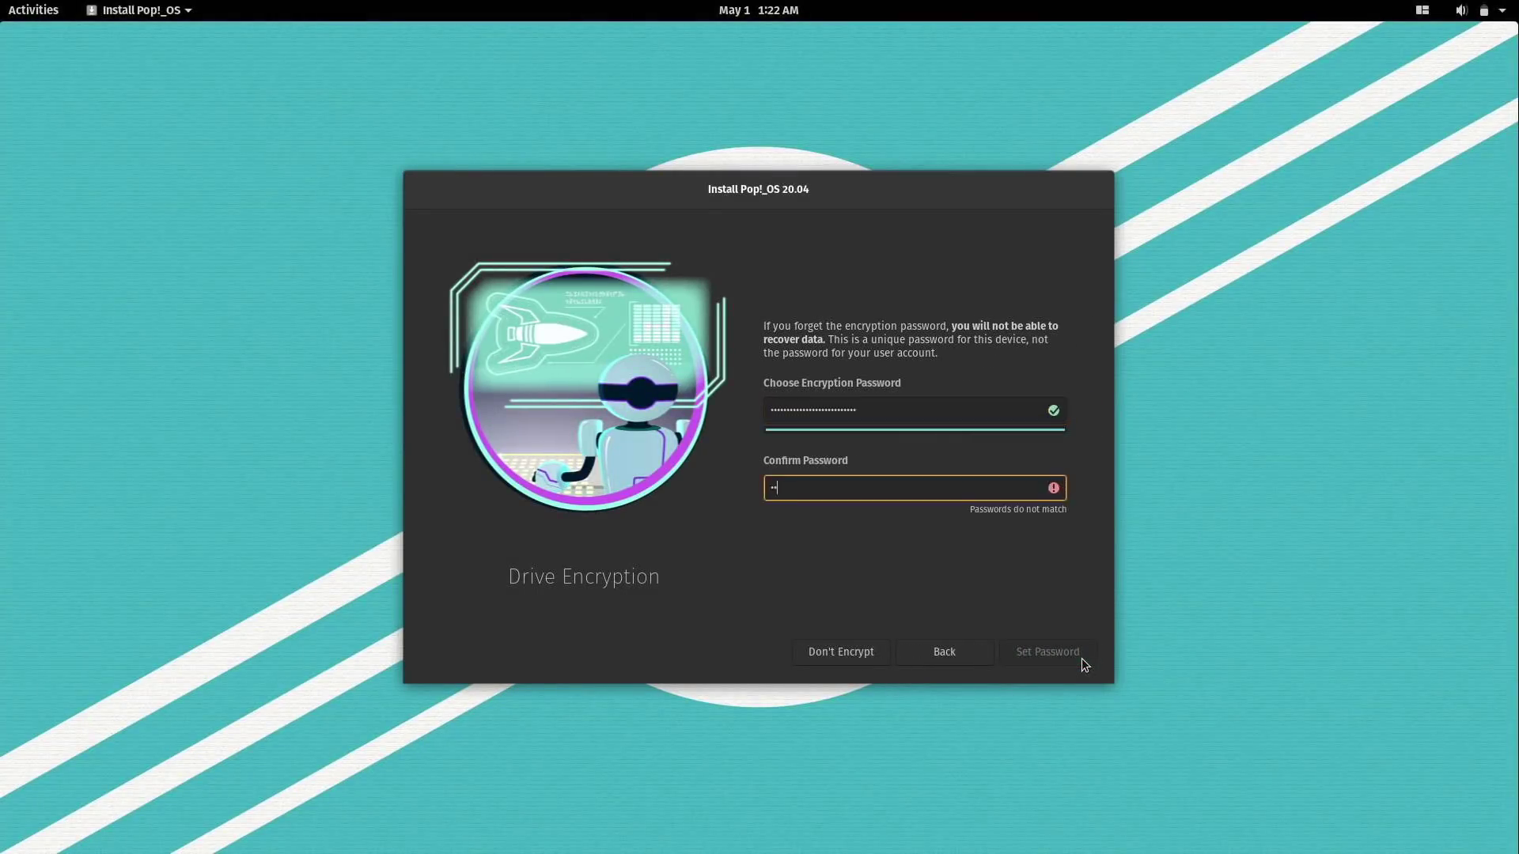
text(•••••••••••••••••••••)
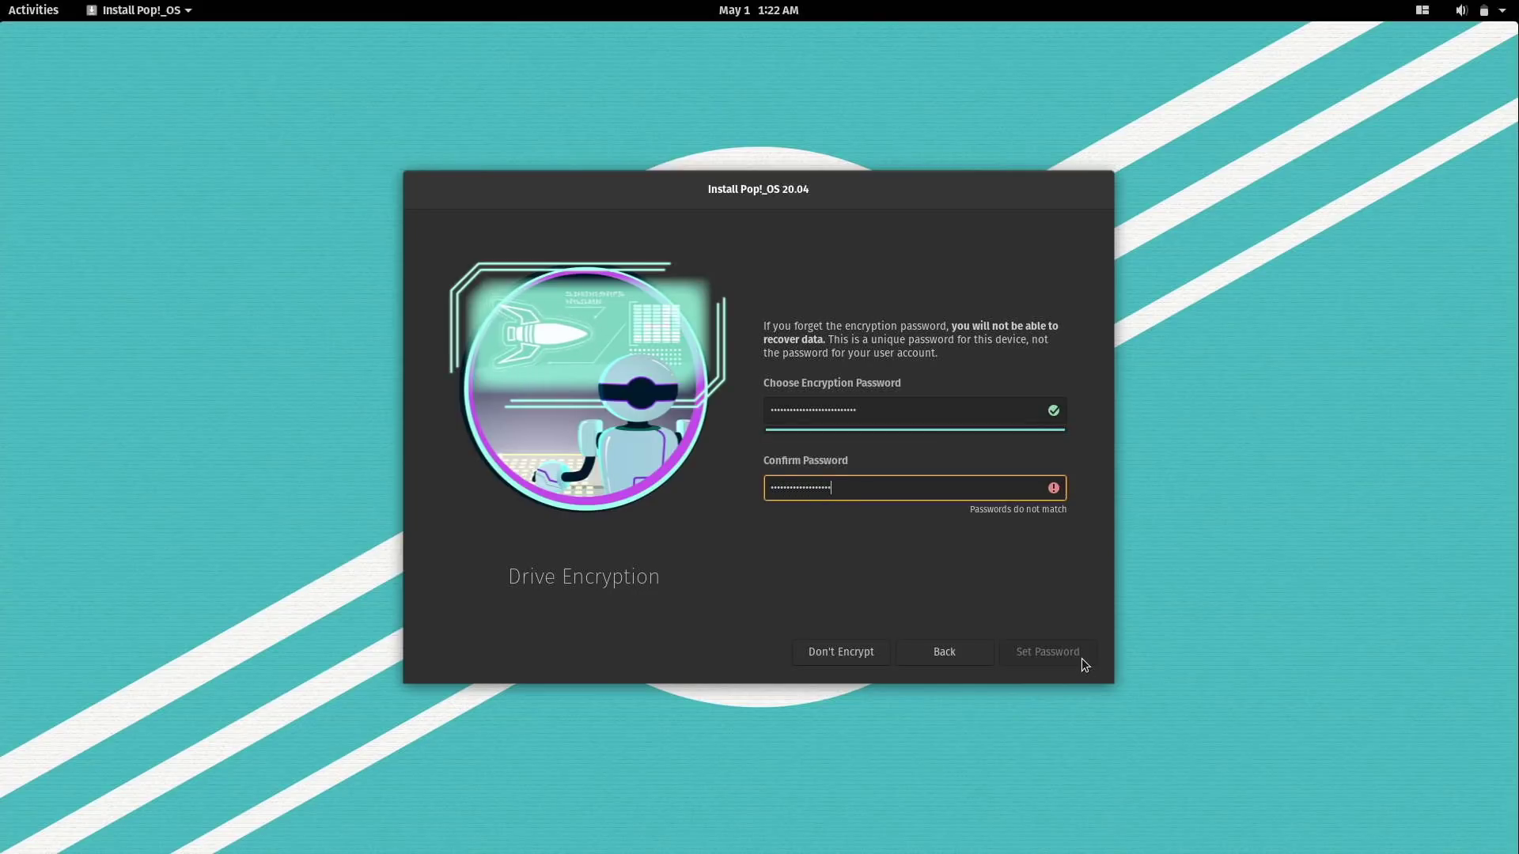
click(1082, 662)
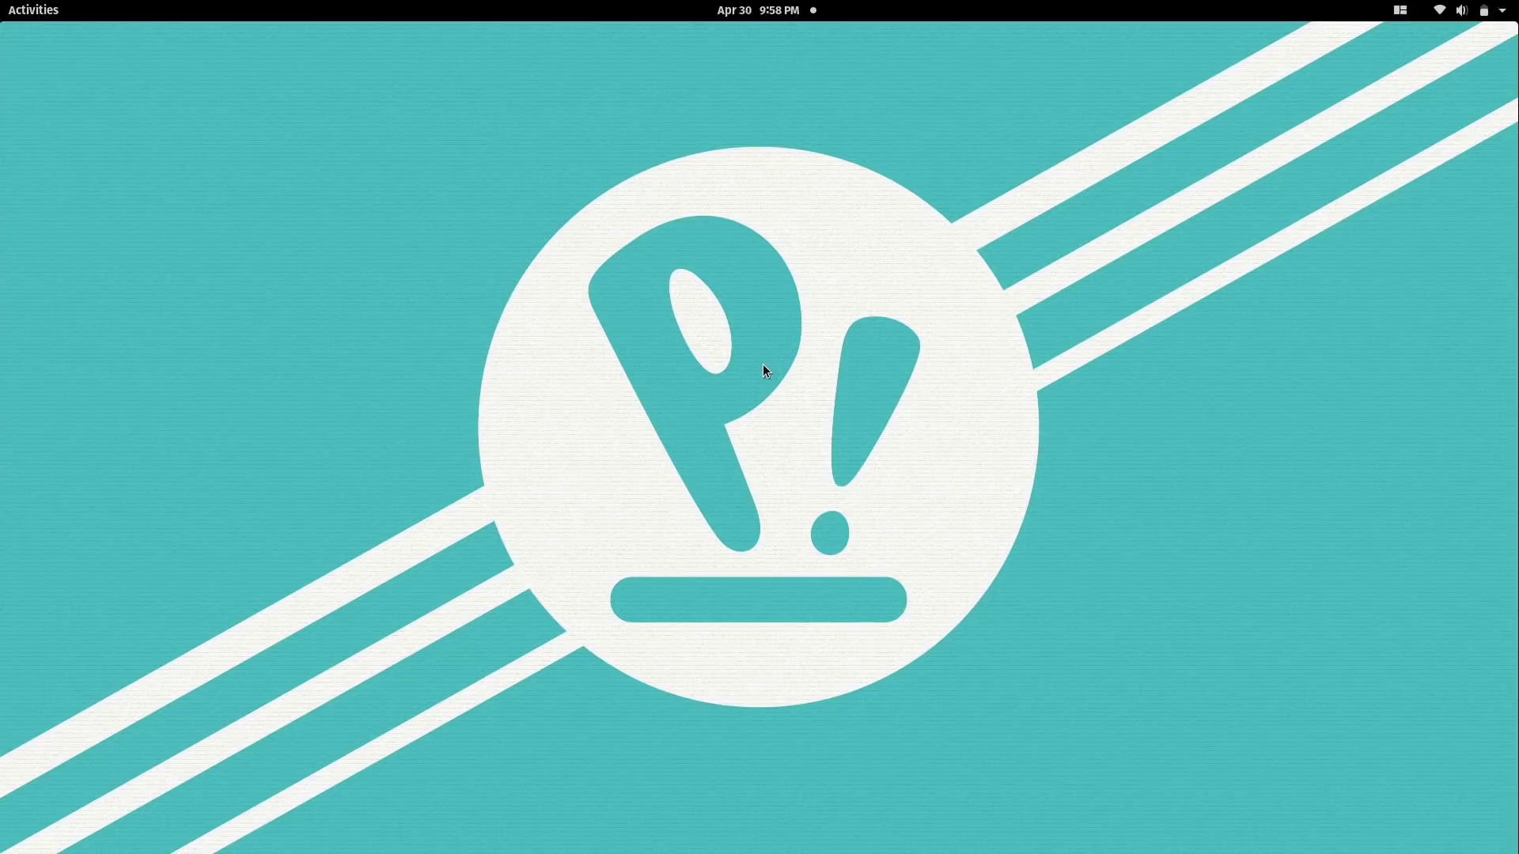
- Open the file manager from the activities overview
click(32, 9)
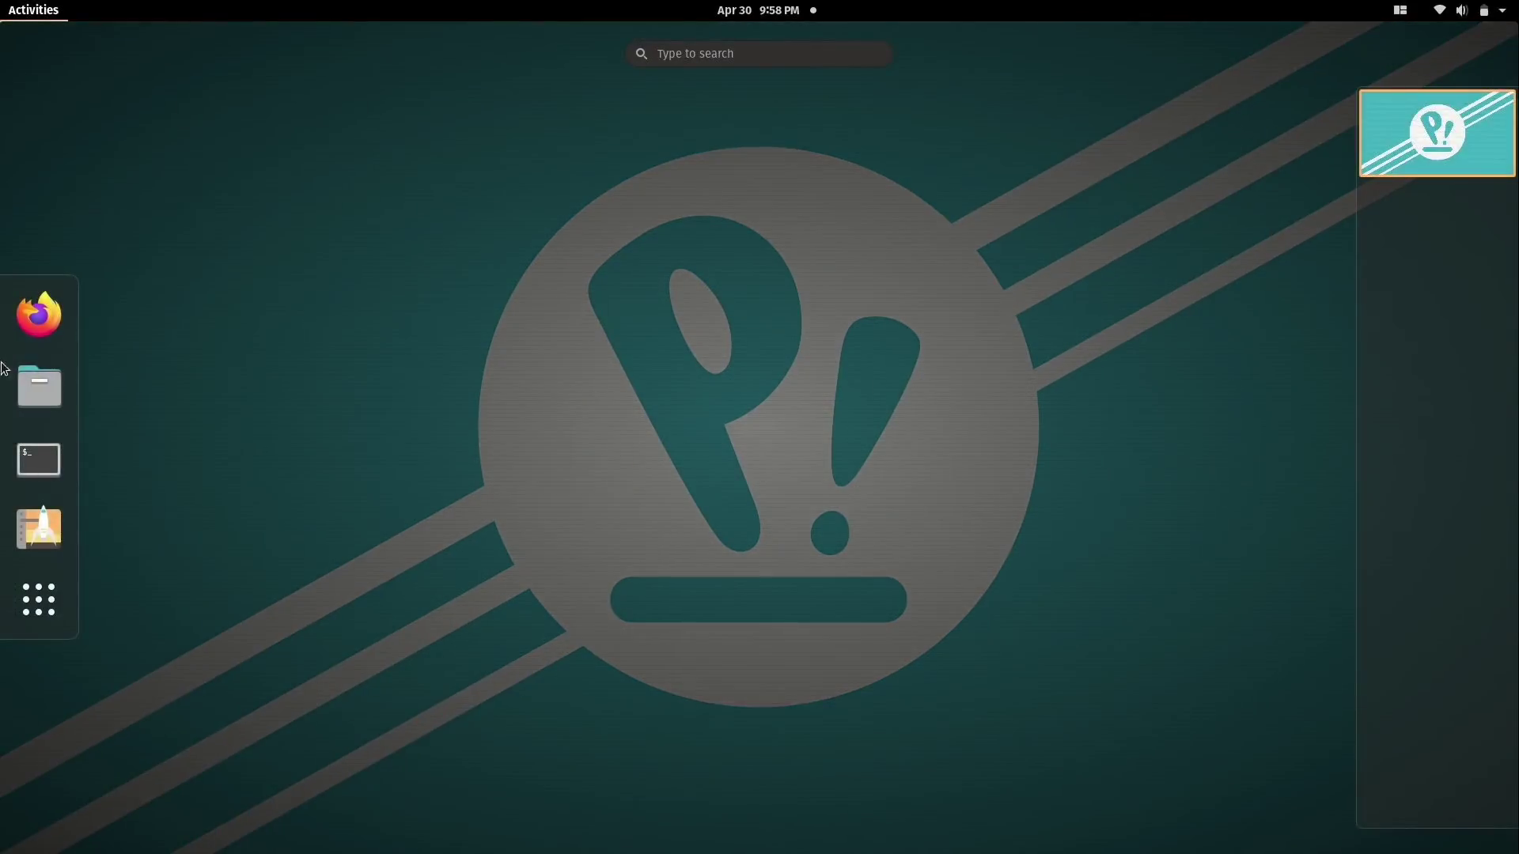
click(39, 386)
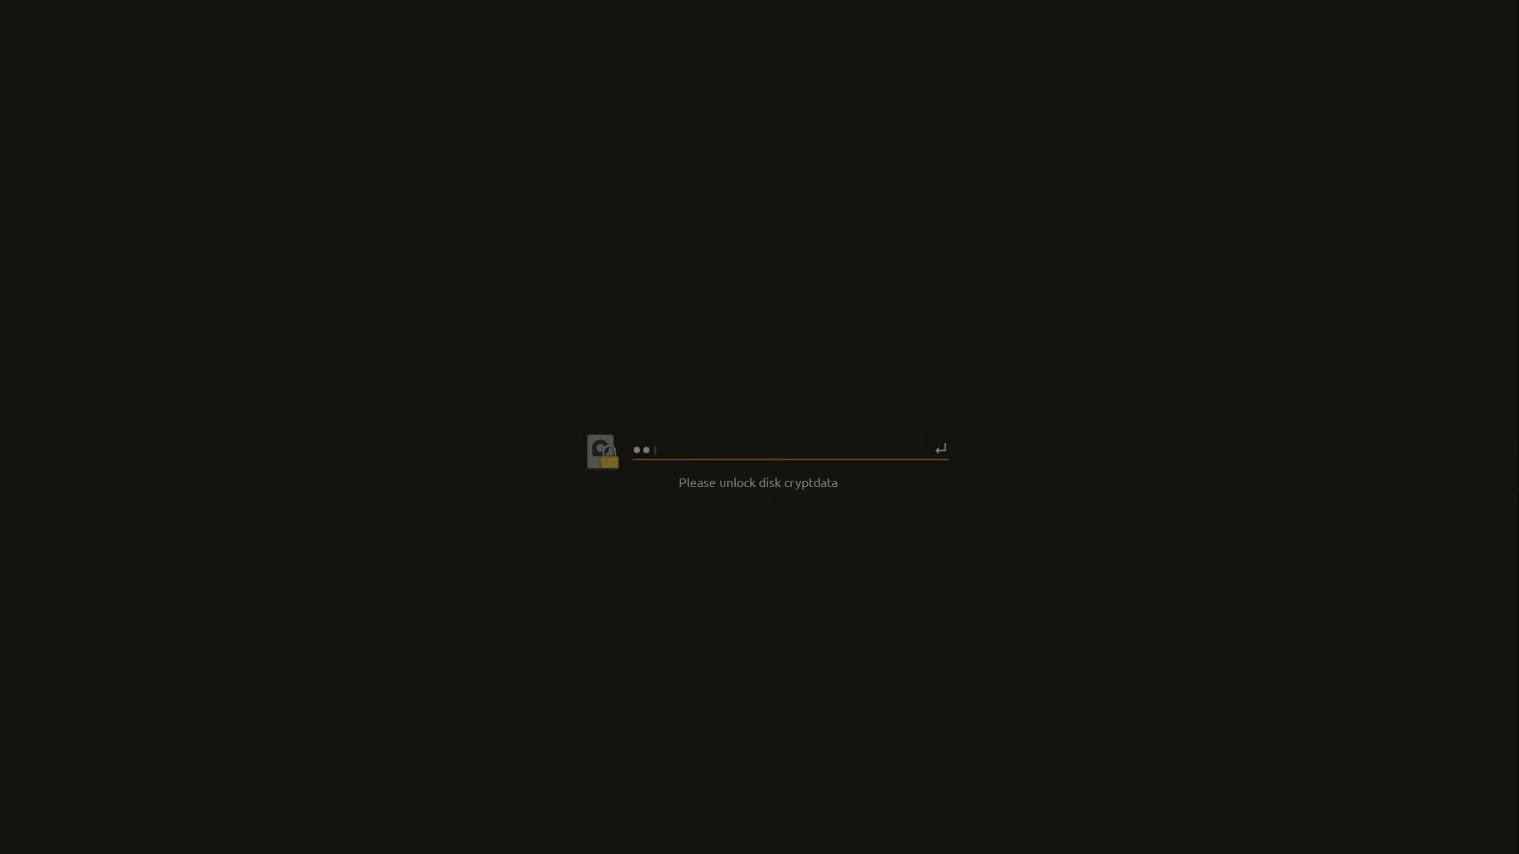
- Enter the encryption password to unlock the cryptdata disk at boot
text(aaaaaaaaaaaa)
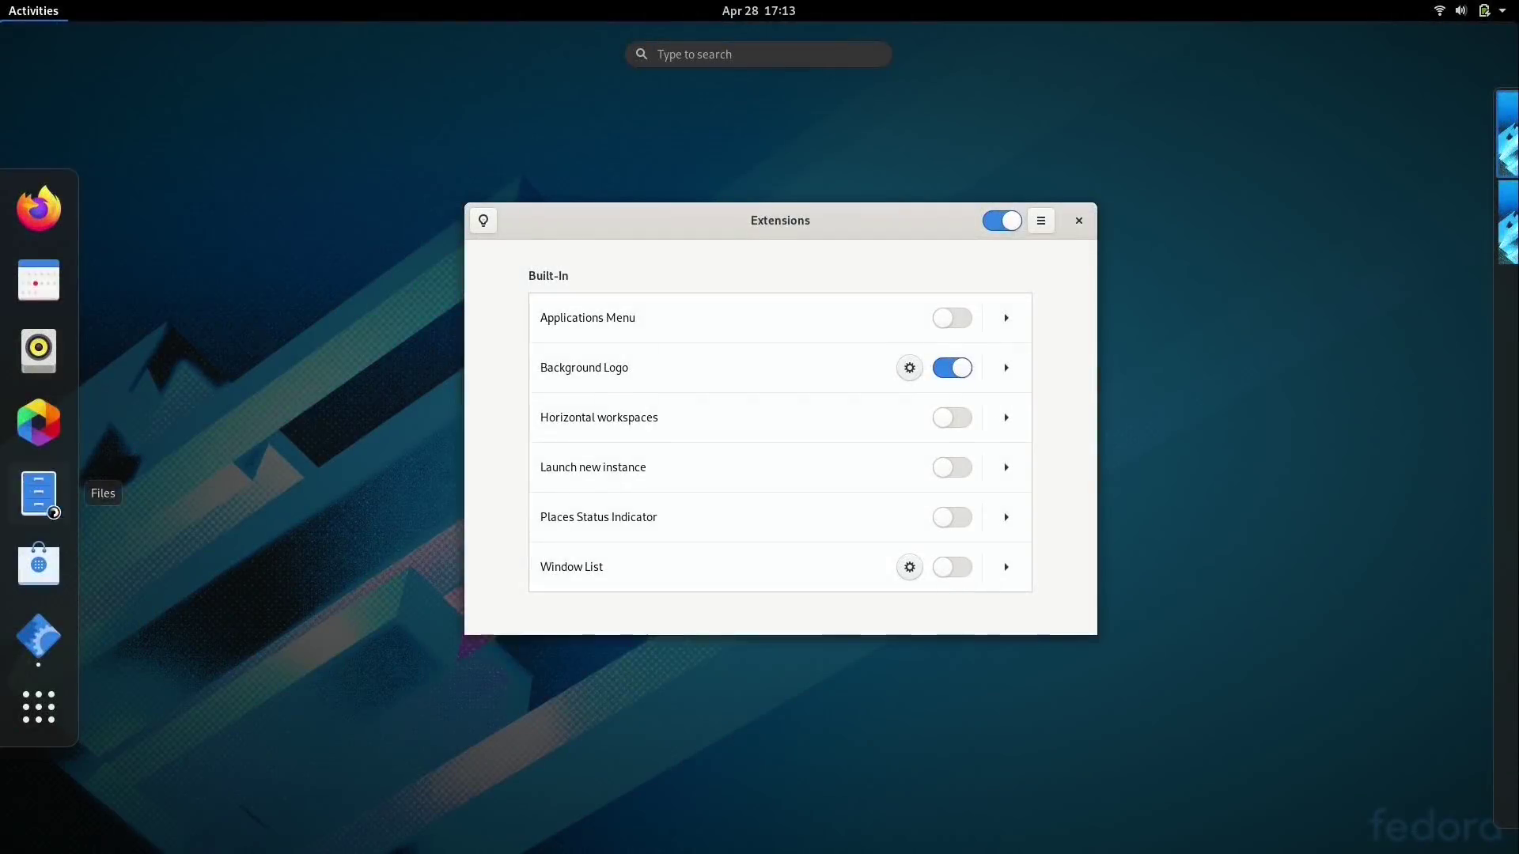
- Open the file manager and move its window toward the middle of the desktop
click(64, 515)
drag(411, 39, 583, 320)
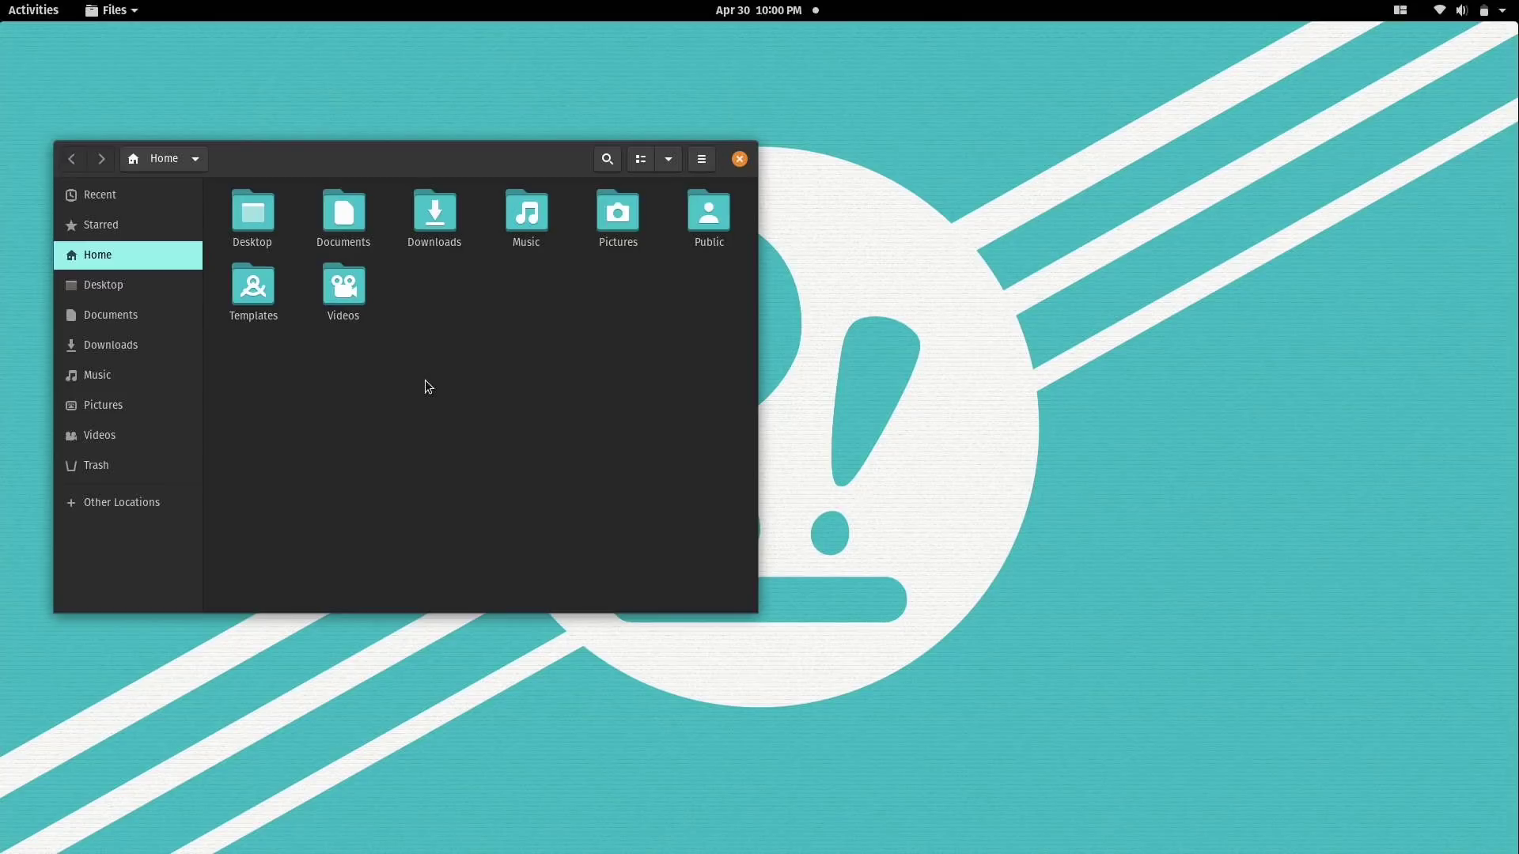
drag(335, 161, 640, 248)
- Open a terminal window and the Firefox web browser alongside the file manager
click(24, 10)
click(24, 10)
click(32, 470)
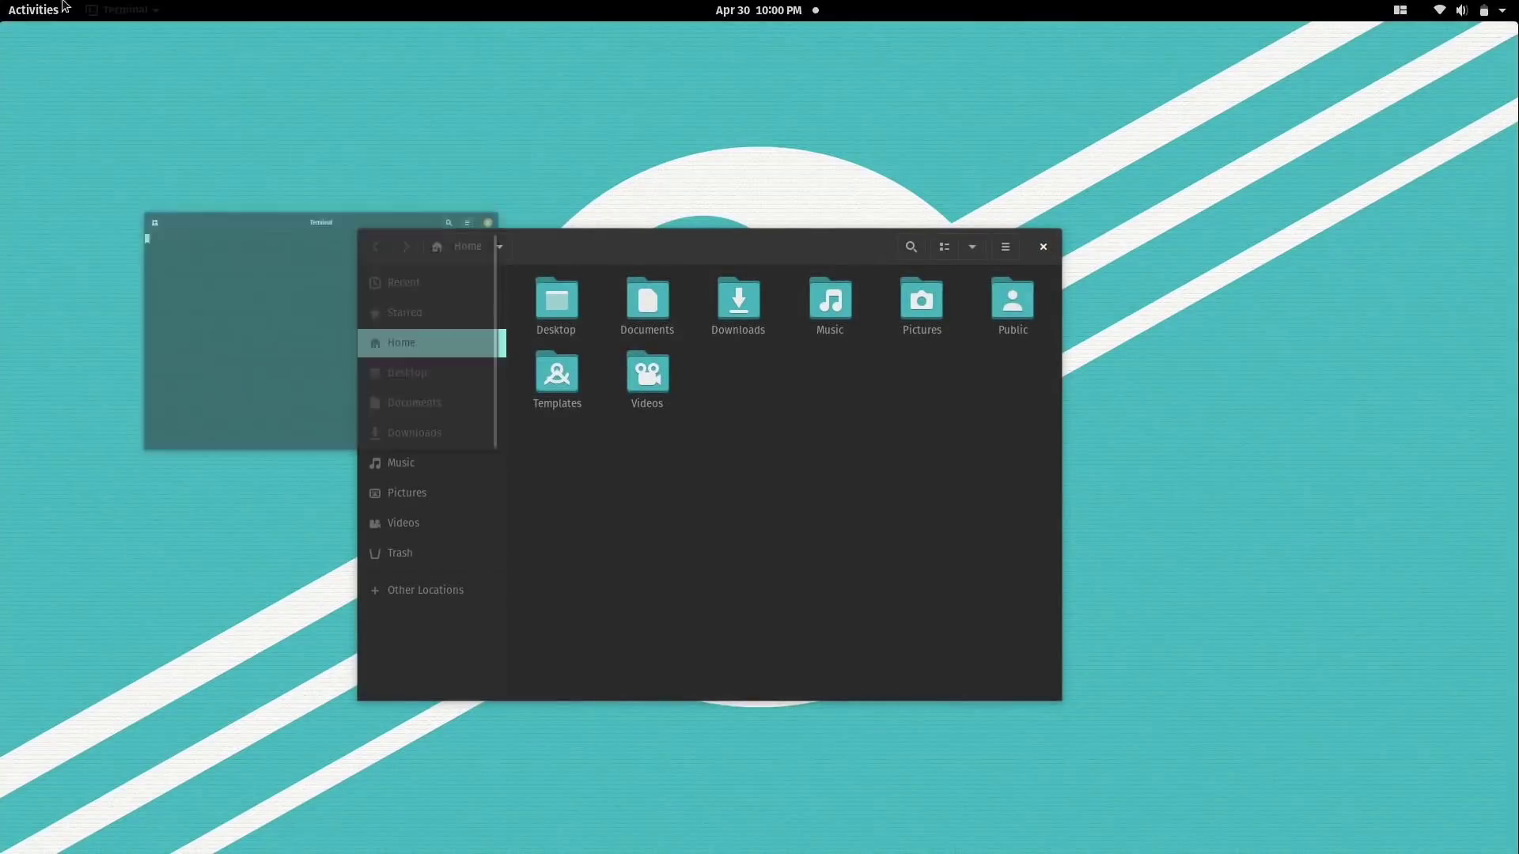
mouse_move(2, 1)
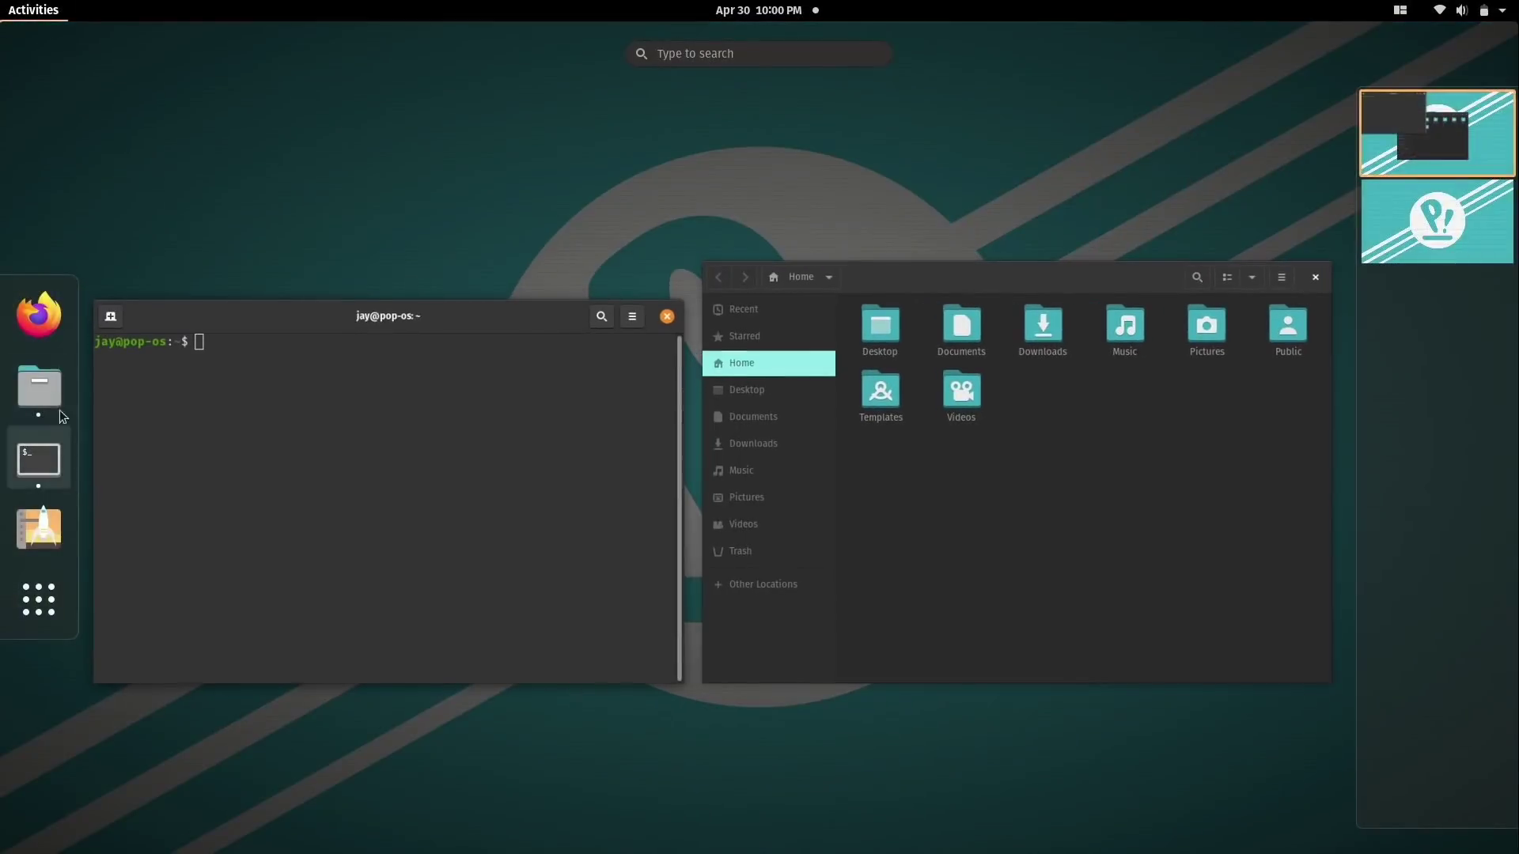
click(37, 311)
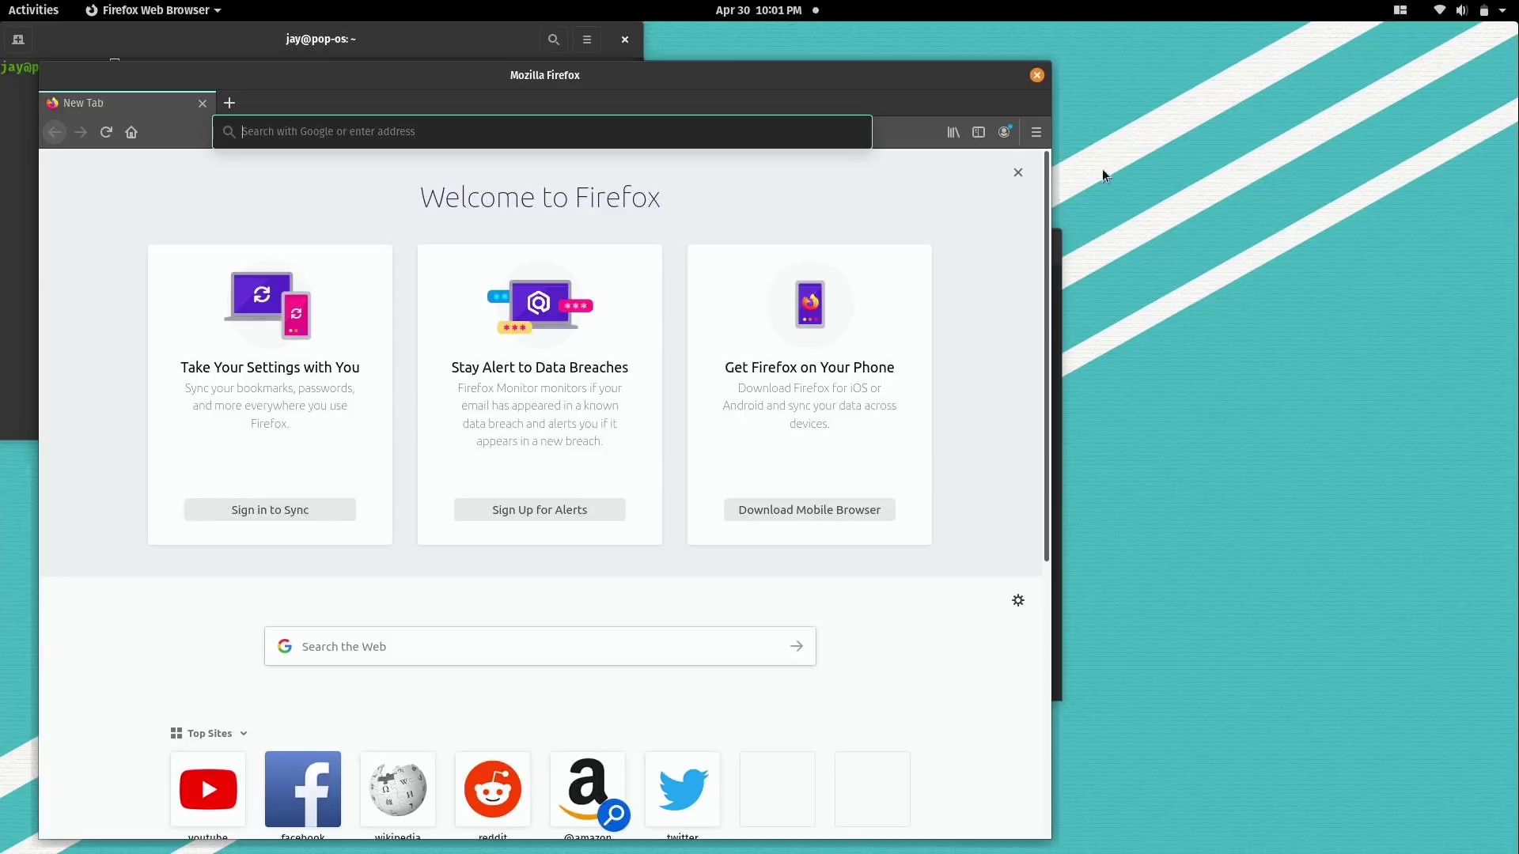
- Close the Firefox, terminal and file manager windows
click(1036, 75)
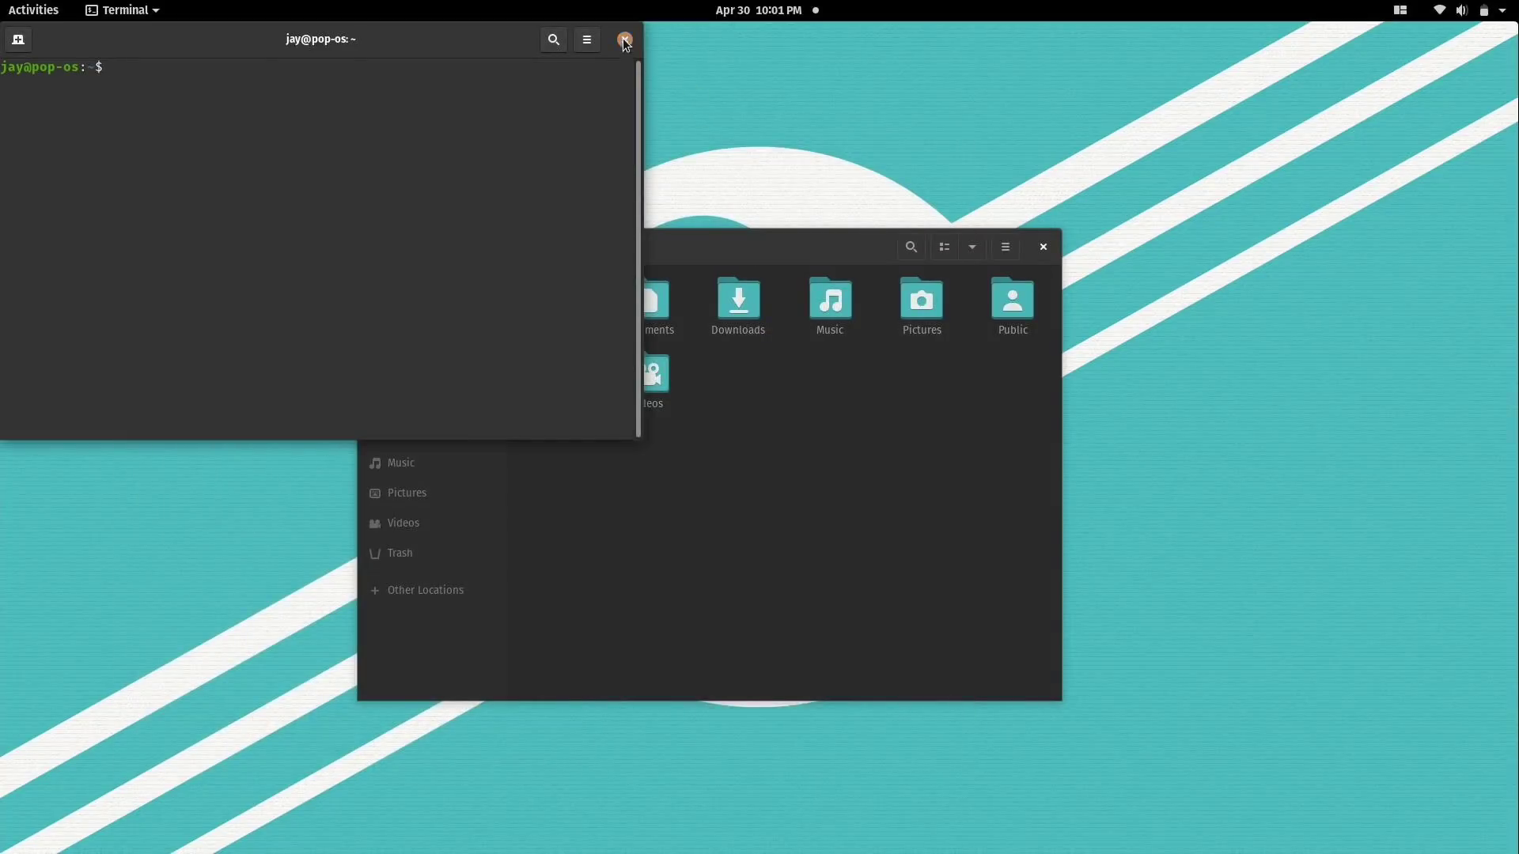
click(624, 41)
click(1042, 247)
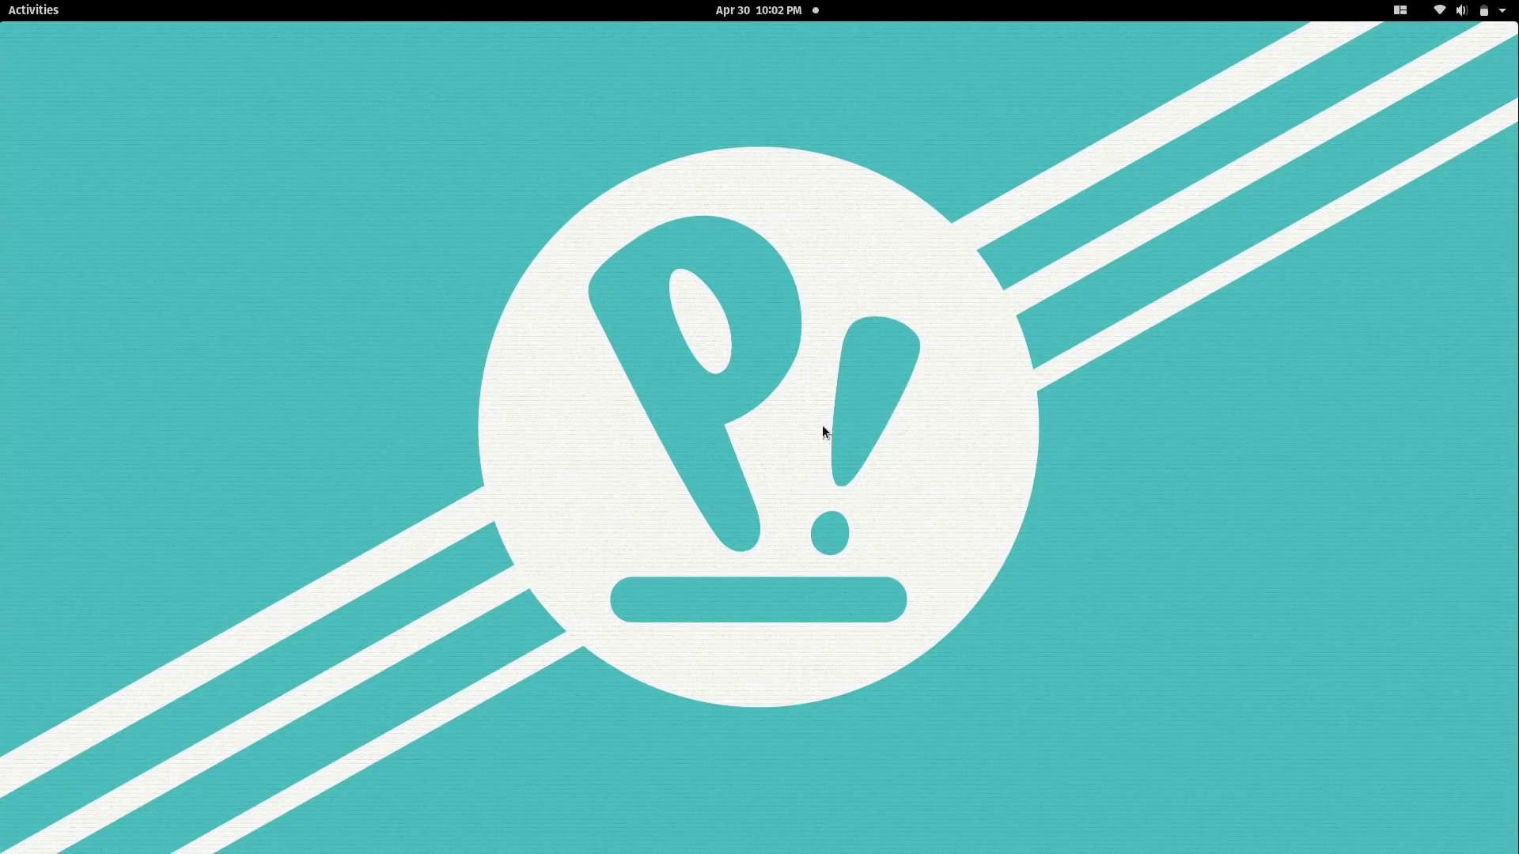
- Open the file manager at the Home folder on the empty desktop
key(super)
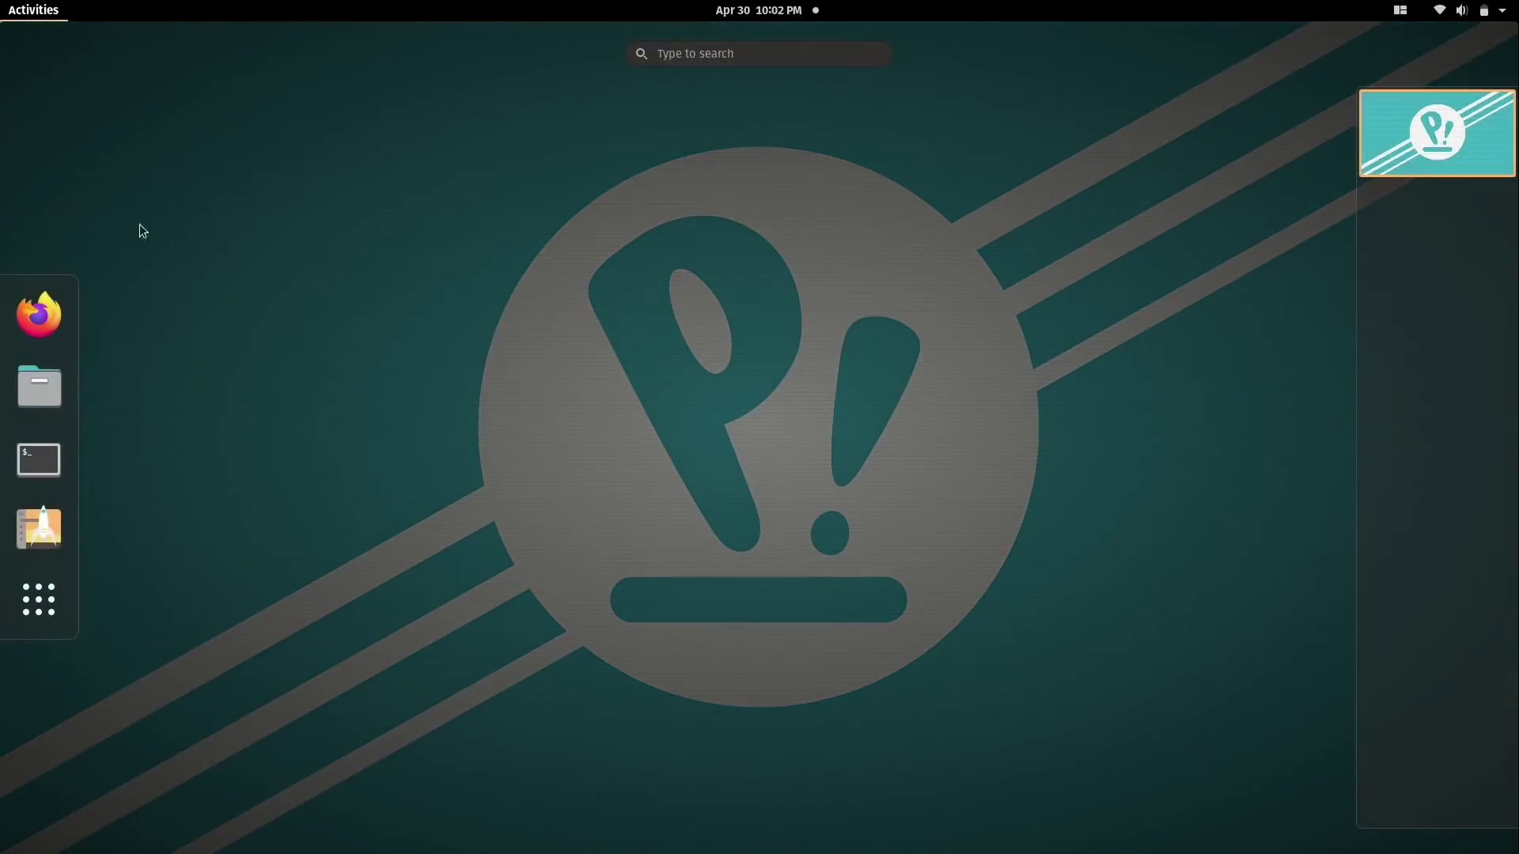
click(38, 384)
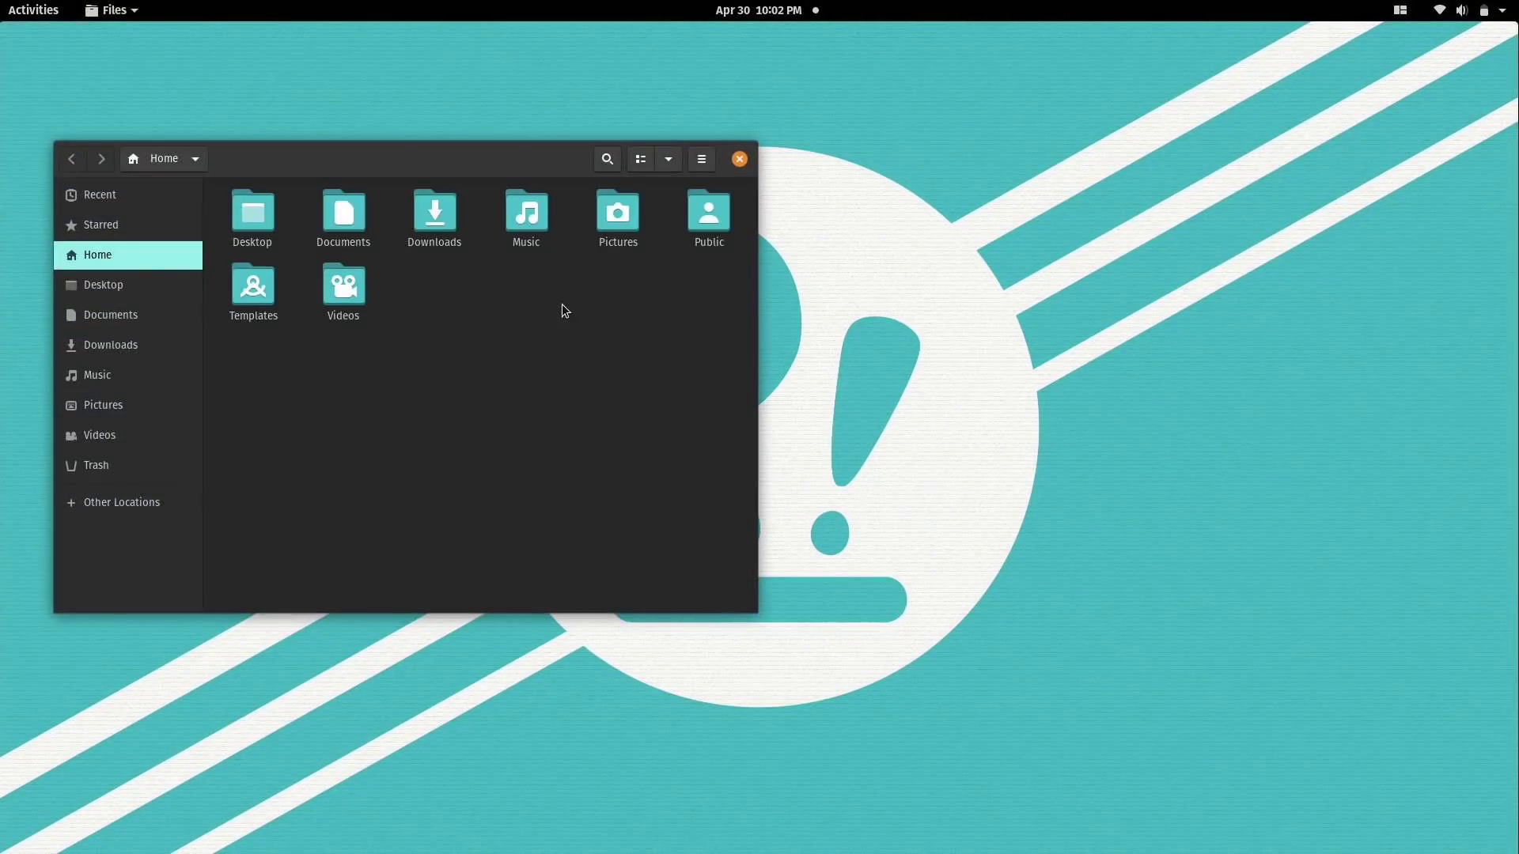
- Switch to the workspace below and back to the one above three times
key(super+ctrl+Down)
key(super+ctrl+Up)
key(super+ctrl+Down)
key(super+ctrl+Up)
key(super+ctrl+Down)
key(super+ctrl+Up)
- Search the applications for "set", open Settings, and view the Keyboard Shortcuts list
key(super)
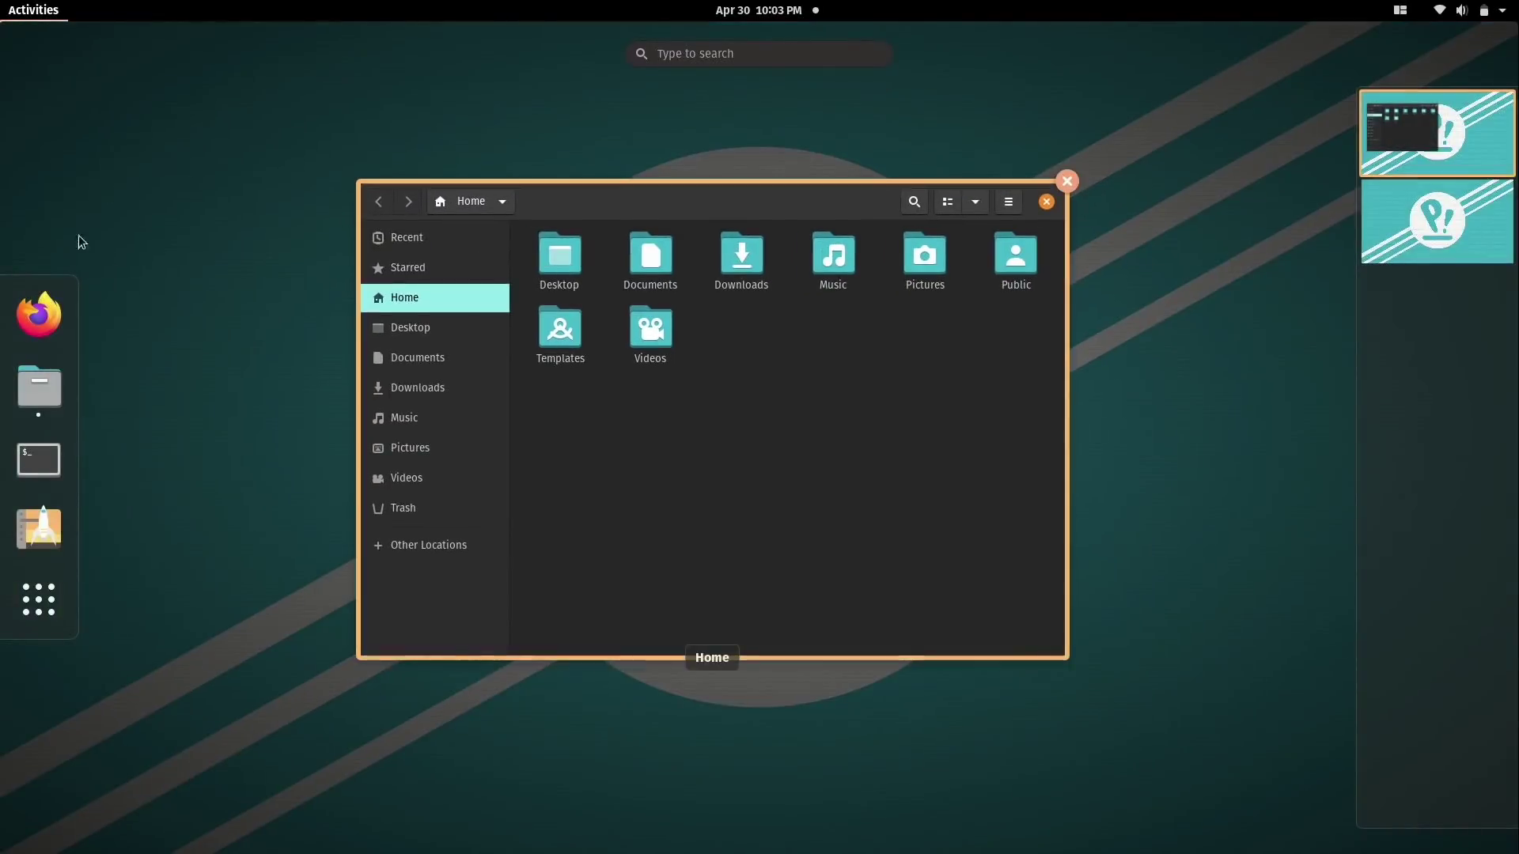
click(38, 599)
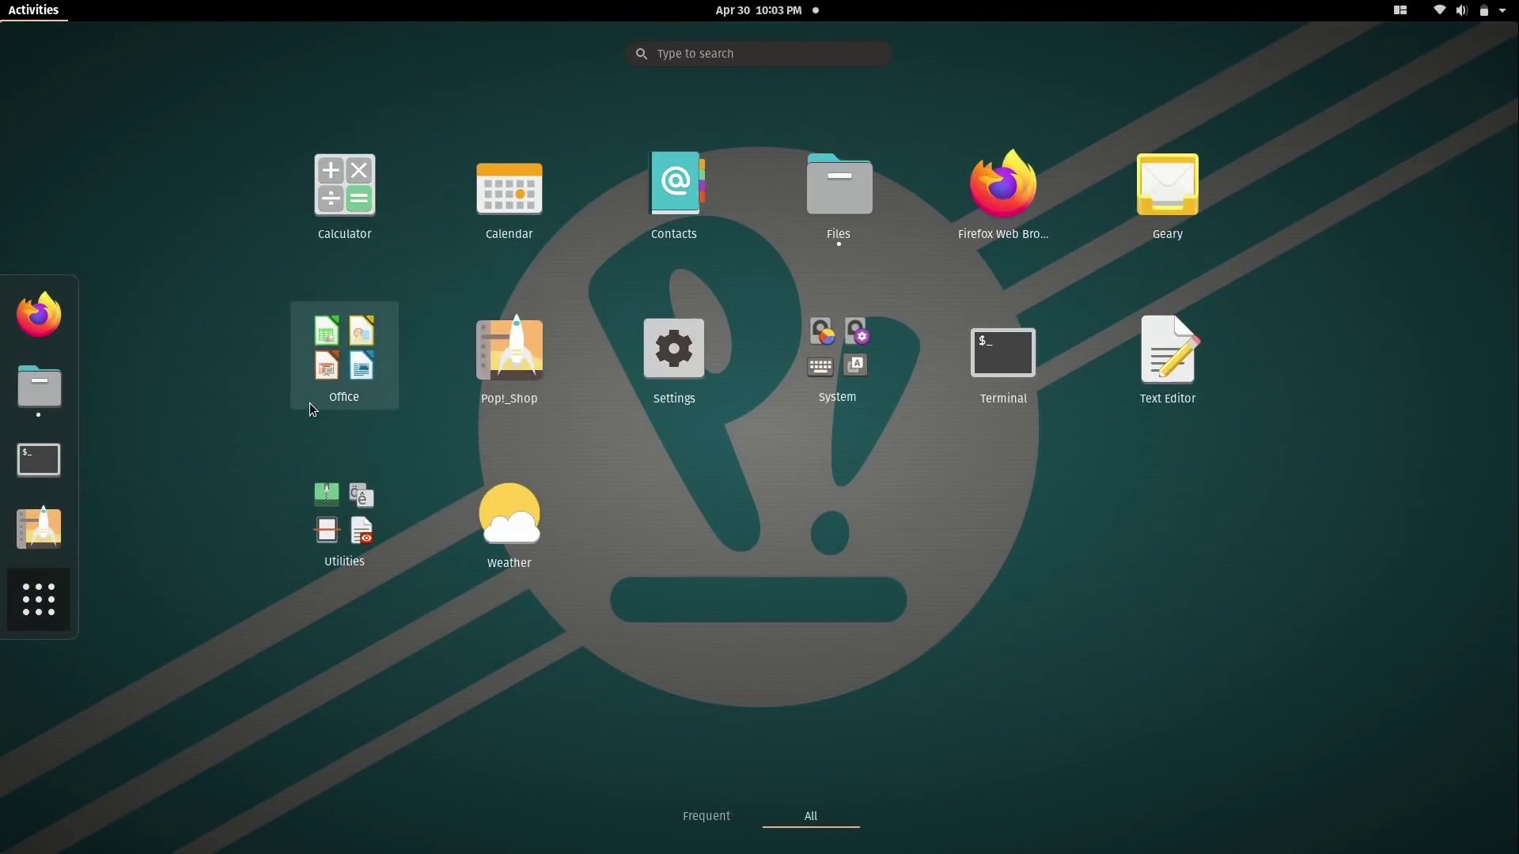
text(set)
click(691, 109)
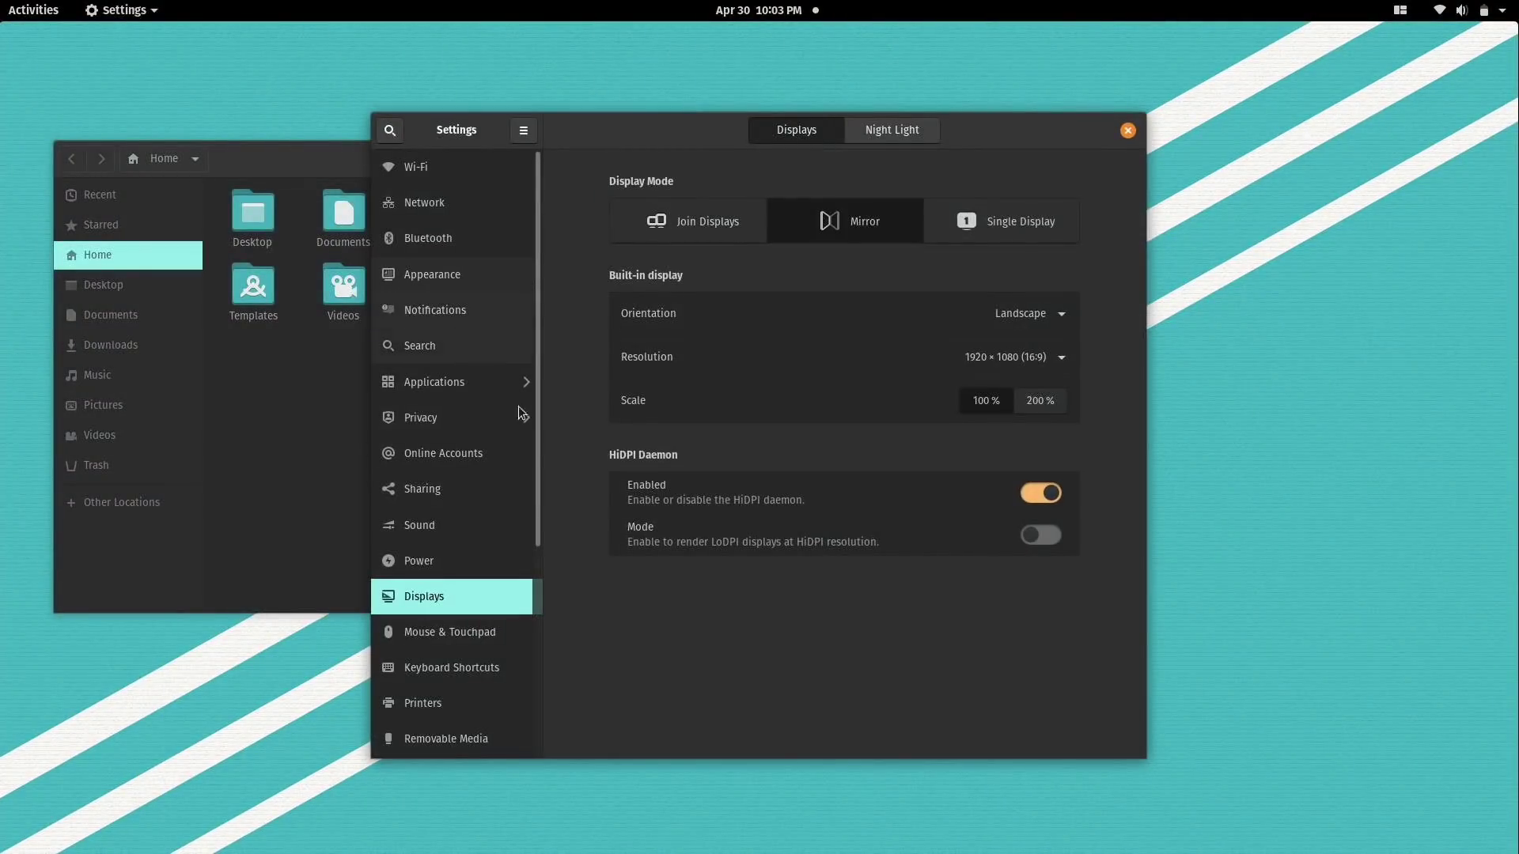
click(461, 667)
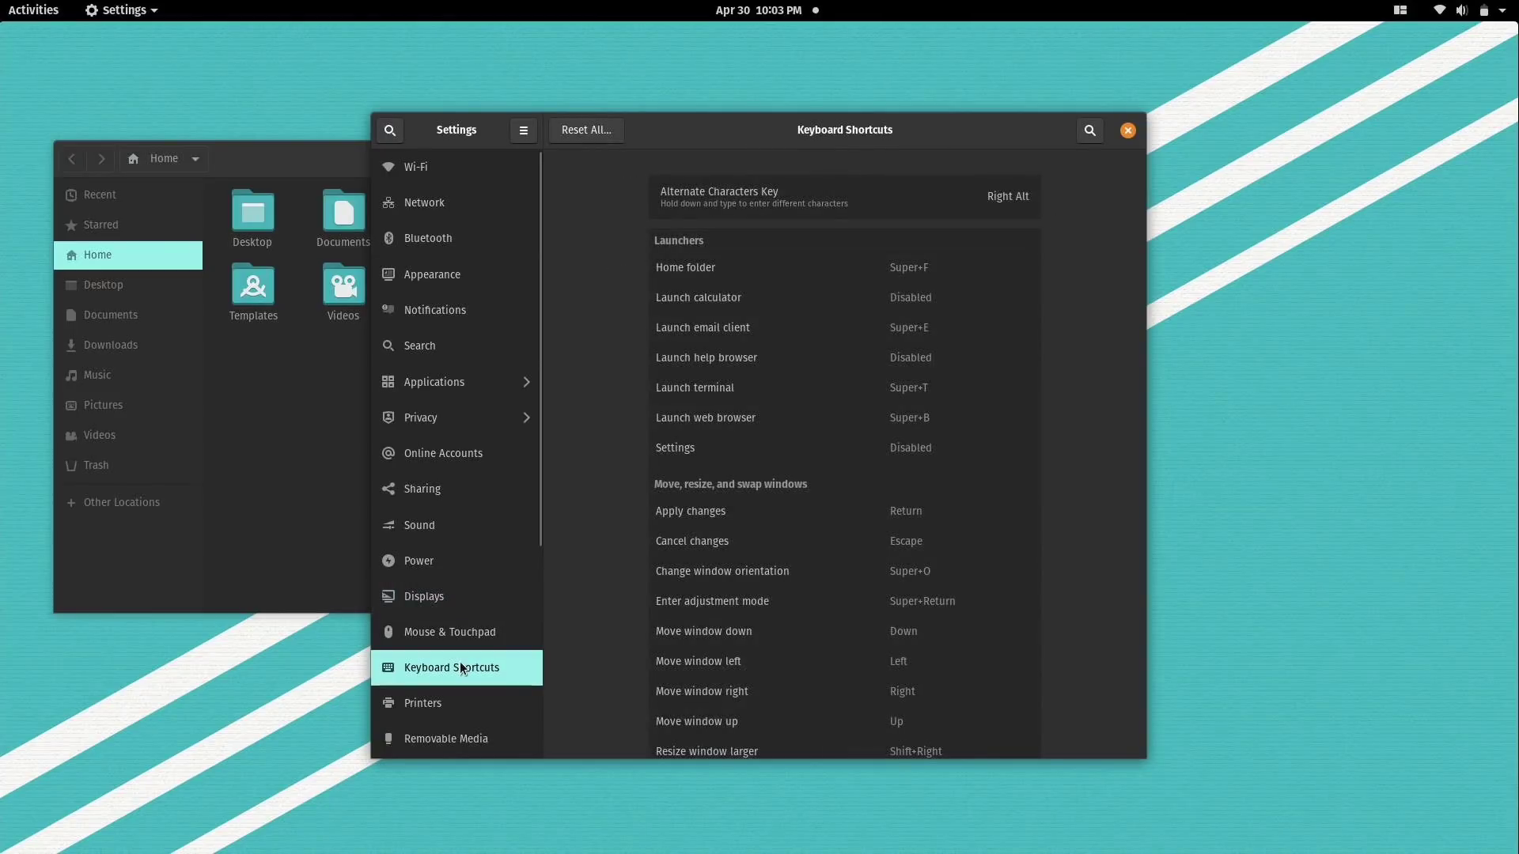
drag(1142, 198, 481, 184)
- Bring the file manager window to the front and close it
click(339, 165)
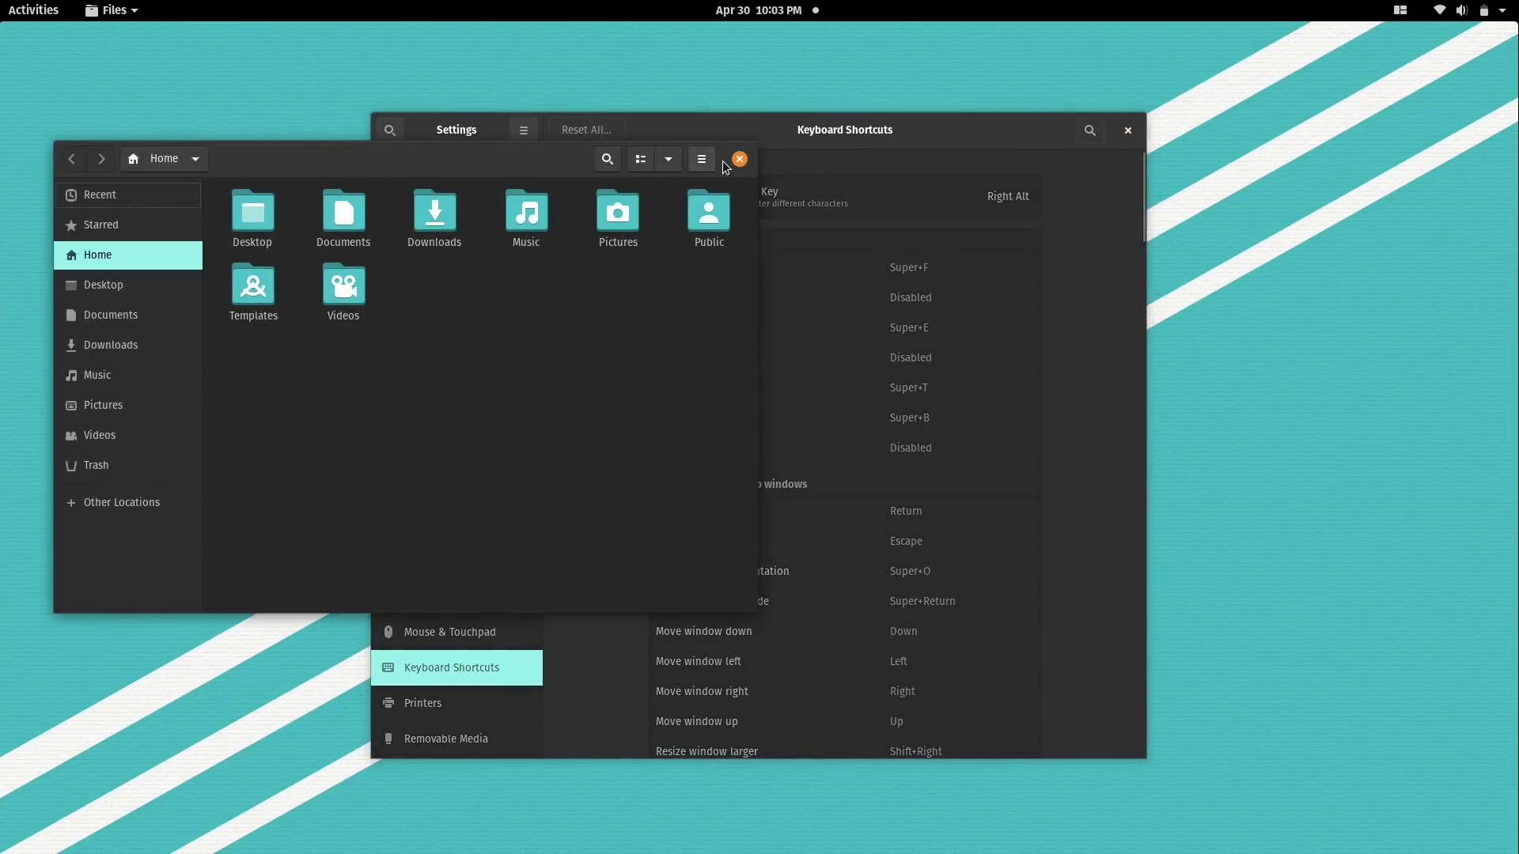
click(735, 163)
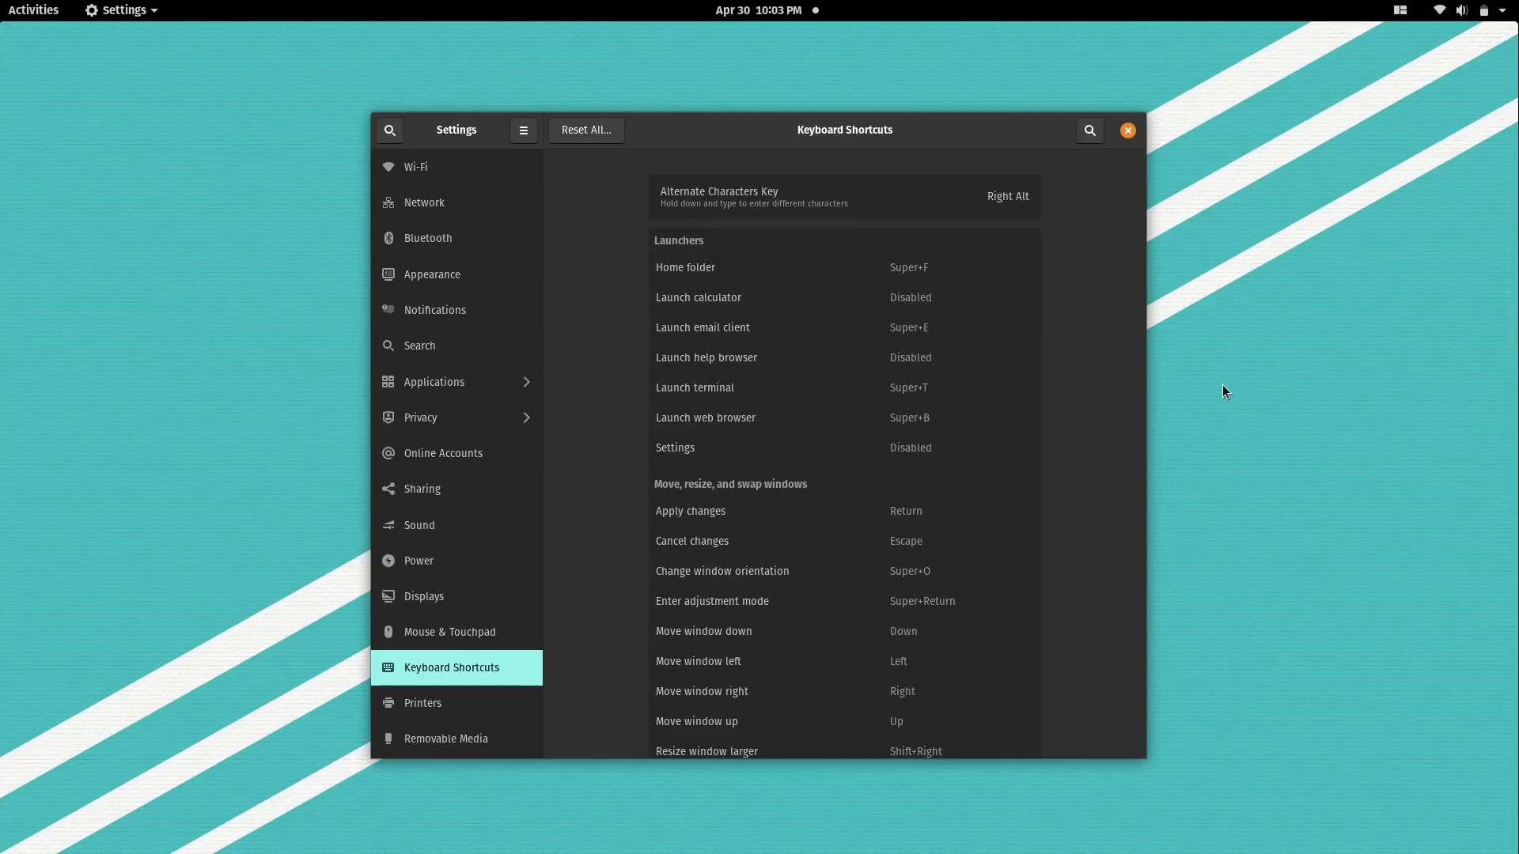
- Launch the Home folder again and bring the Settings window back to the front
key(super+f)
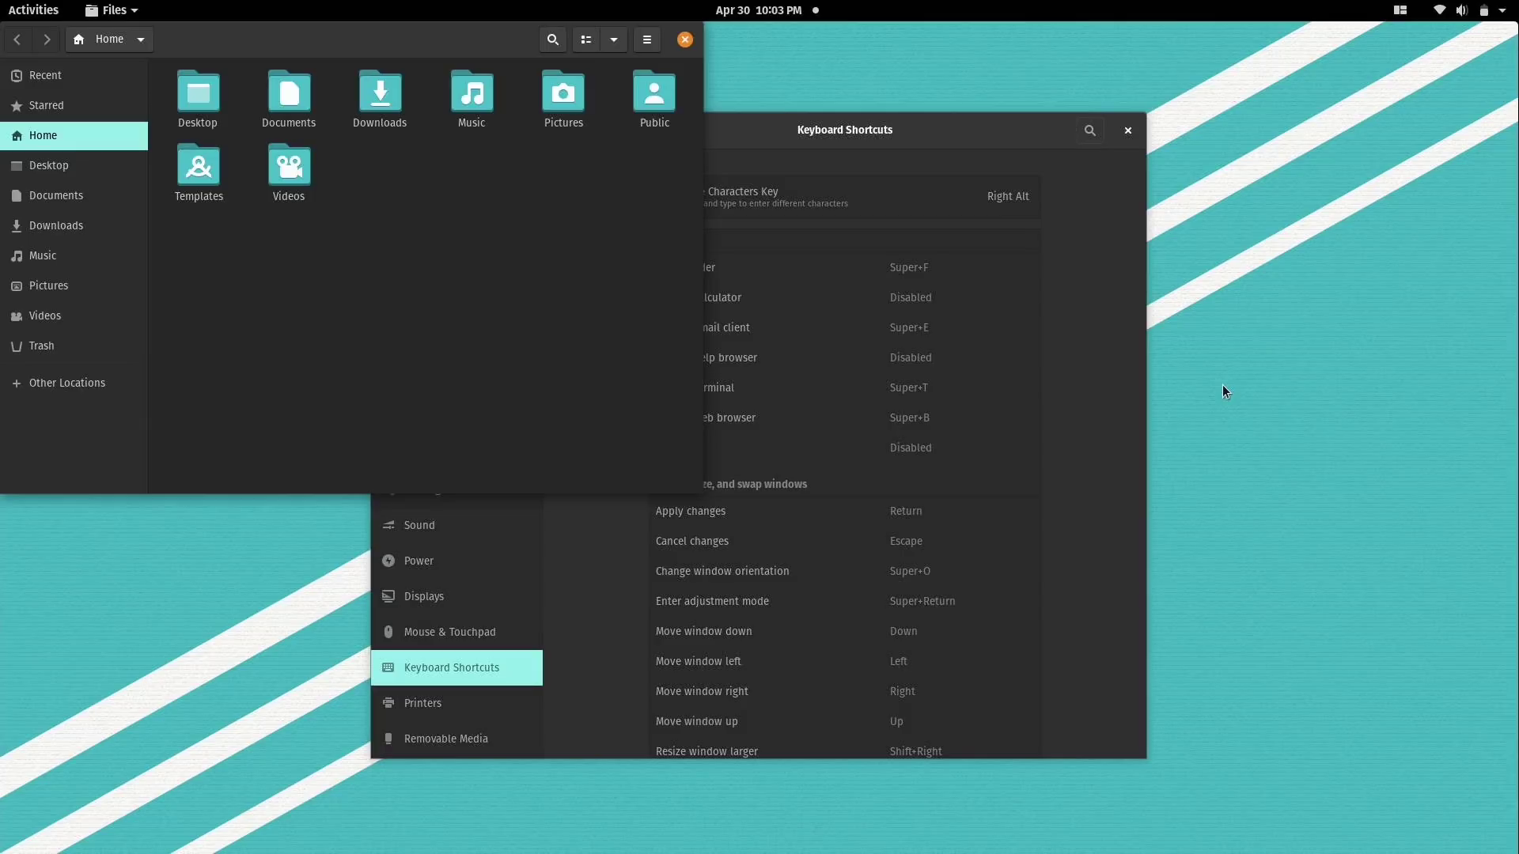
click(957, 120)
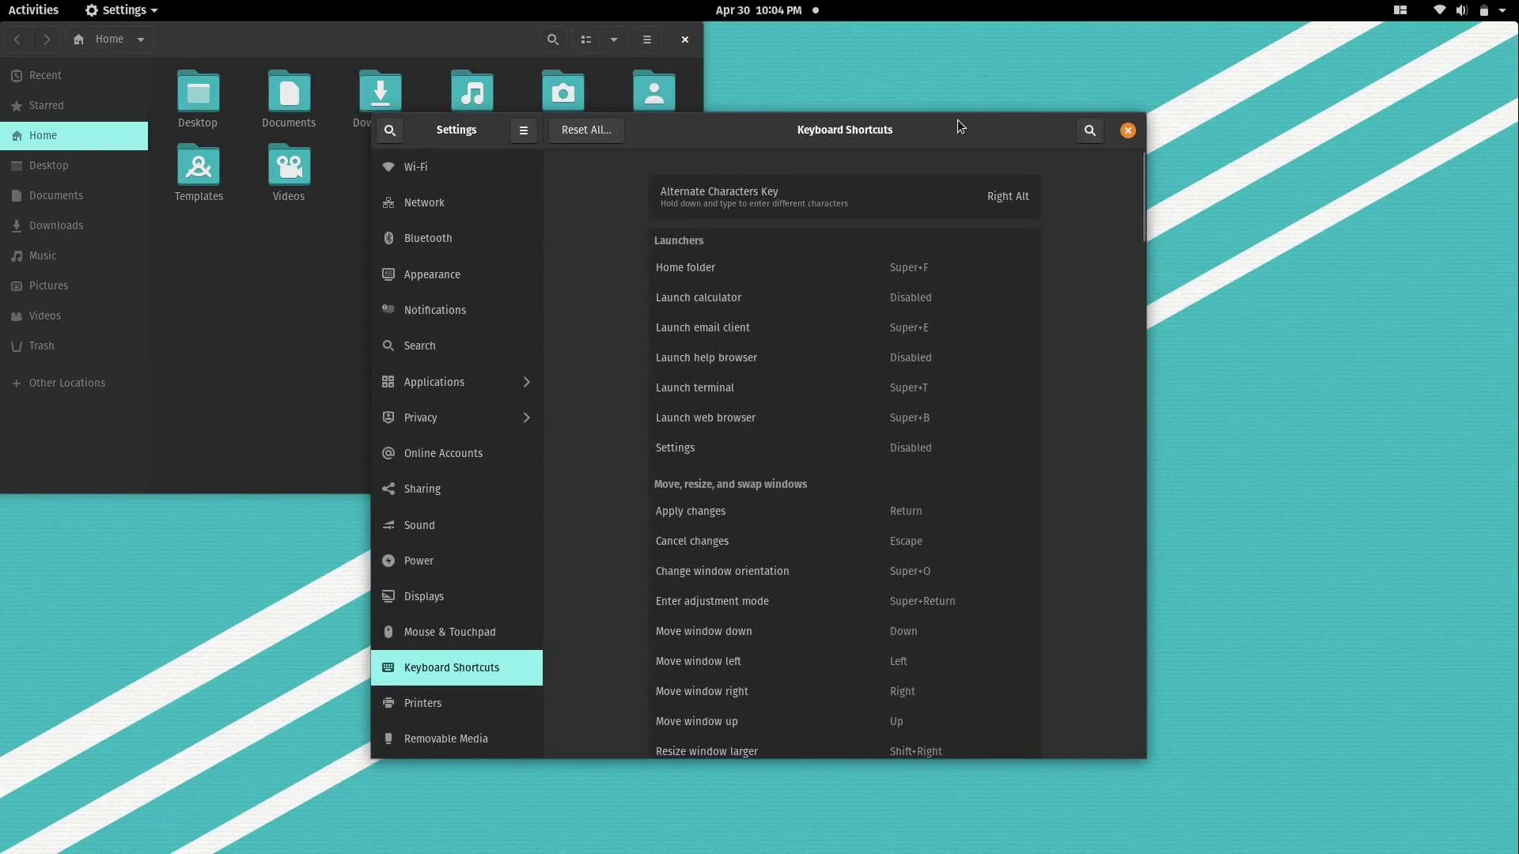
- Show the Navigation keyboard shortcuts and try moving to the workspace below and above repeatedly
drag(1140, 186, 1153, 354)
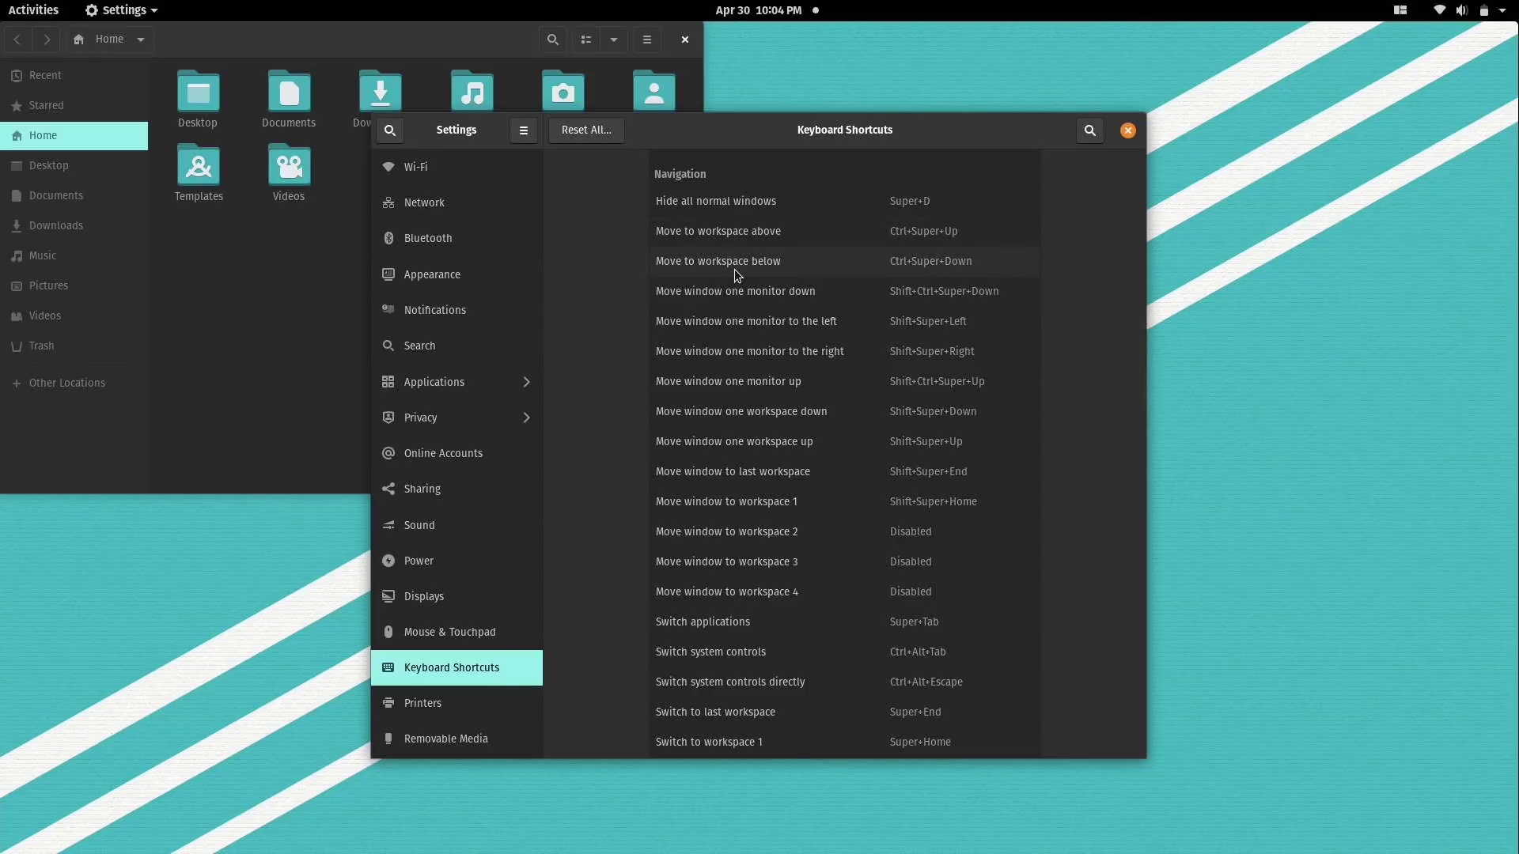
key(ctrl+super+Down)
key(ctrl+super+Up)
key(ctrl+super+Down)
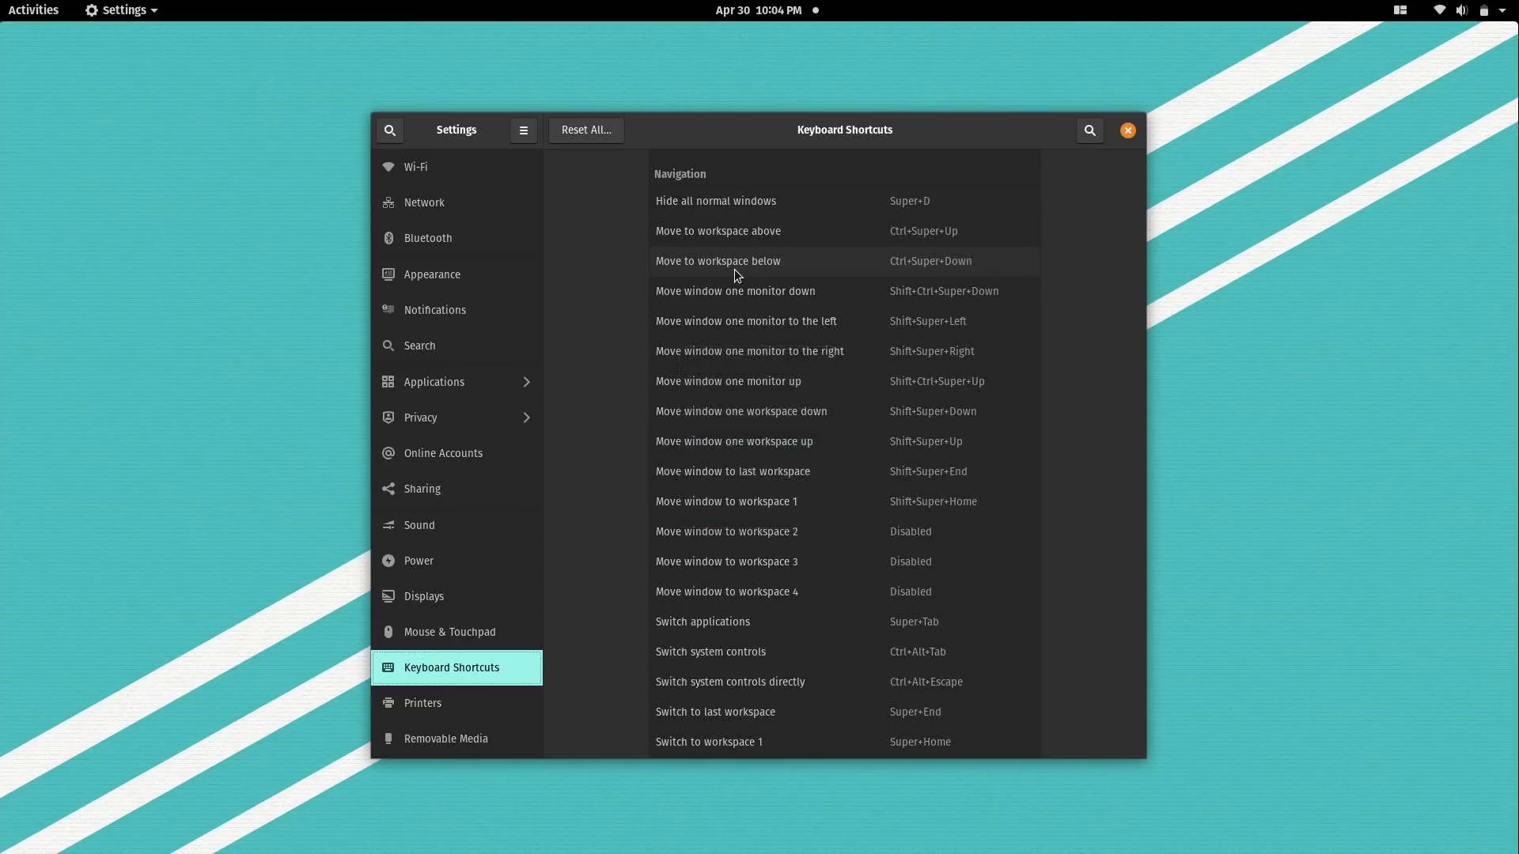
key(ctrl+super+Up)
key(ctrl+super+Down)
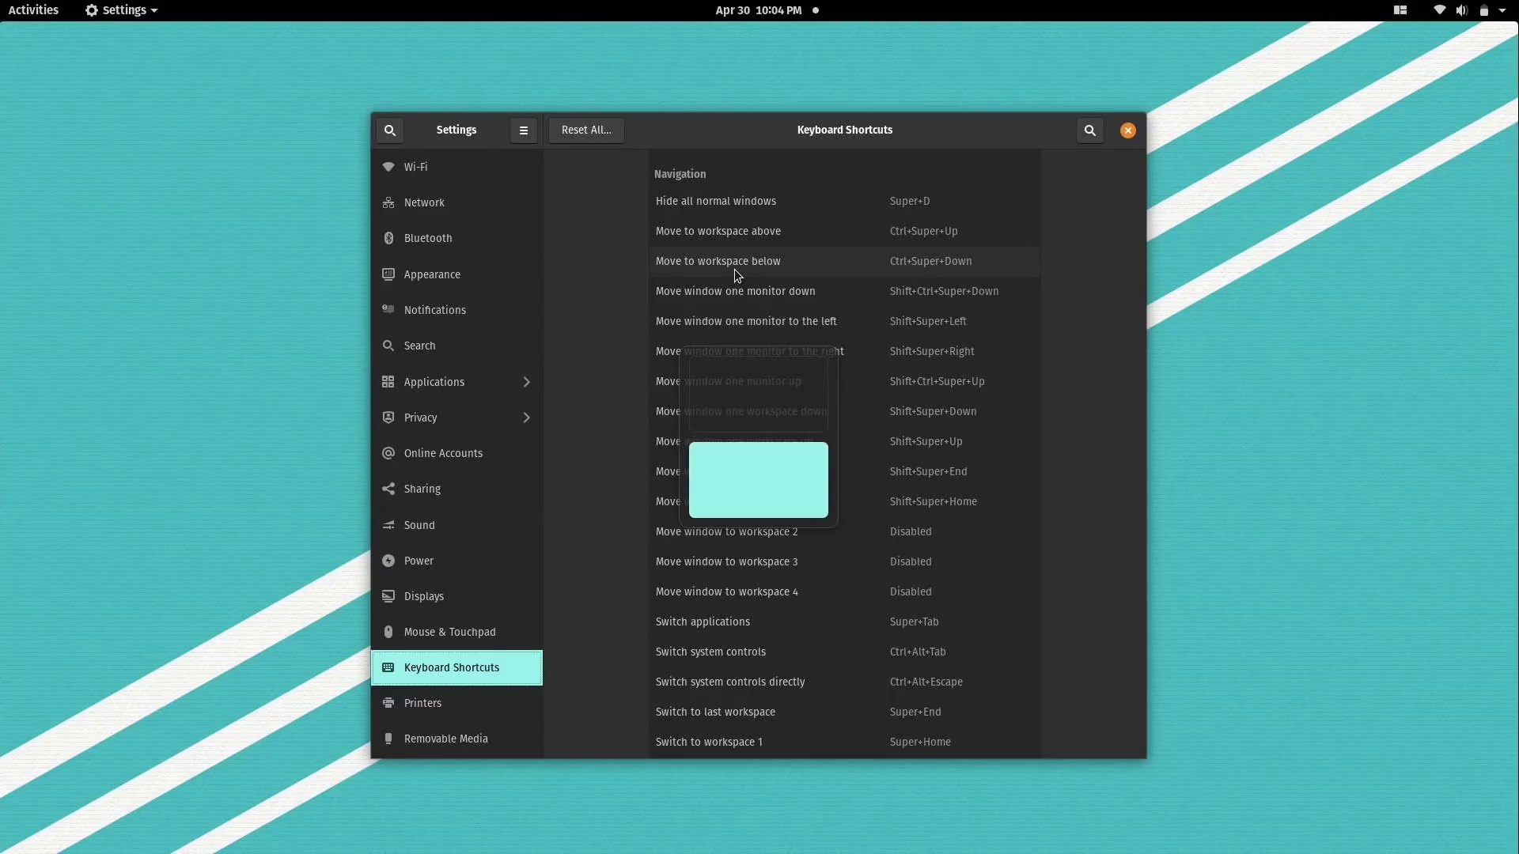
key(ctrl+super+Up)
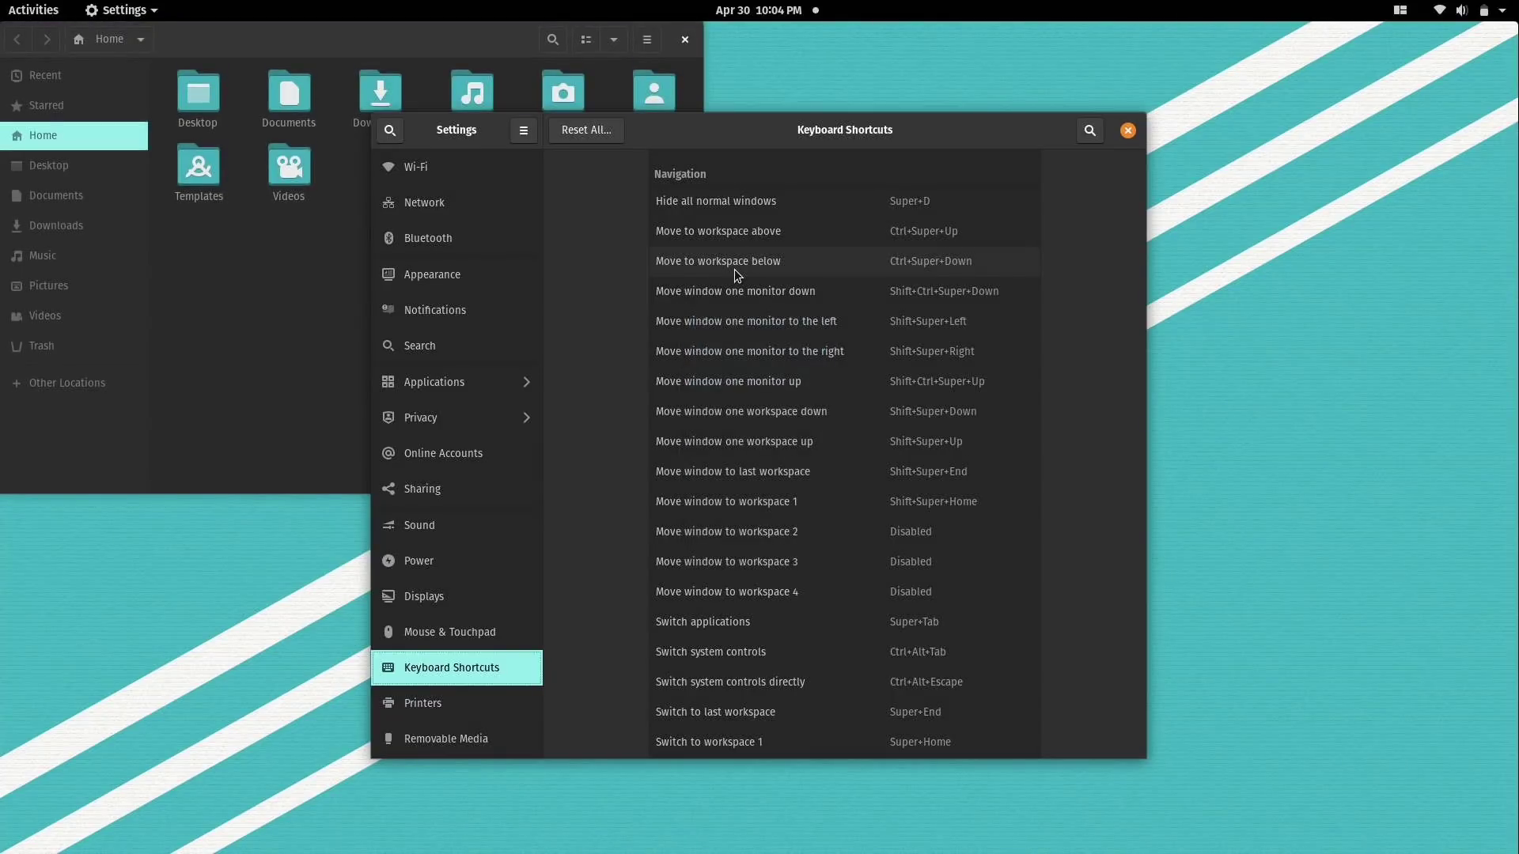
- Try moving the file manager window to the workspace below and back, and bring Settings forward to browse the keyboard shortcuts
key(shift+super+Down)
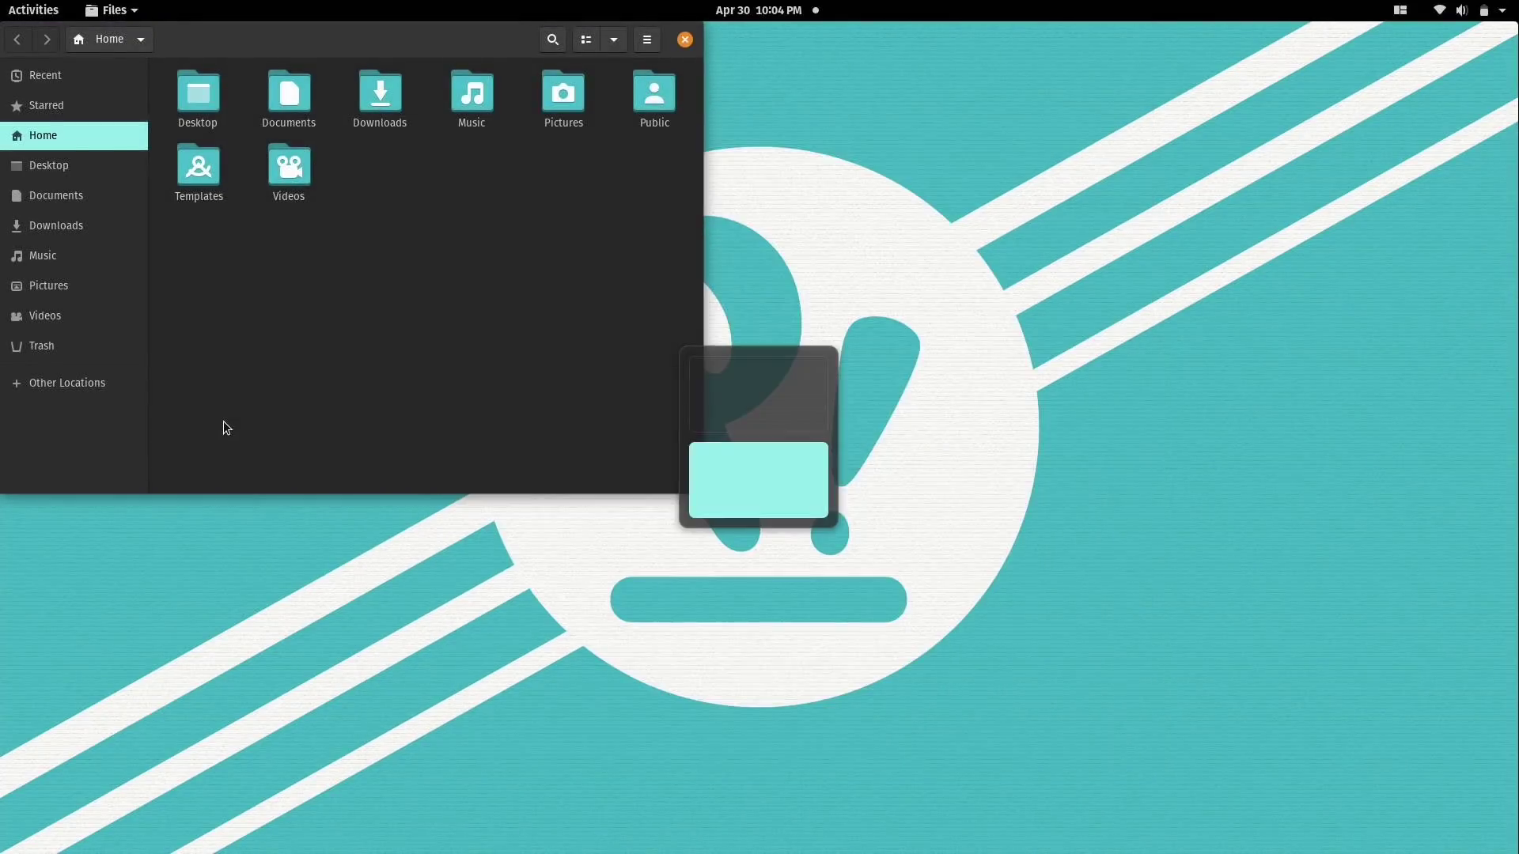
key(shift+super+Down)
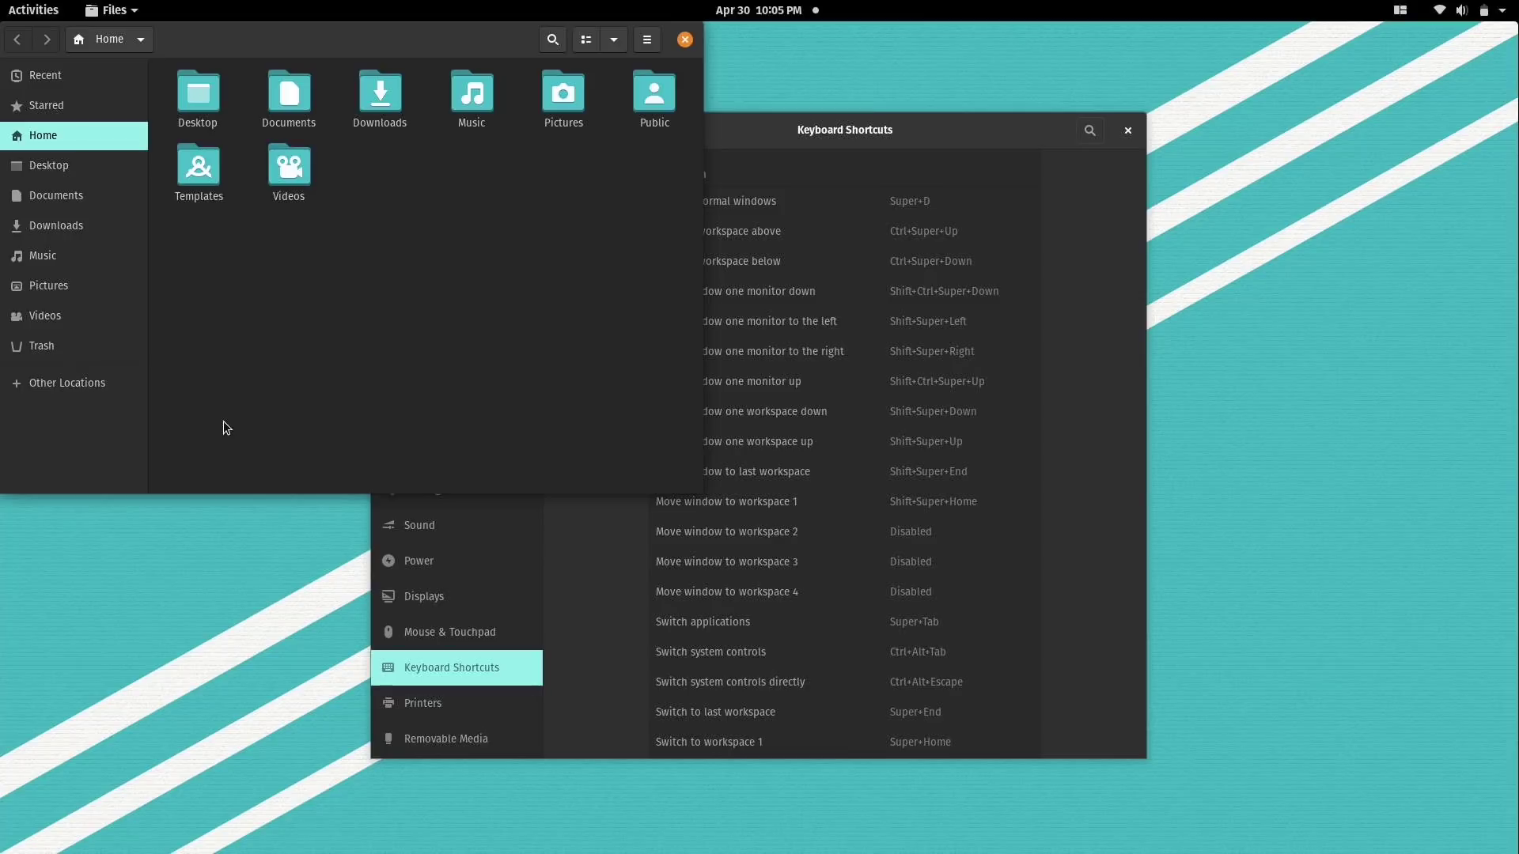
click(982, 138)
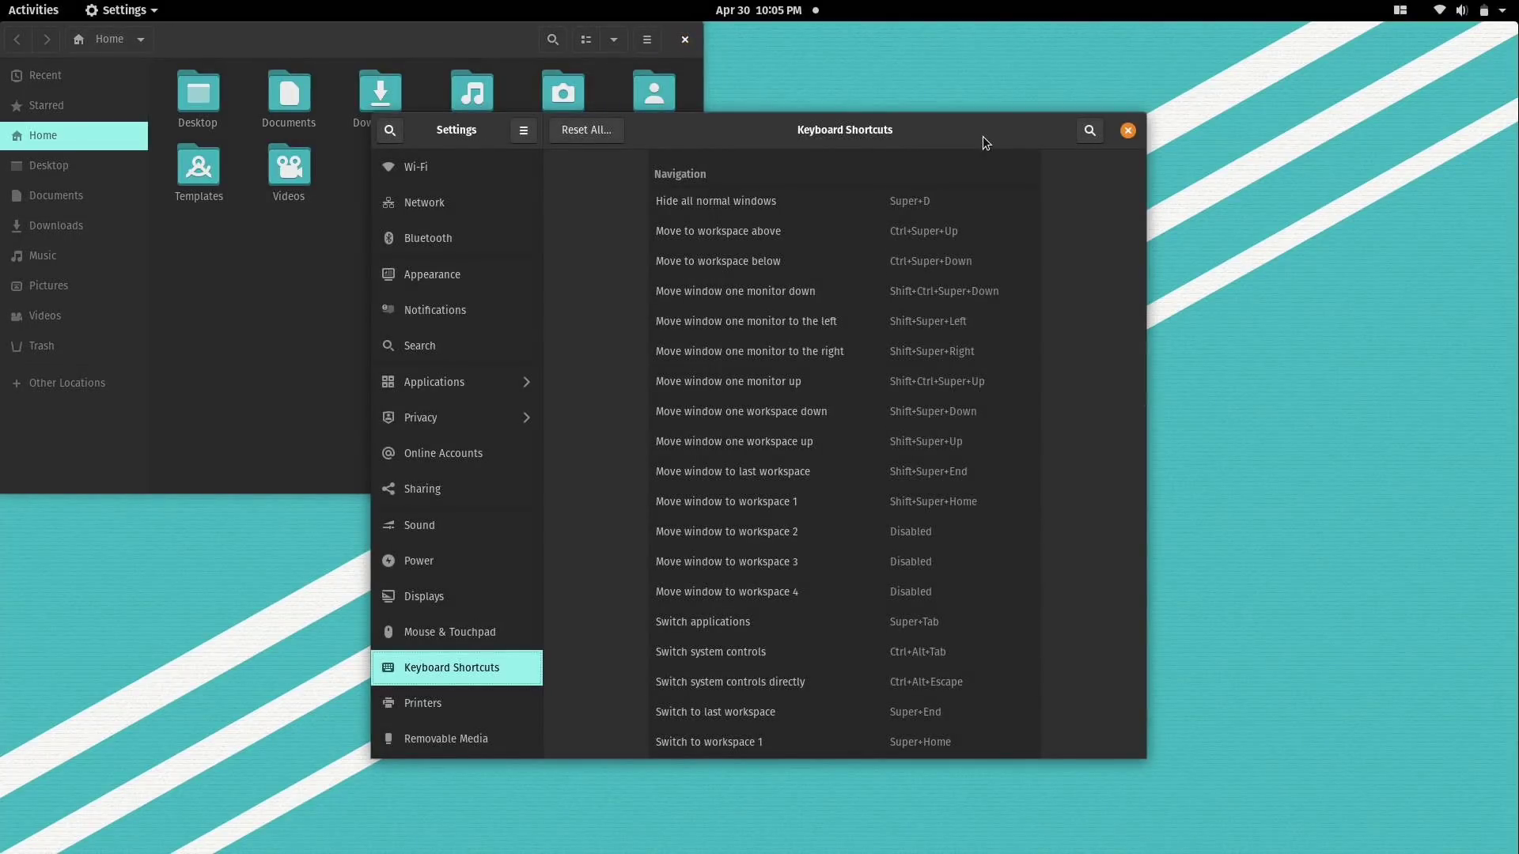
drag(1139, 380, 1125, 310)
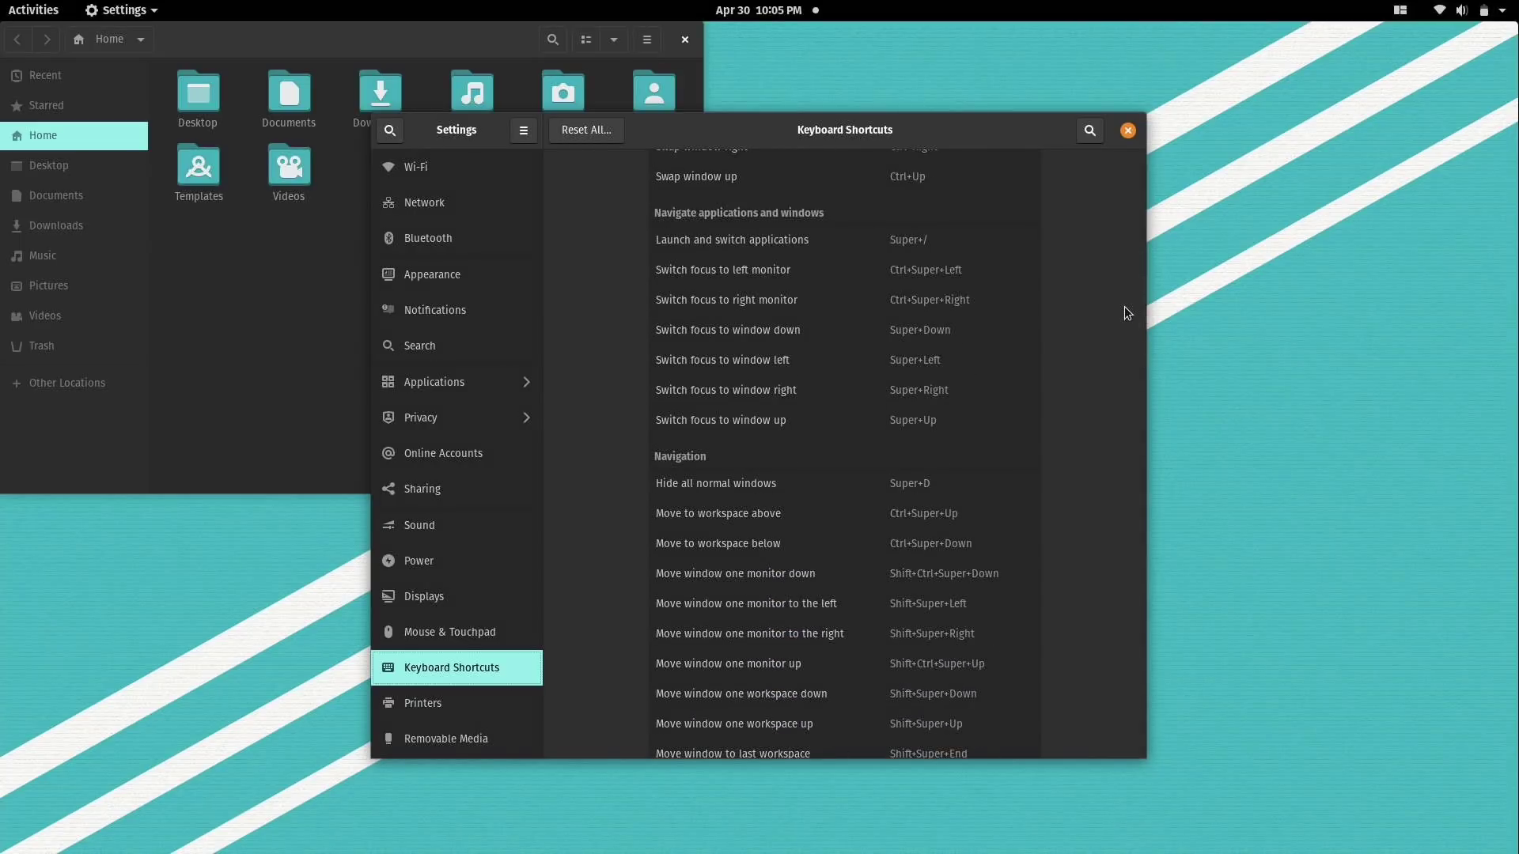
drag(1138, 298, 1144, 338)
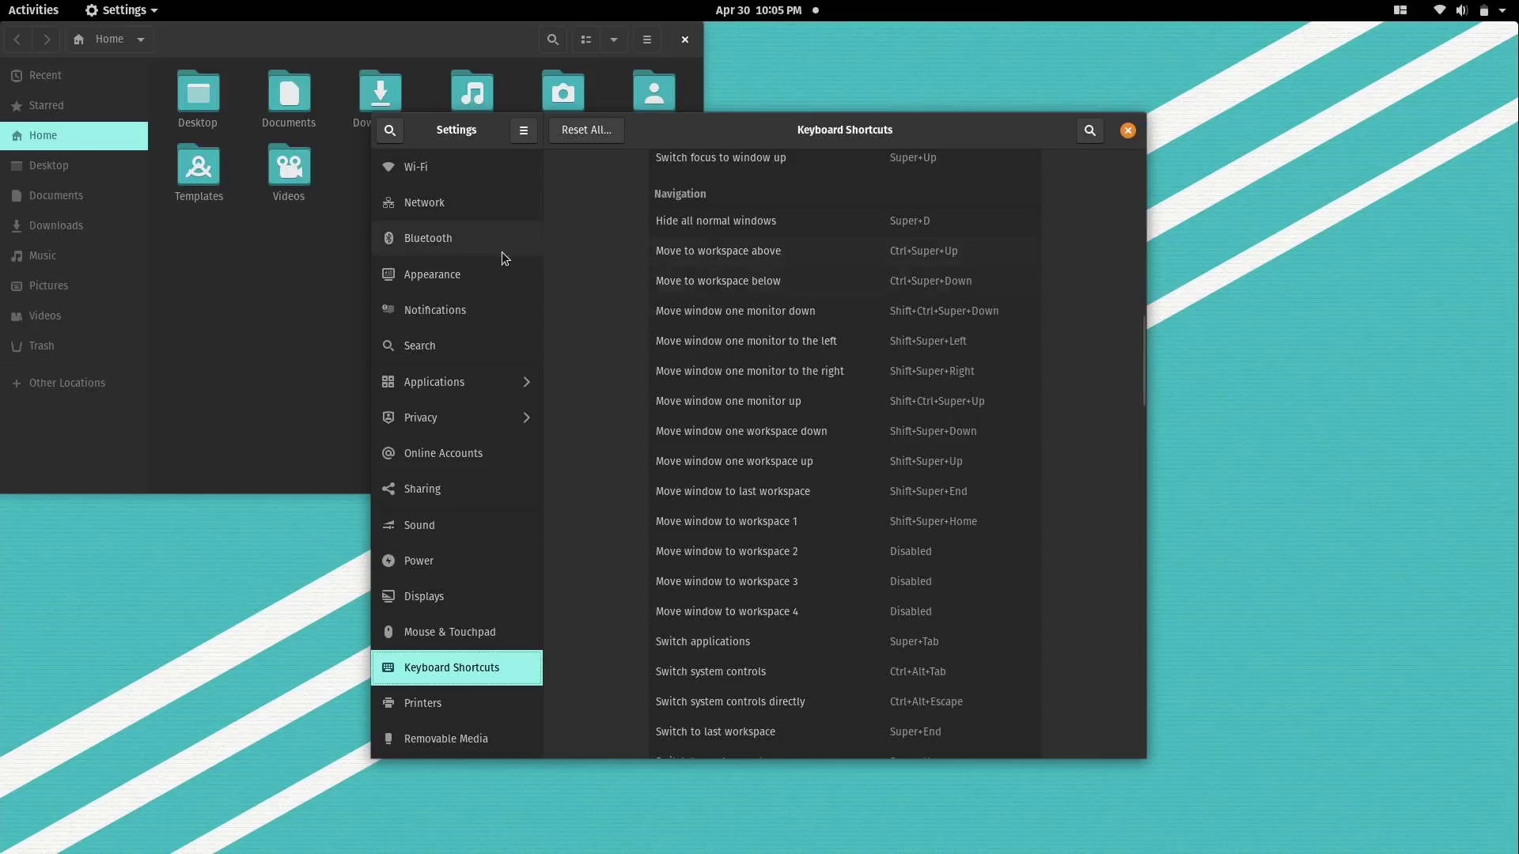
- Try the Light theme in the Appearance settings twice, switching back to Dark each time
click(454, 274)
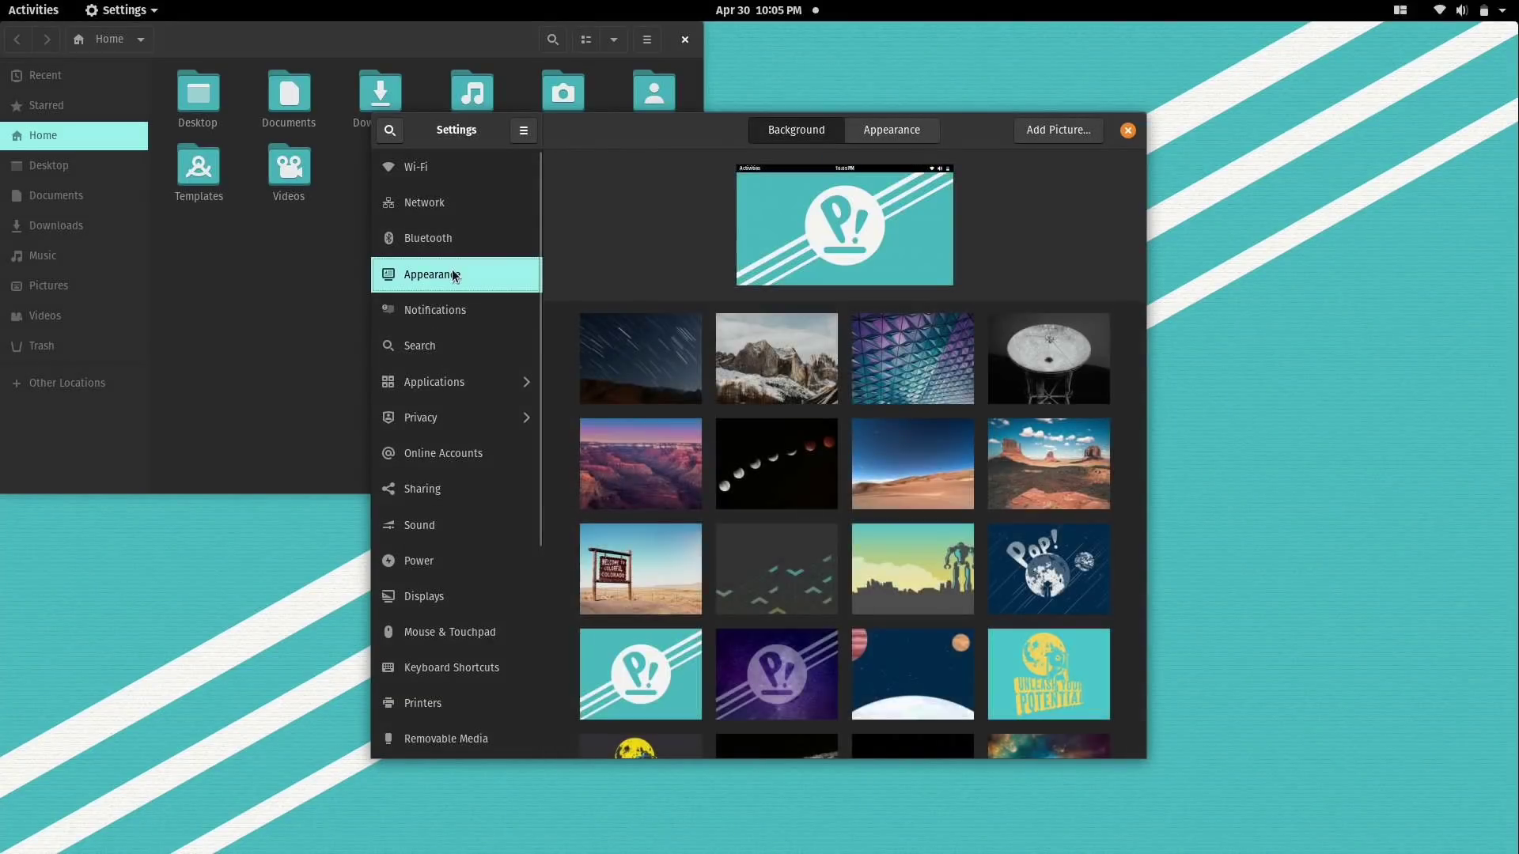
click(903, 131)
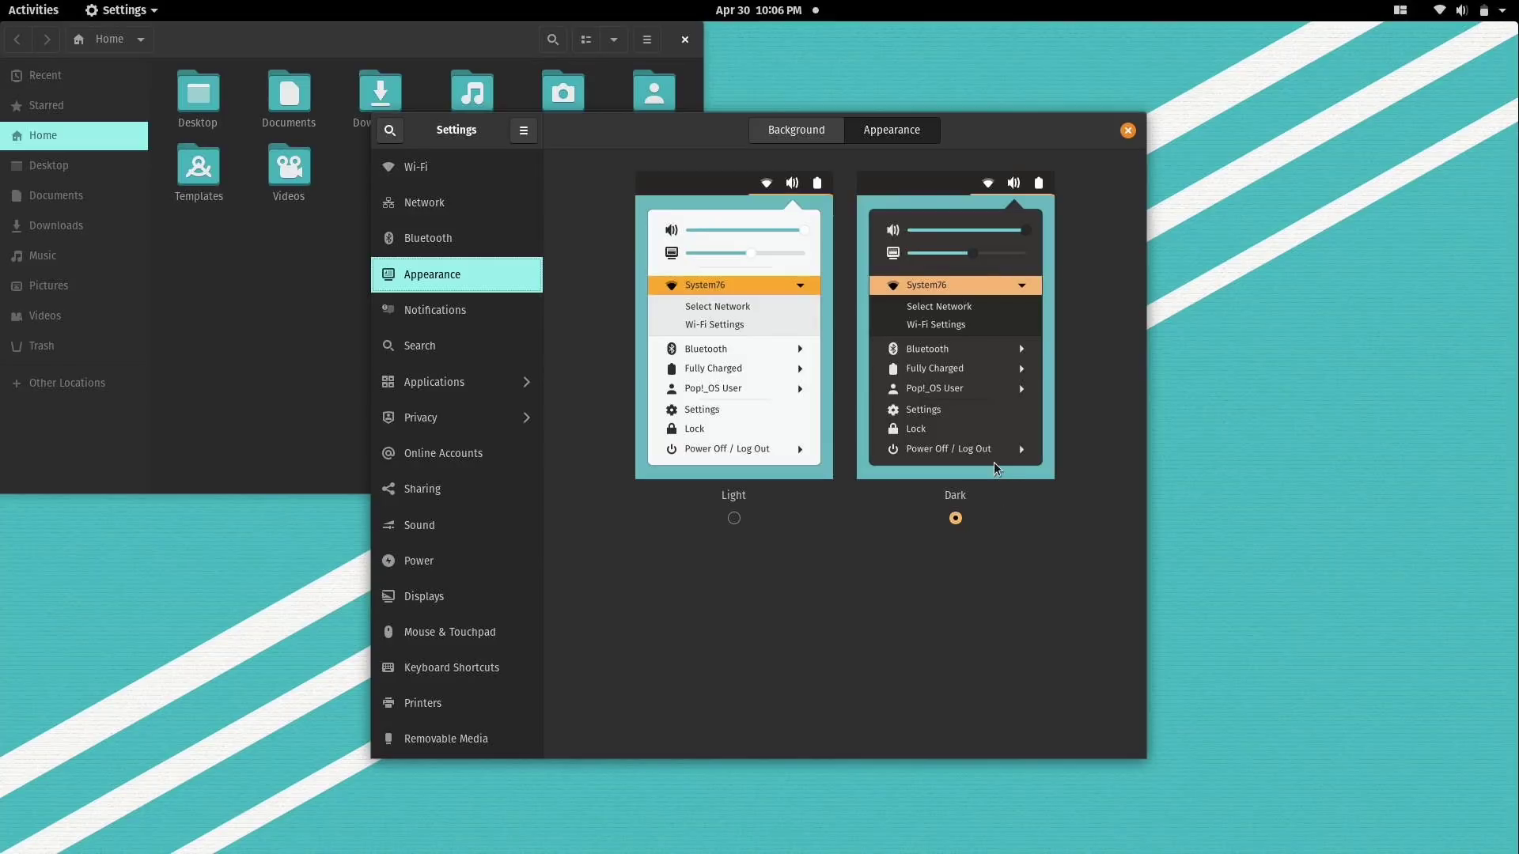
click(734, 518)
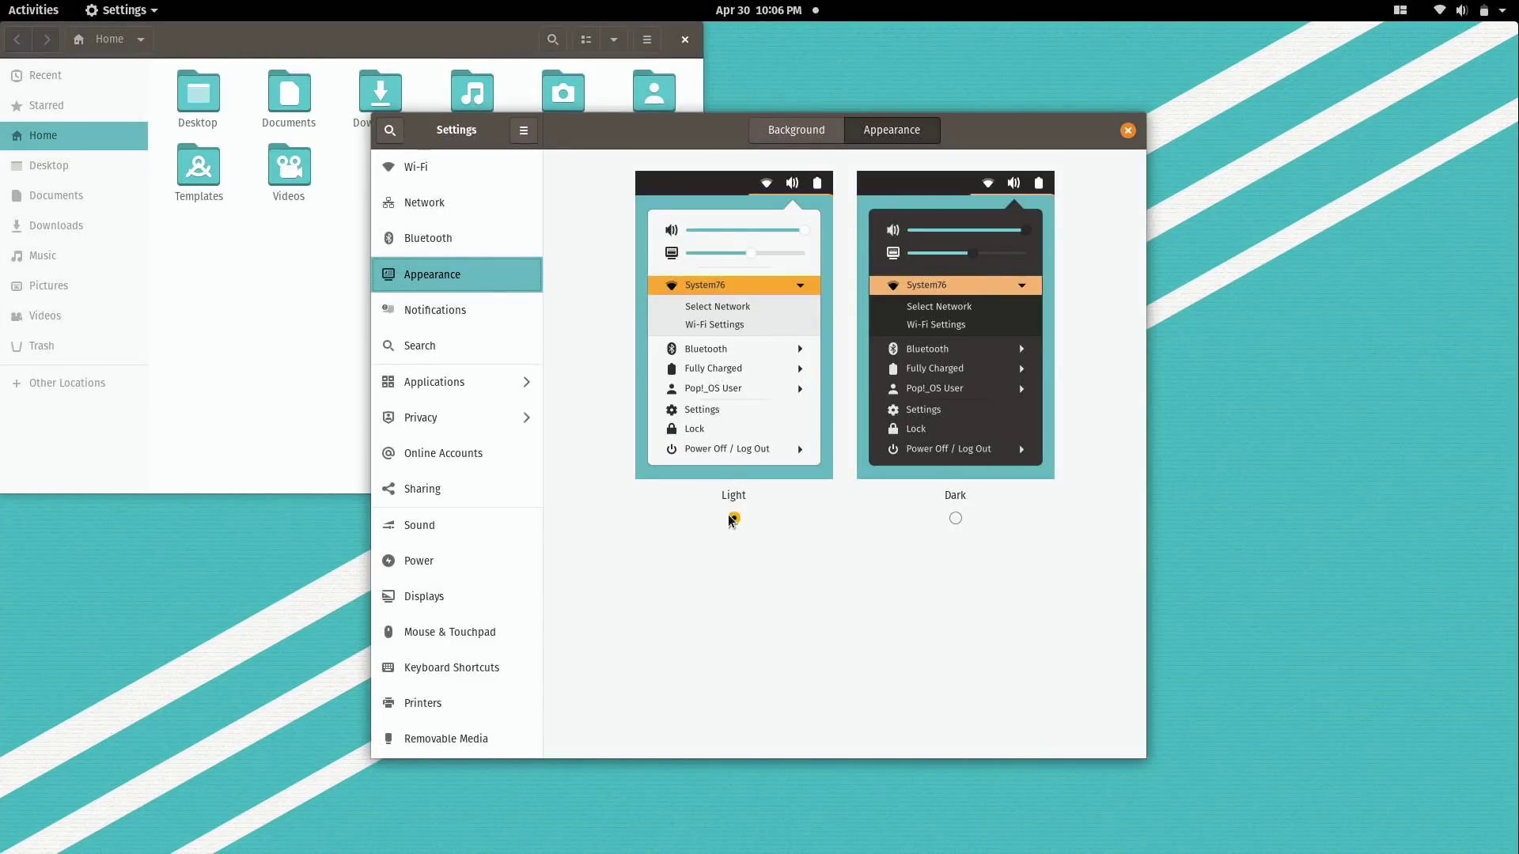
click(955, 519)
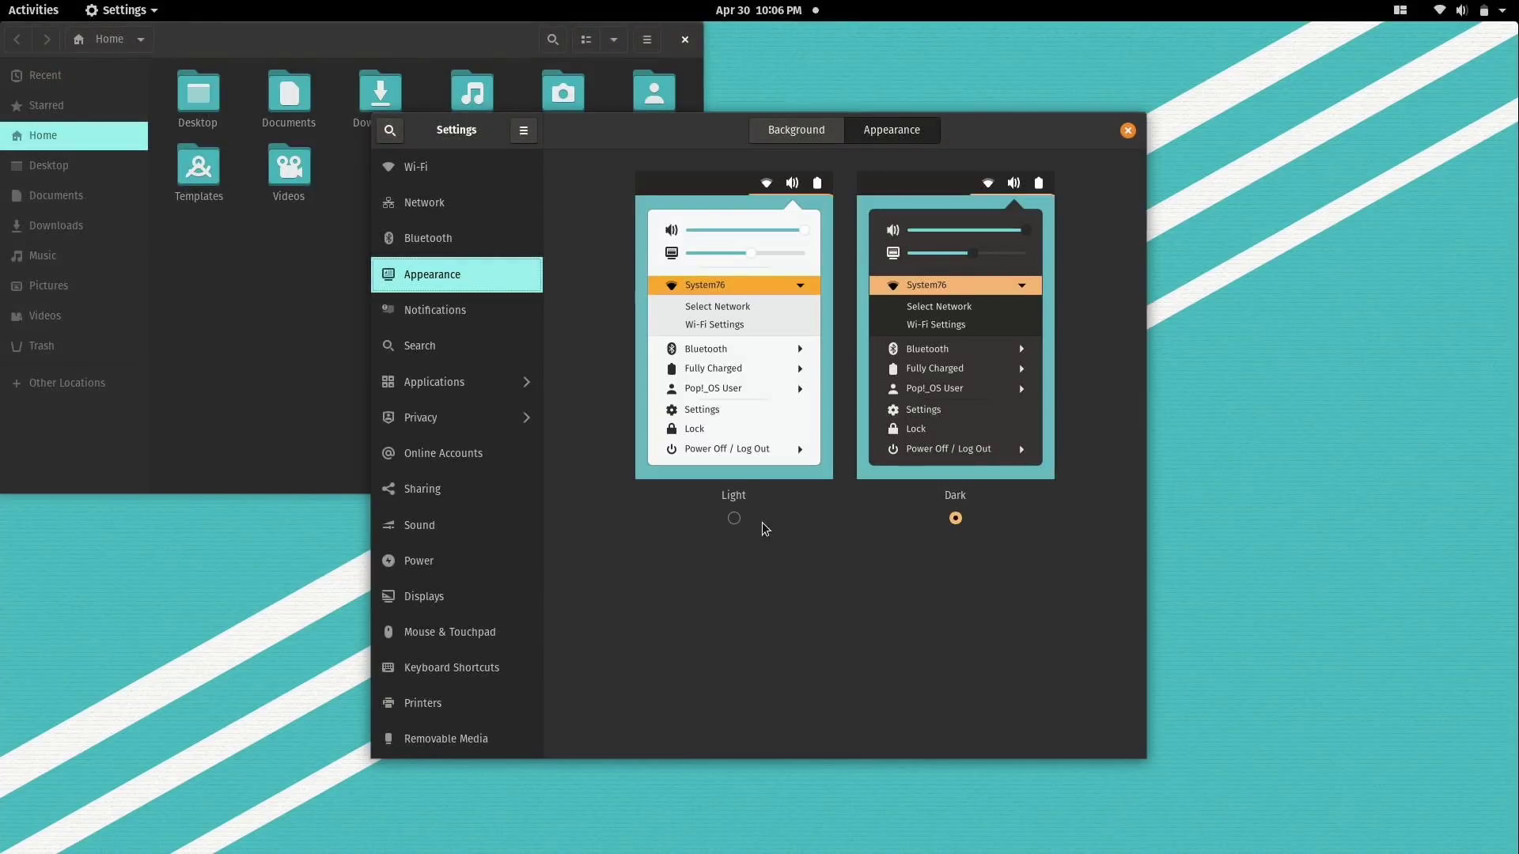
click(734, 519)
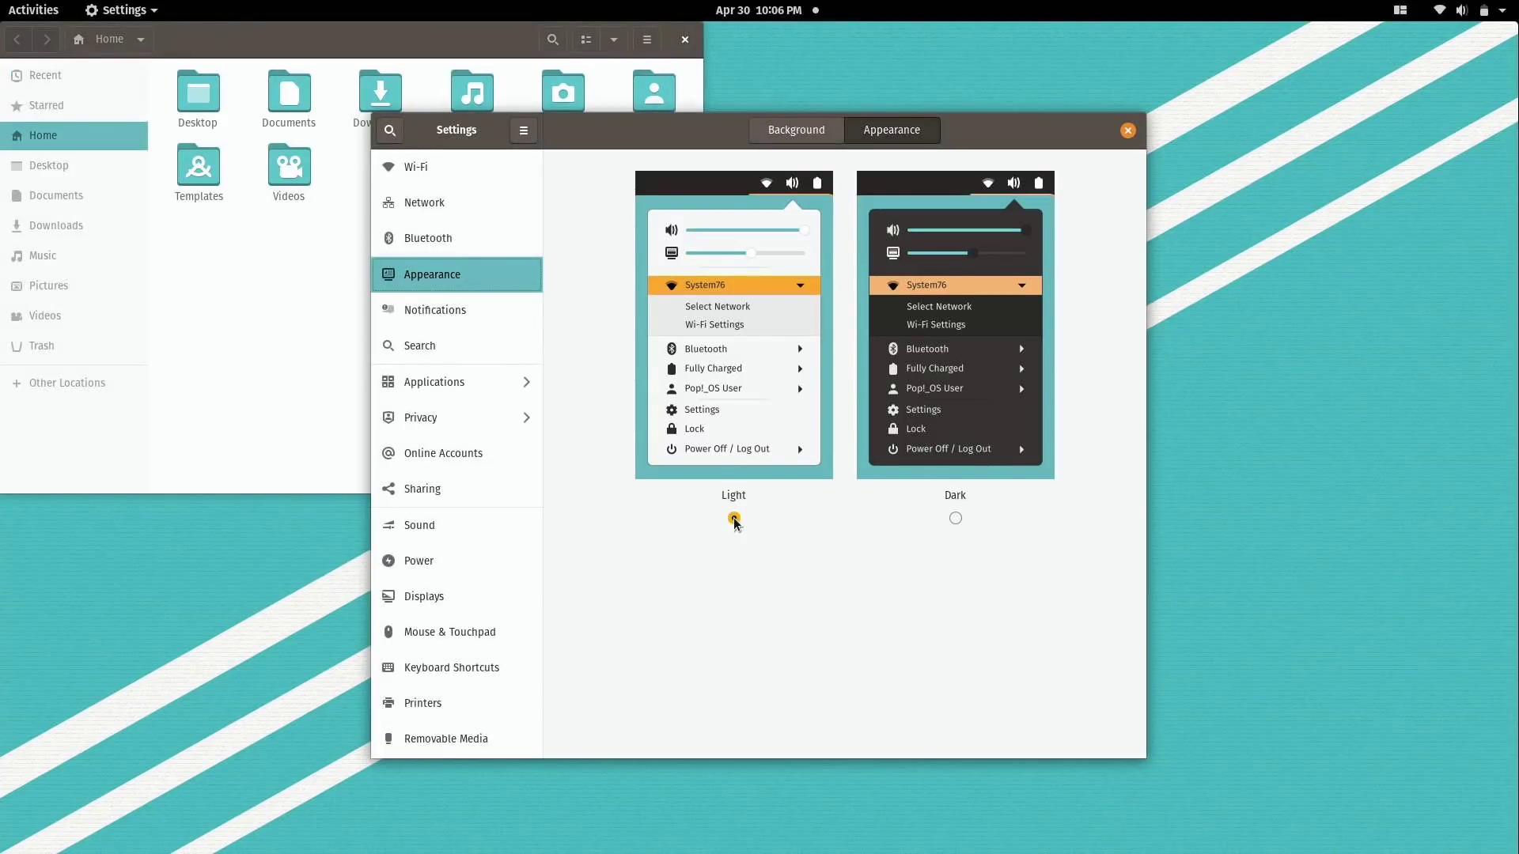
click(957, 519)
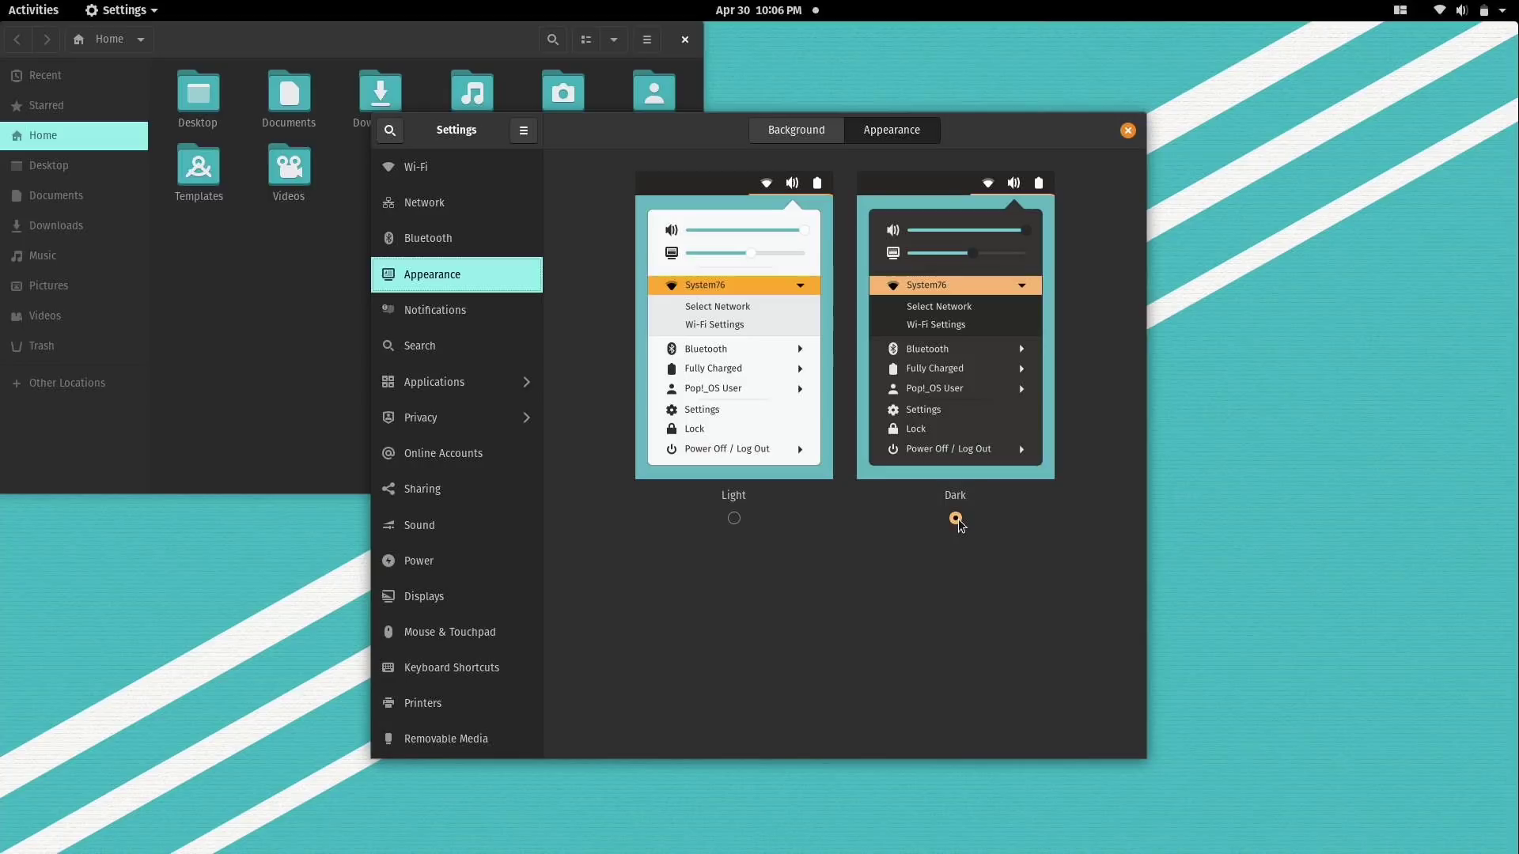
- View the Online Accounts and Printers settings, and close the Settings window
click(457, 453)
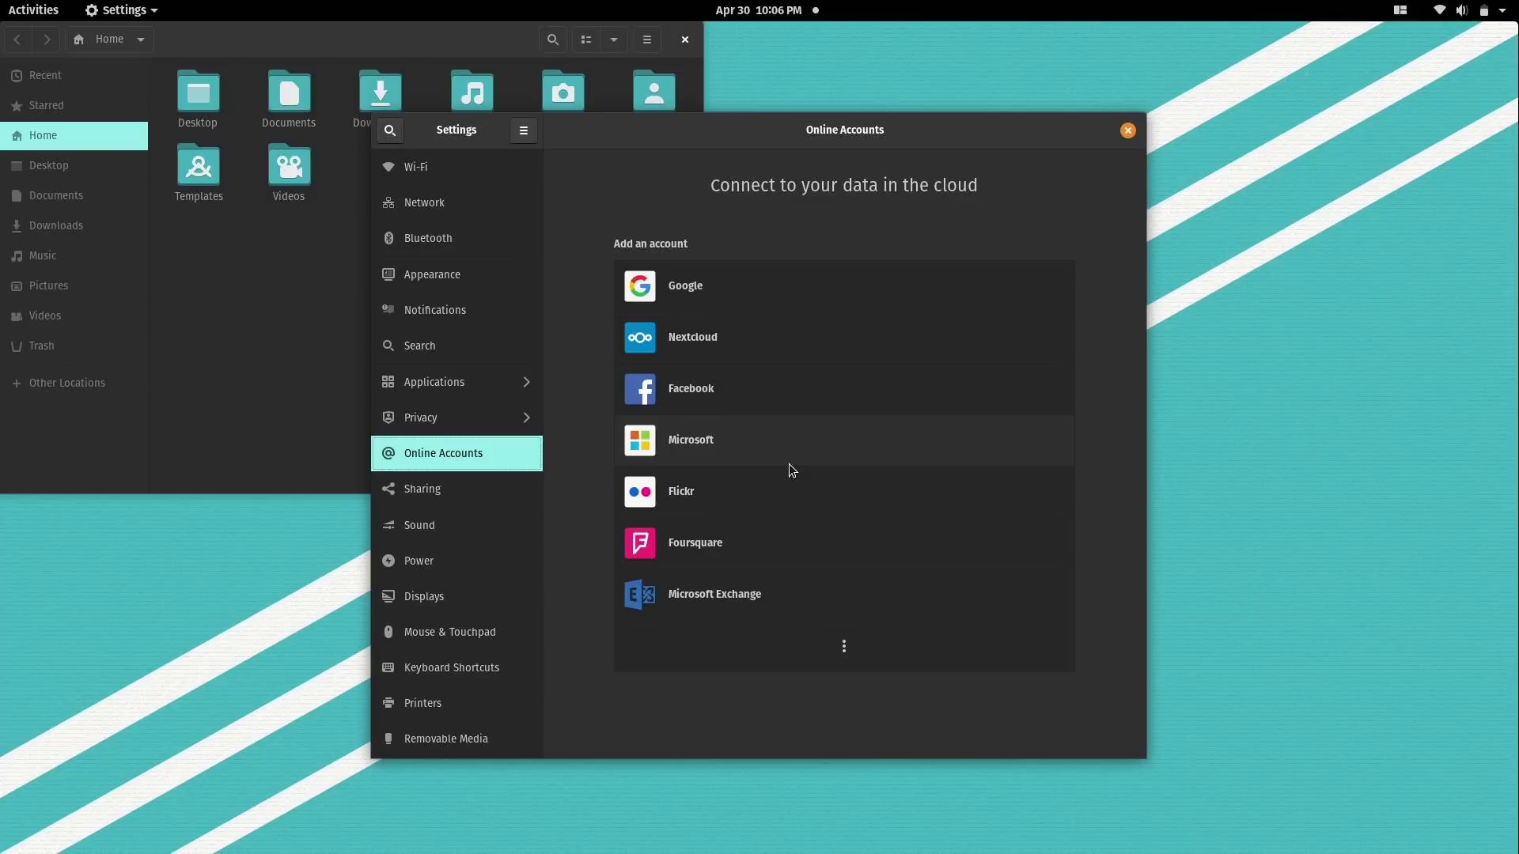
click(458, 702)
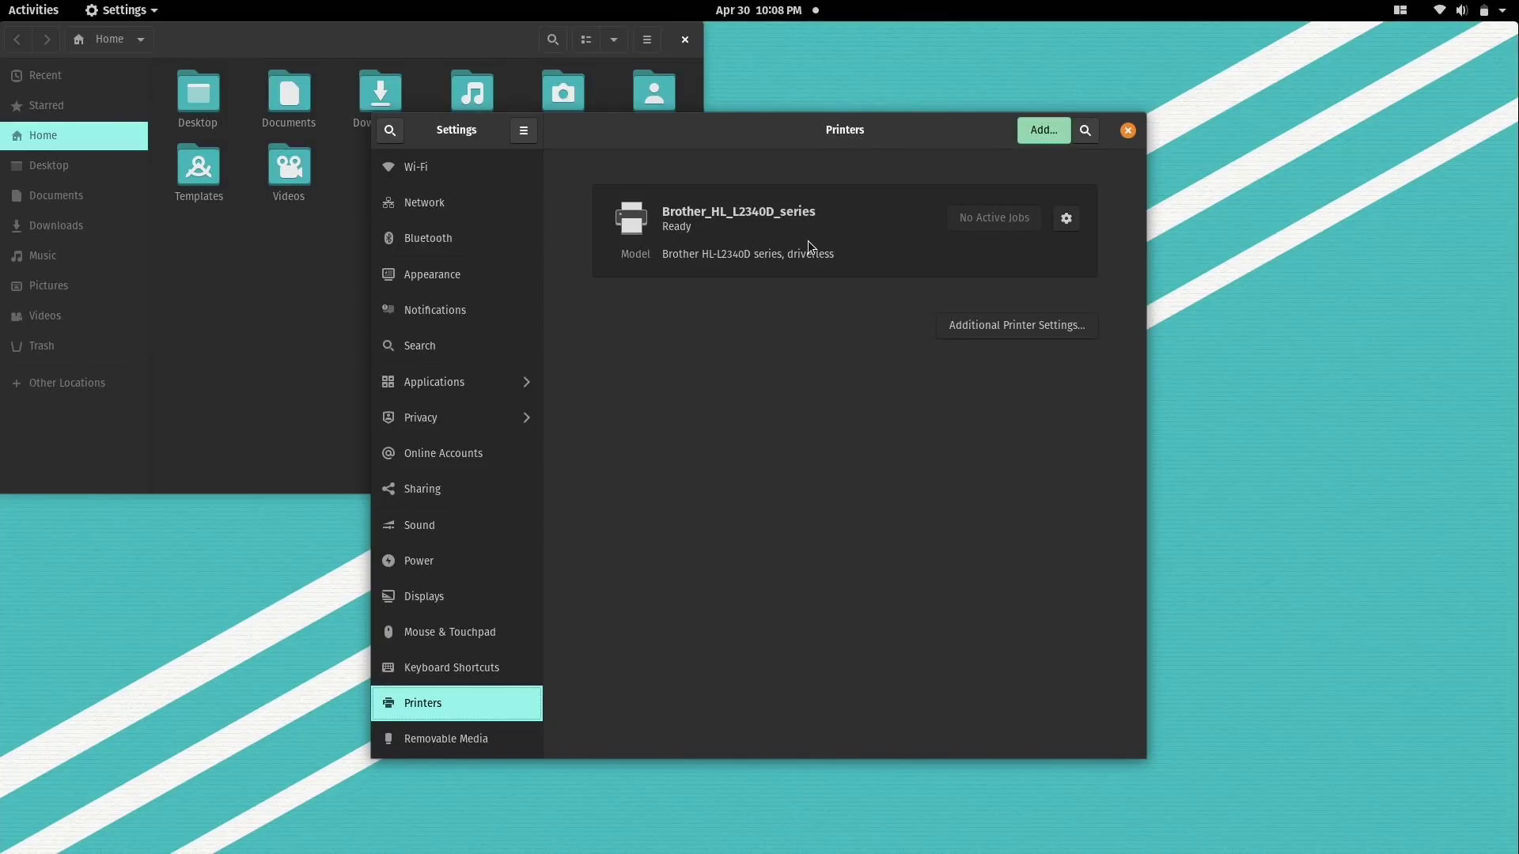
click(1128, 130)
- Close the file manager window and switch to Pop!_Shop
click(685, 39)
click(34, 9)
click(41, 516)
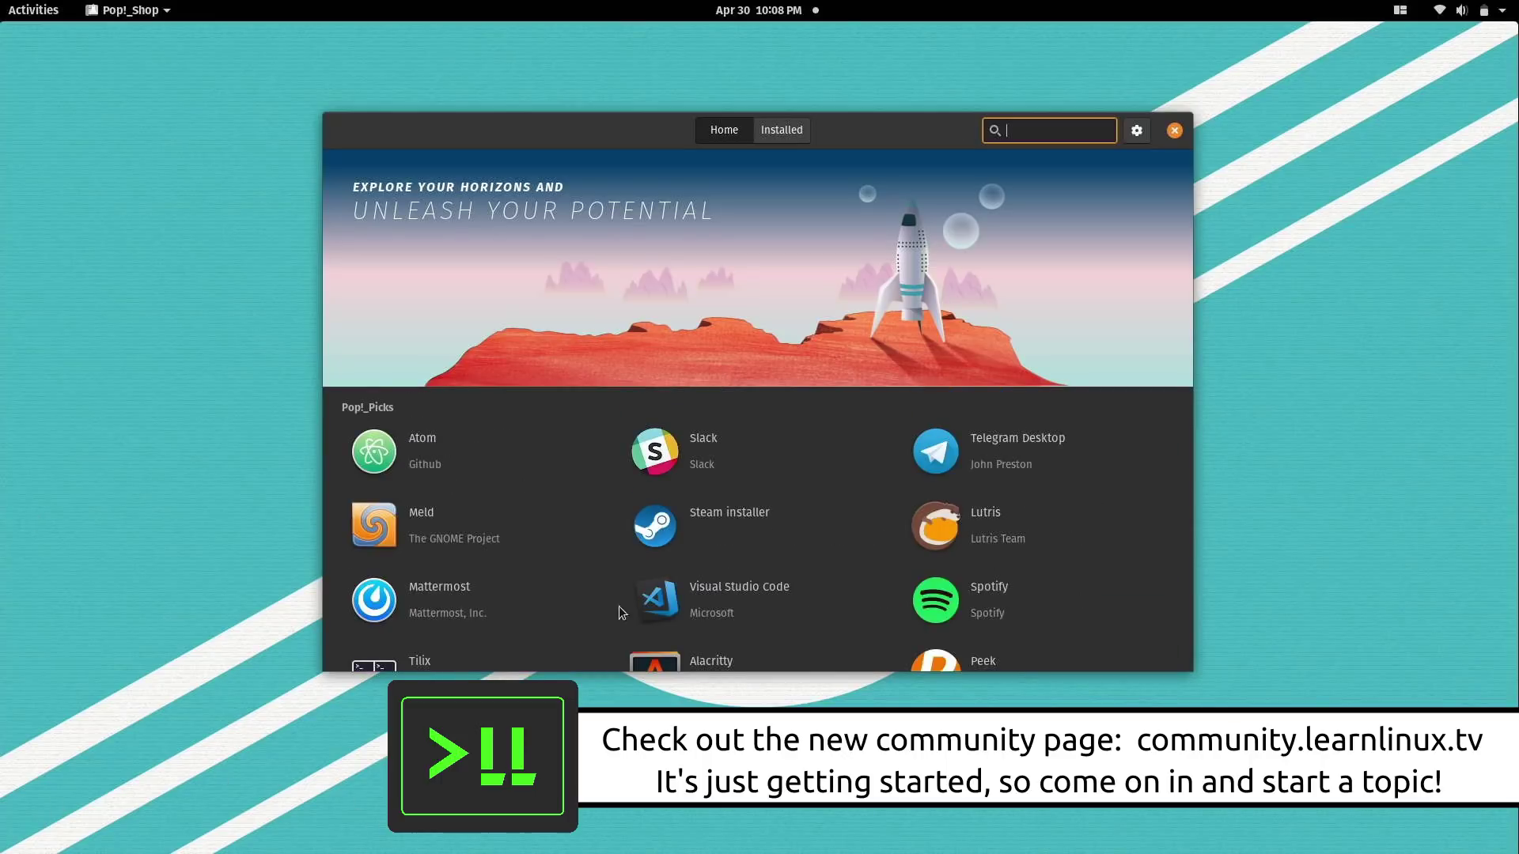
- Open Slack from Pop!_Picks, set its source to flathub (flatpak), and install it
click(668, 456)
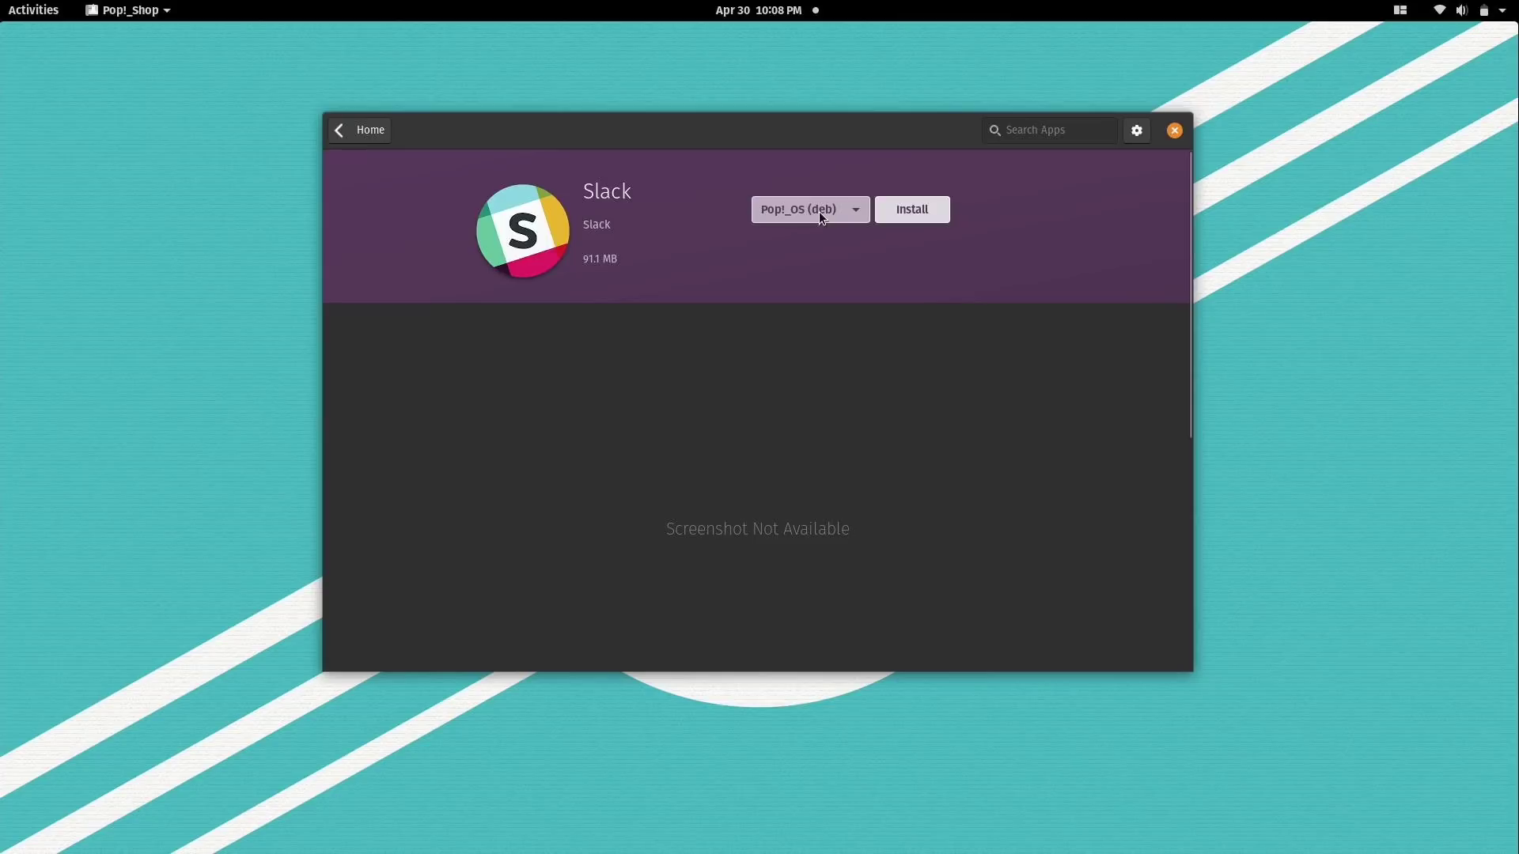
click(840, 210)
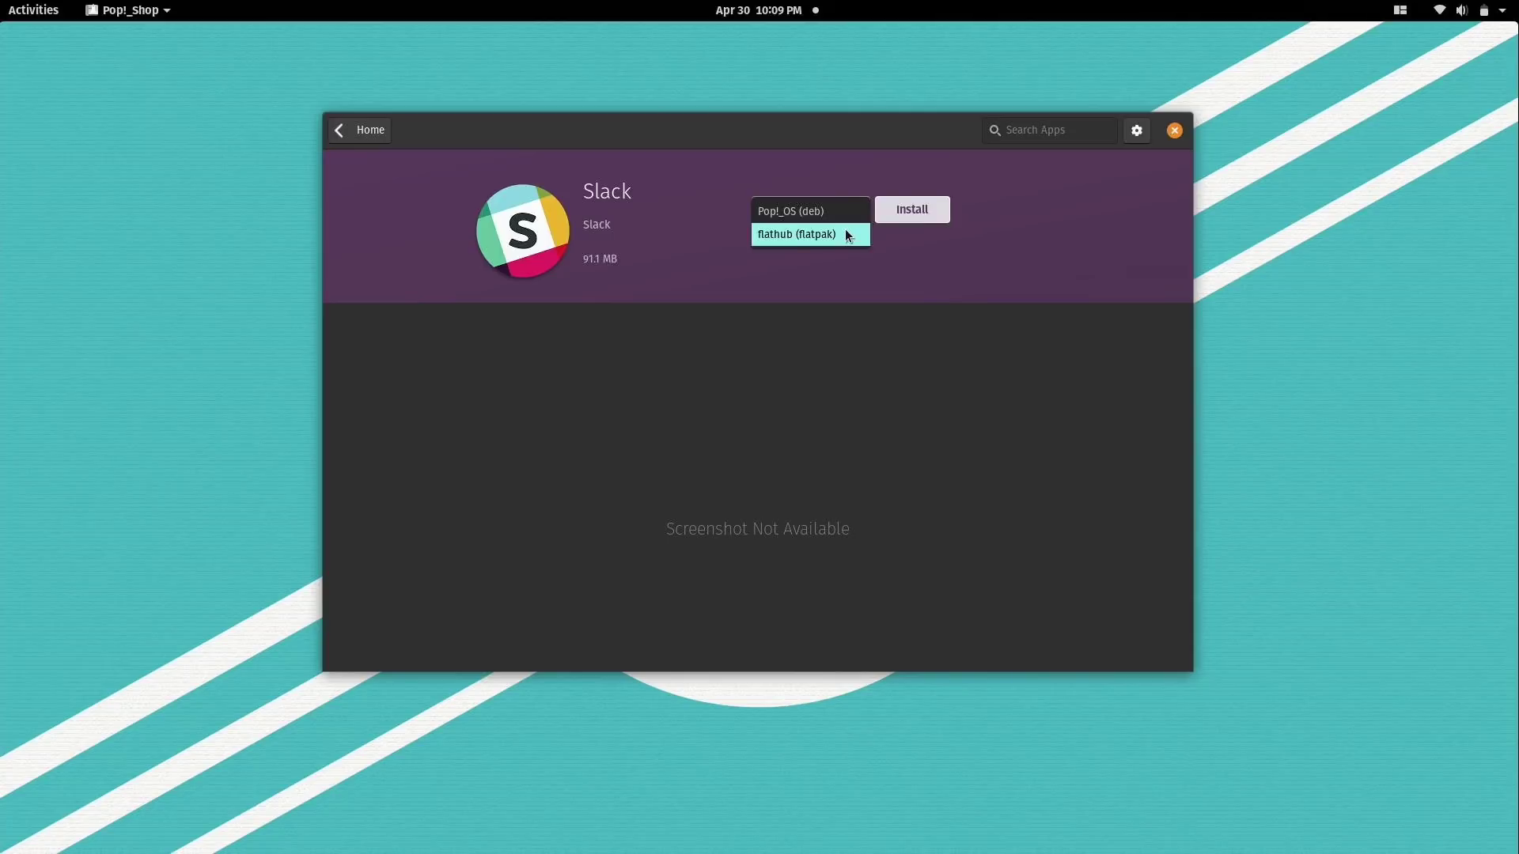
click(844, 230)
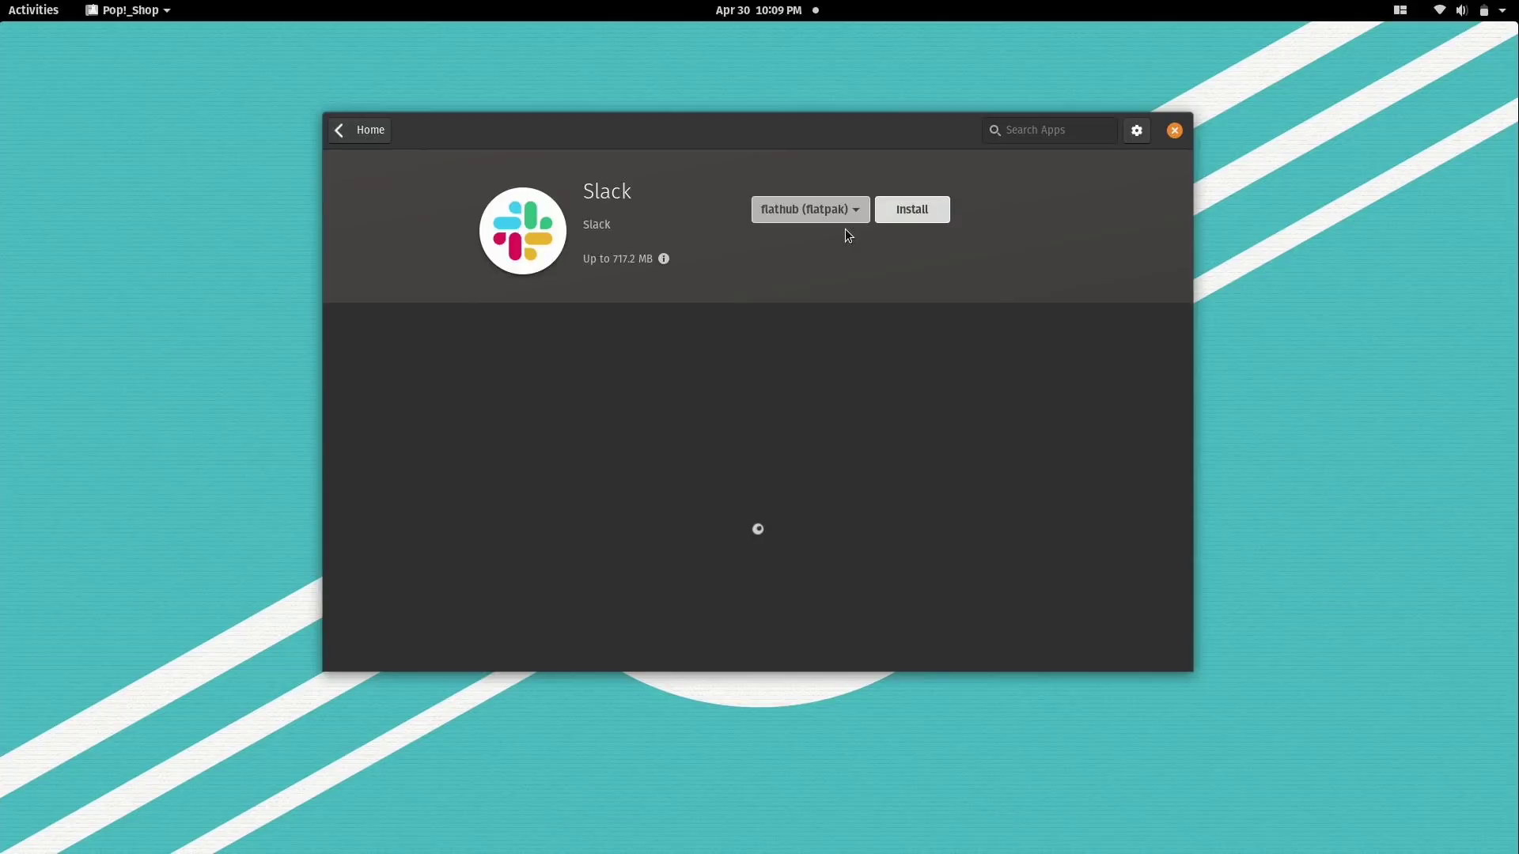
click(890, 209)
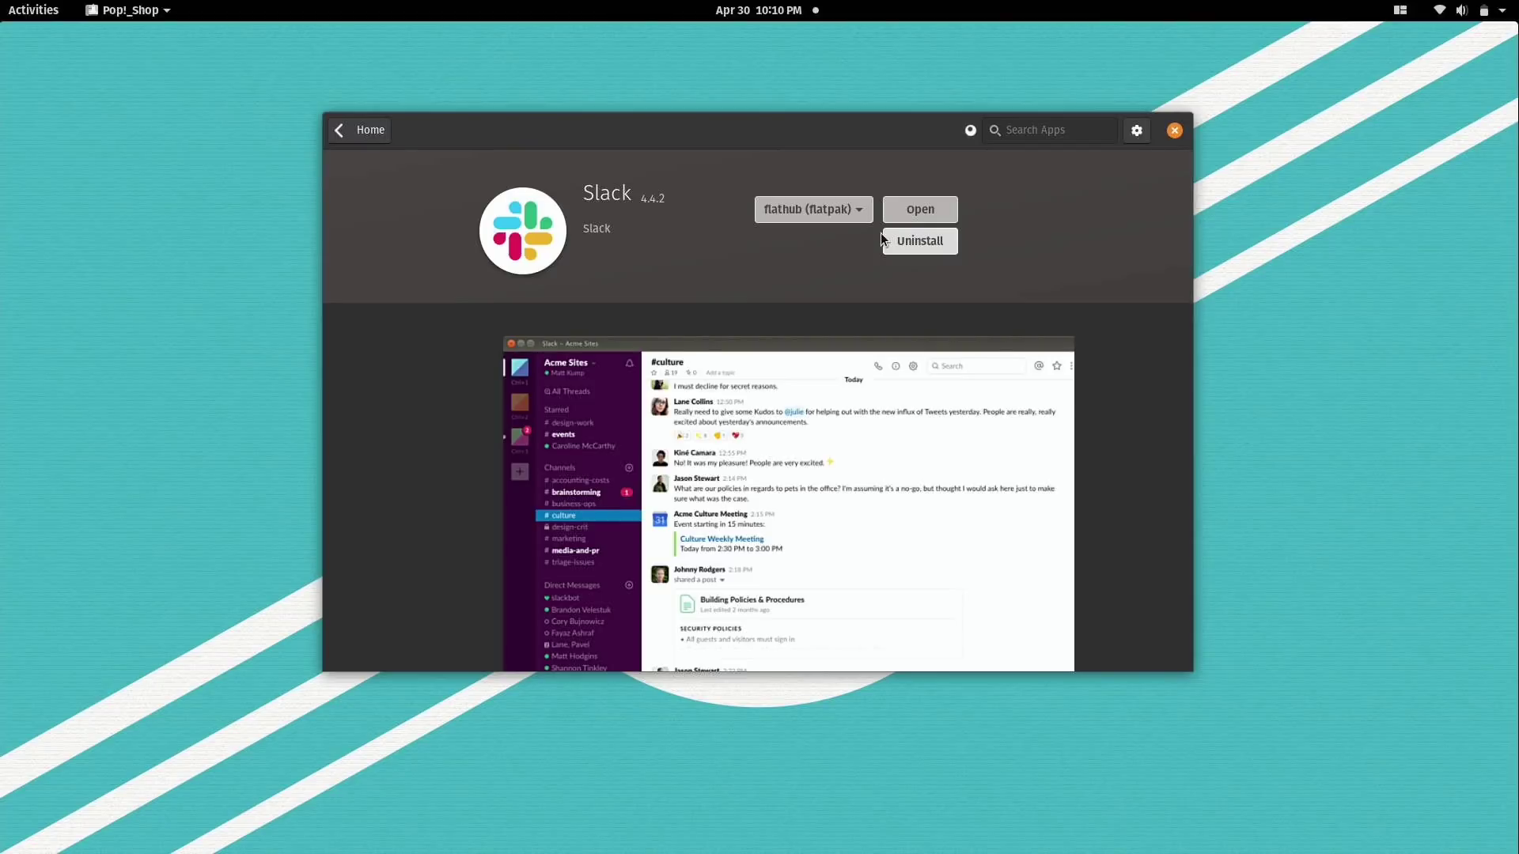
- Search the applications for "sl", launch Slack to view its sign-in window, and close it
click(33, 9)
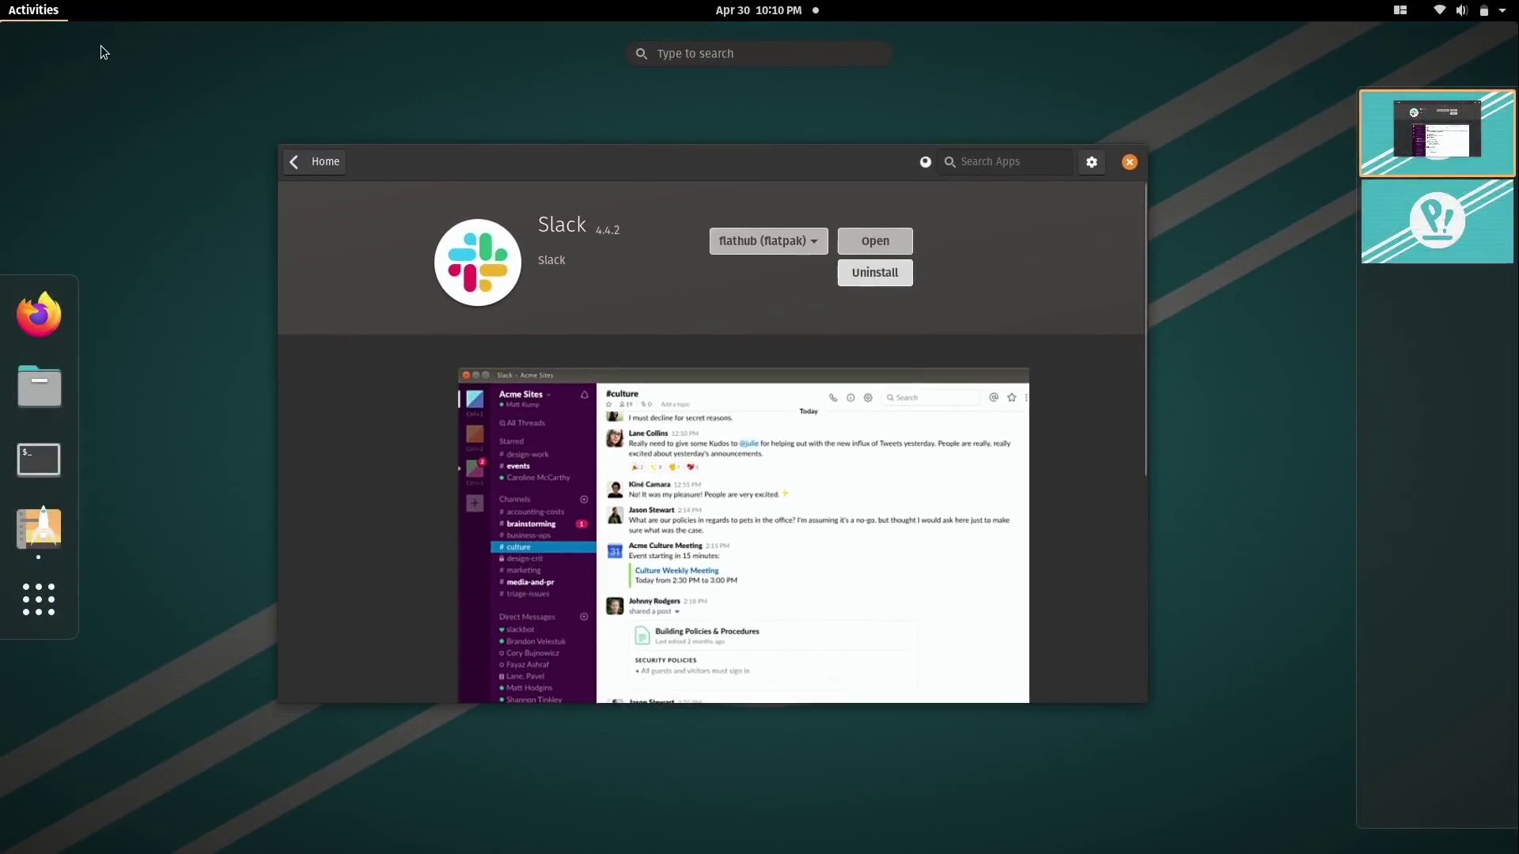
text(sl)
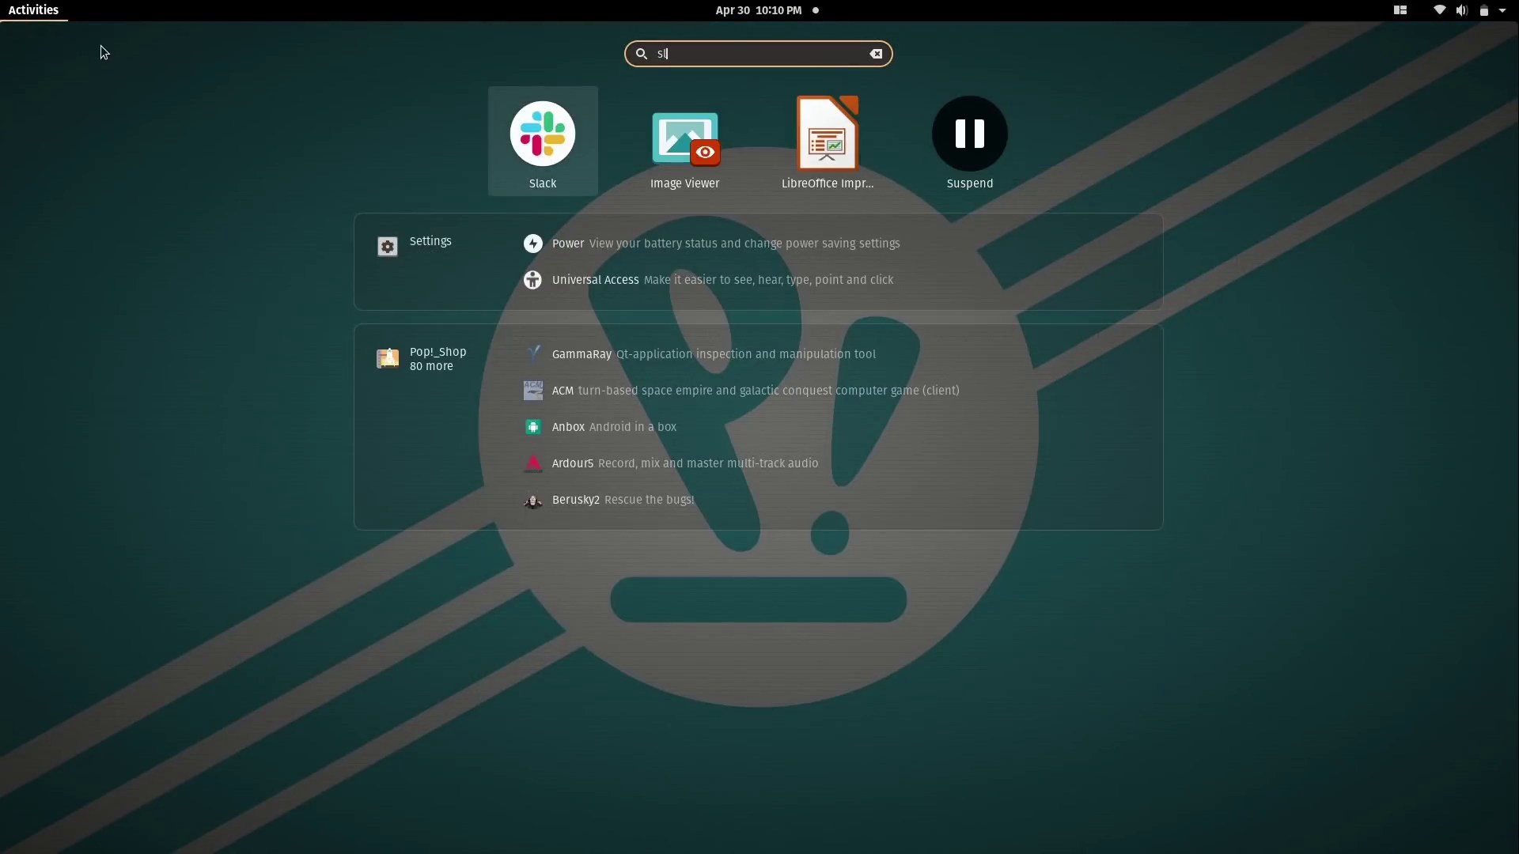
click(536, 161)
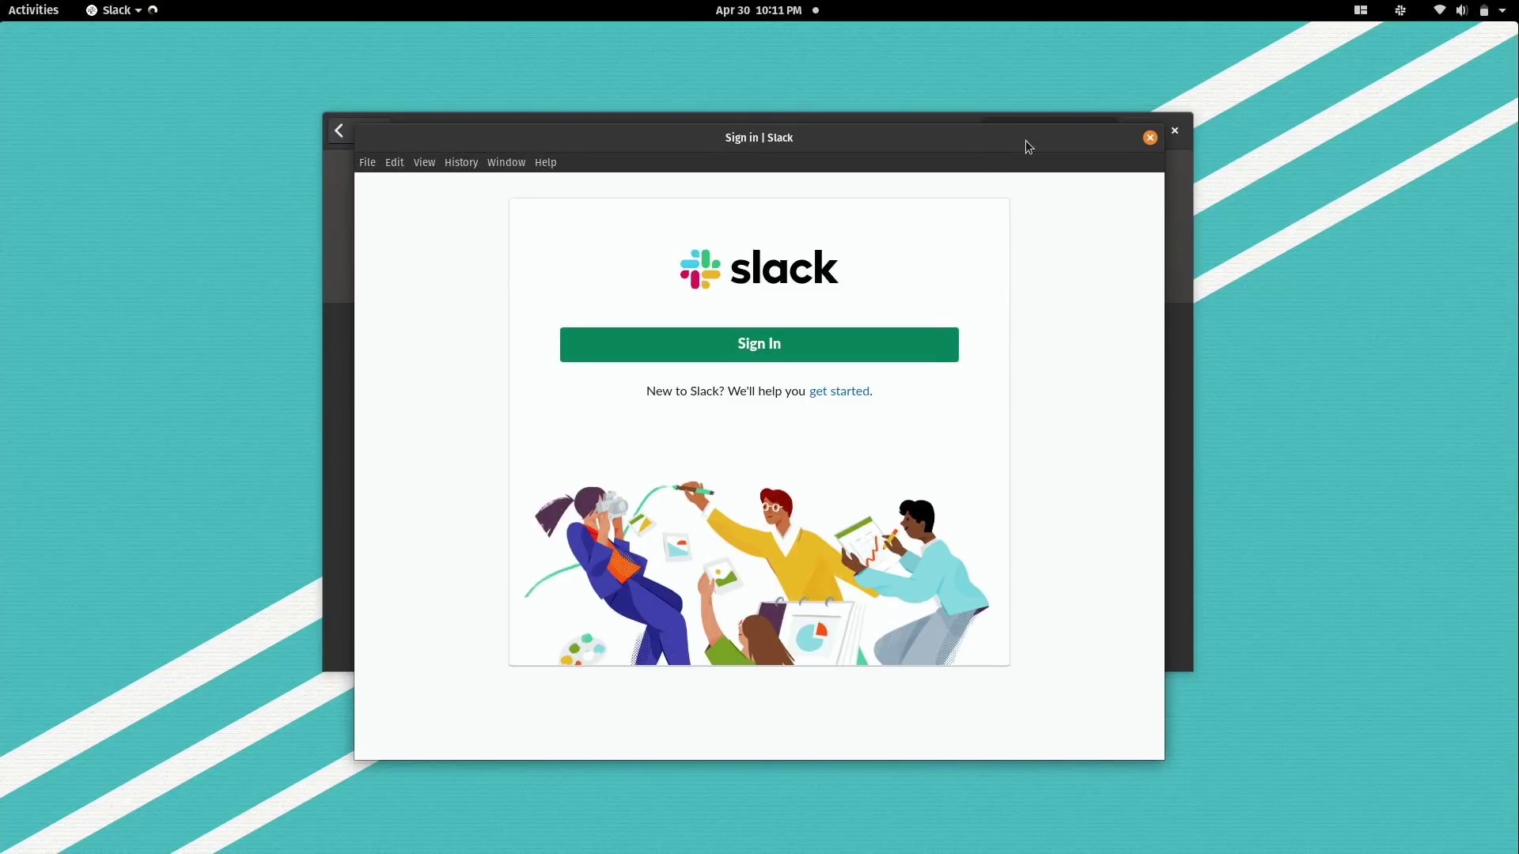
click(1151, 138)
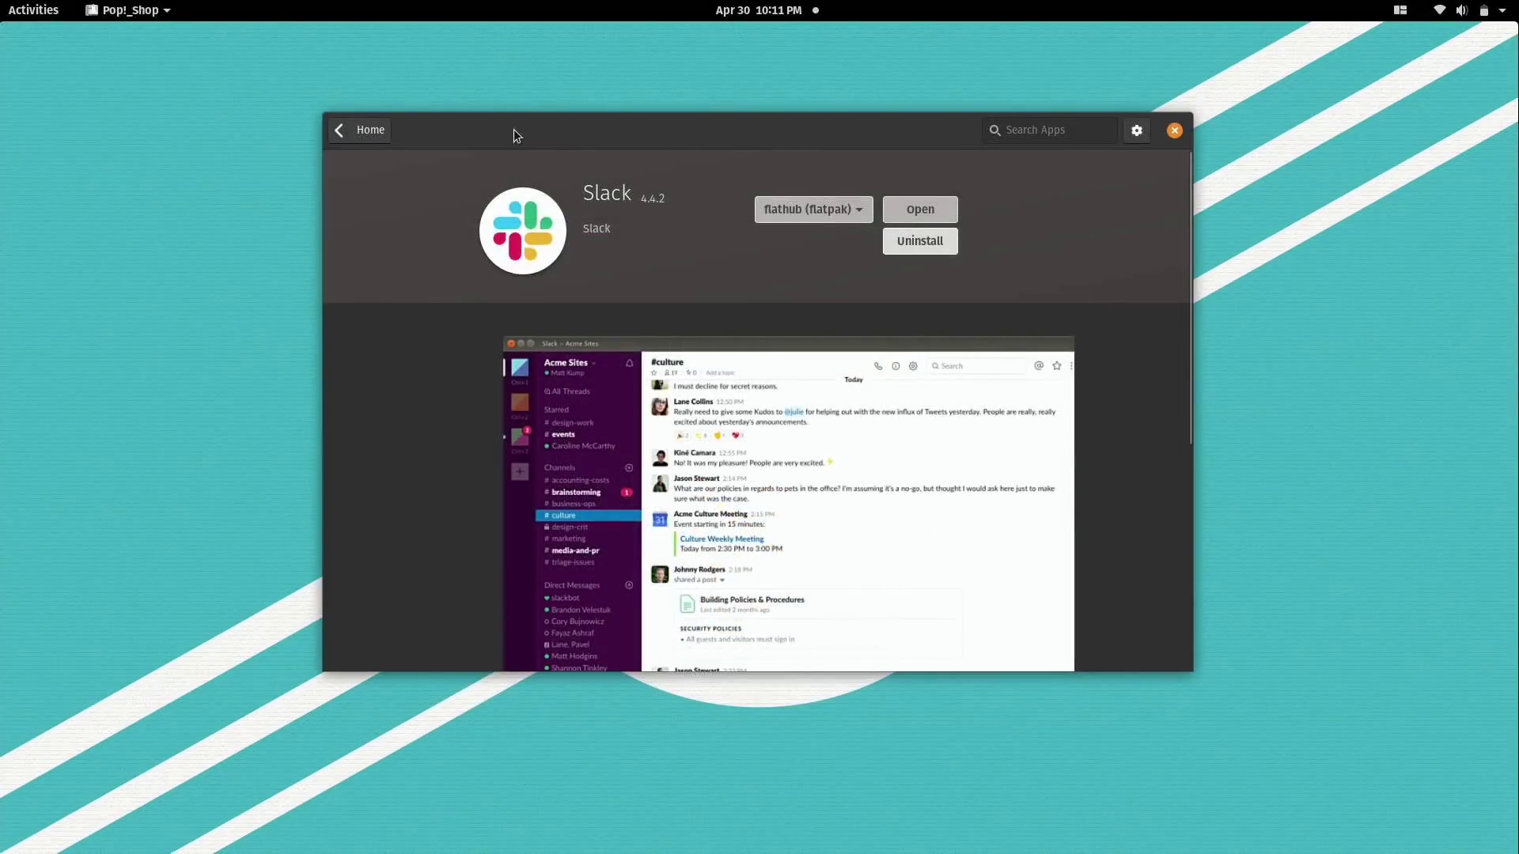
- Install Steam installer from Pop!_Picks using the Ubuntu (deb) source, authenticating with the account password
click(342, 130)
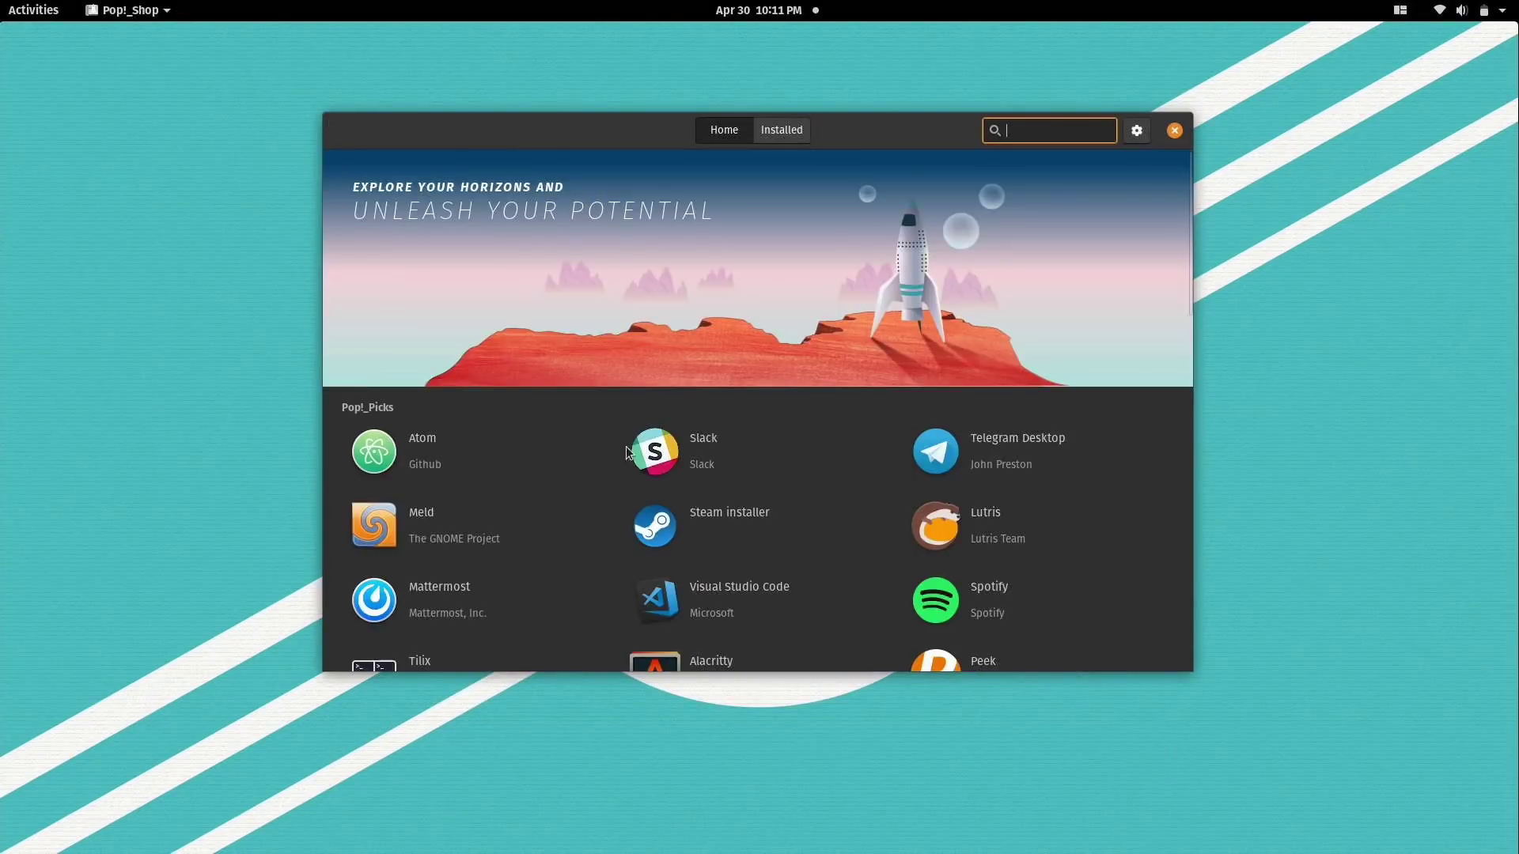
click(671, 535)
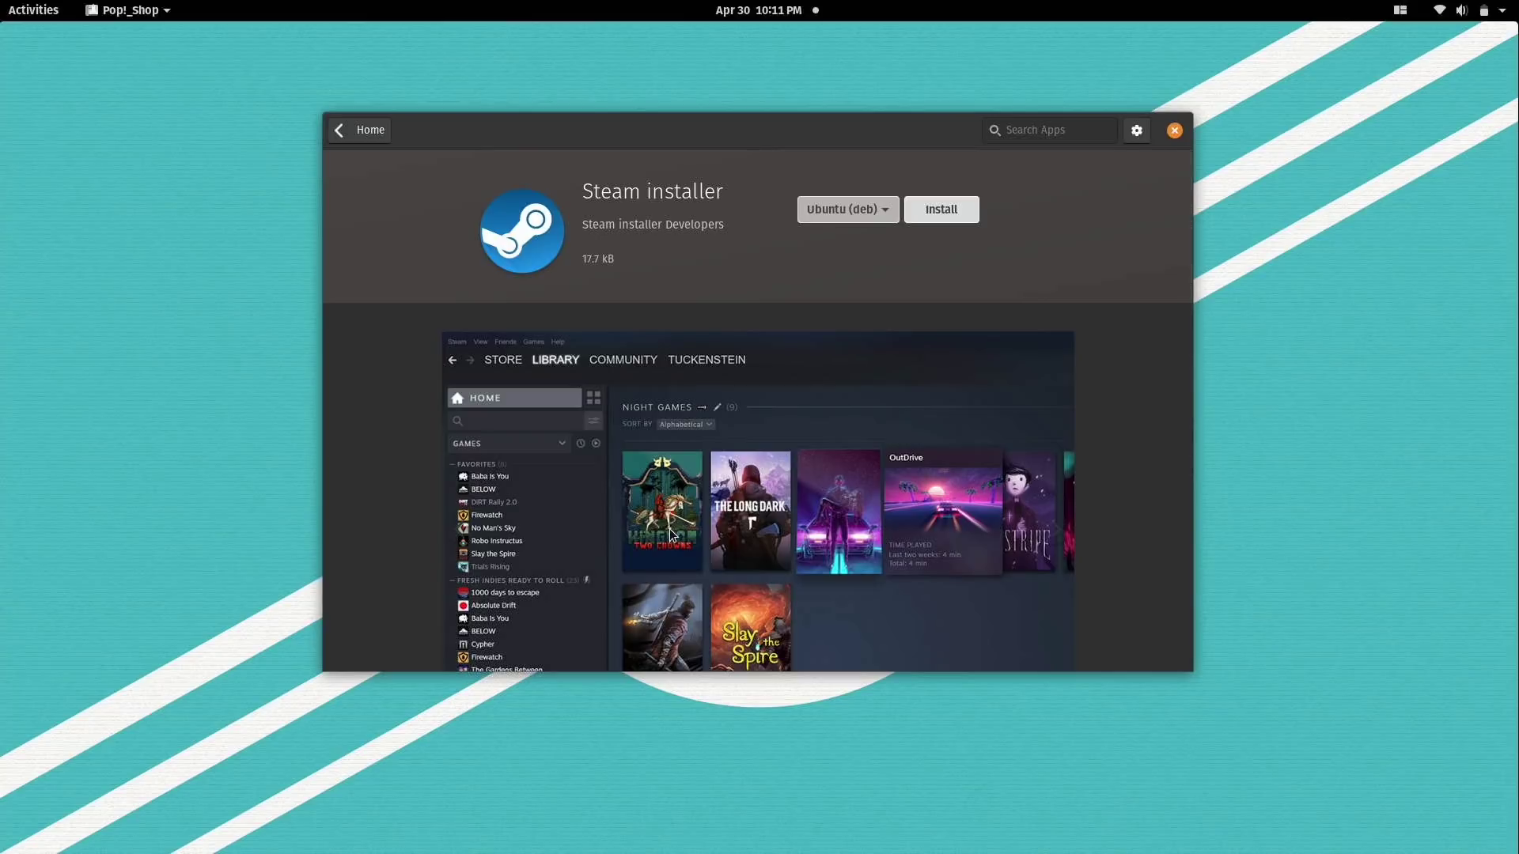
click(889, 210)
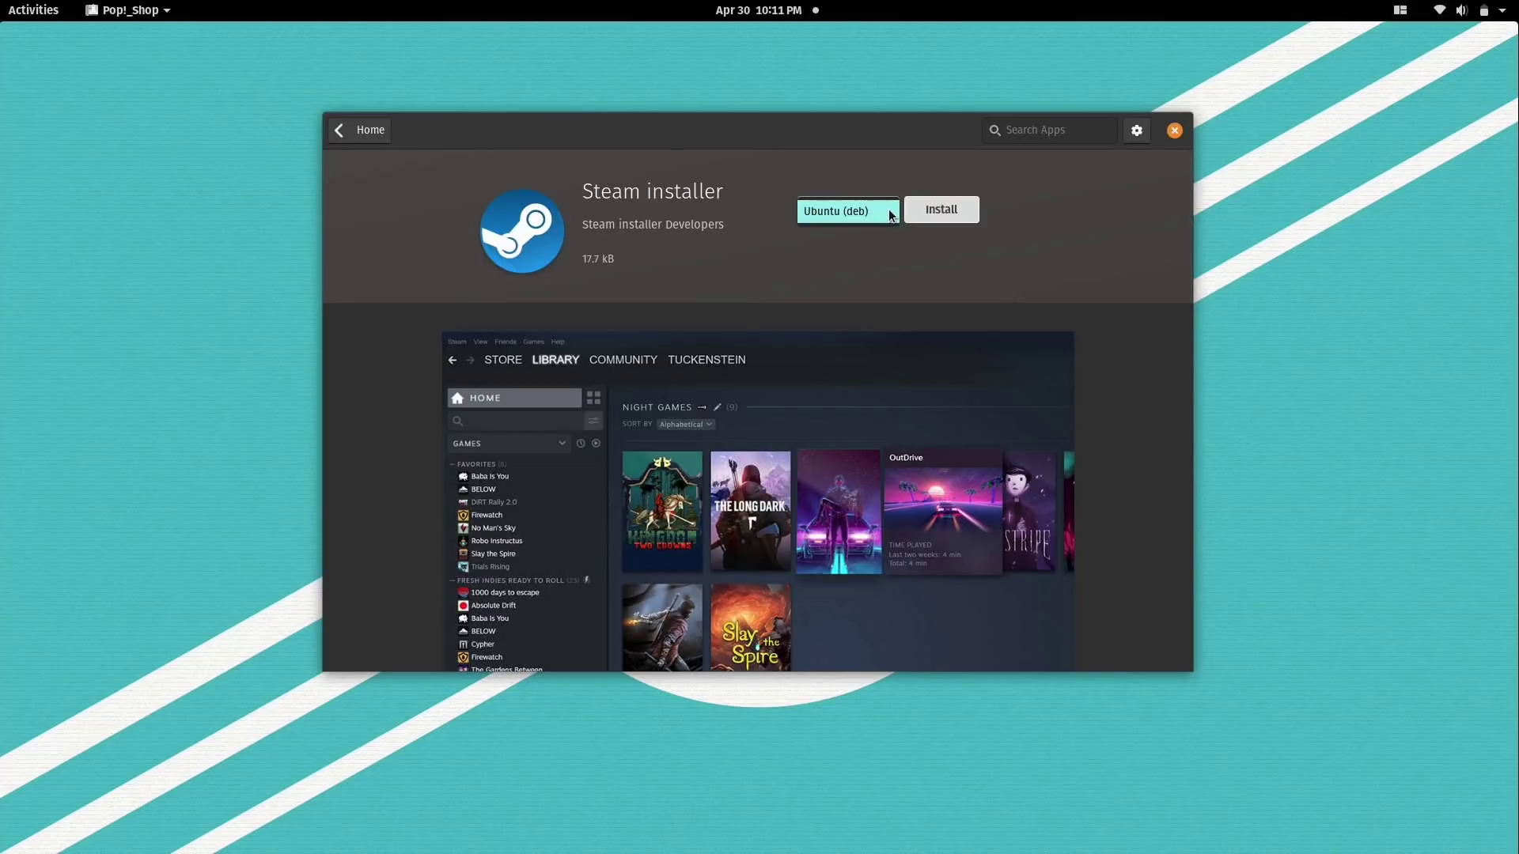
click(890, 213)
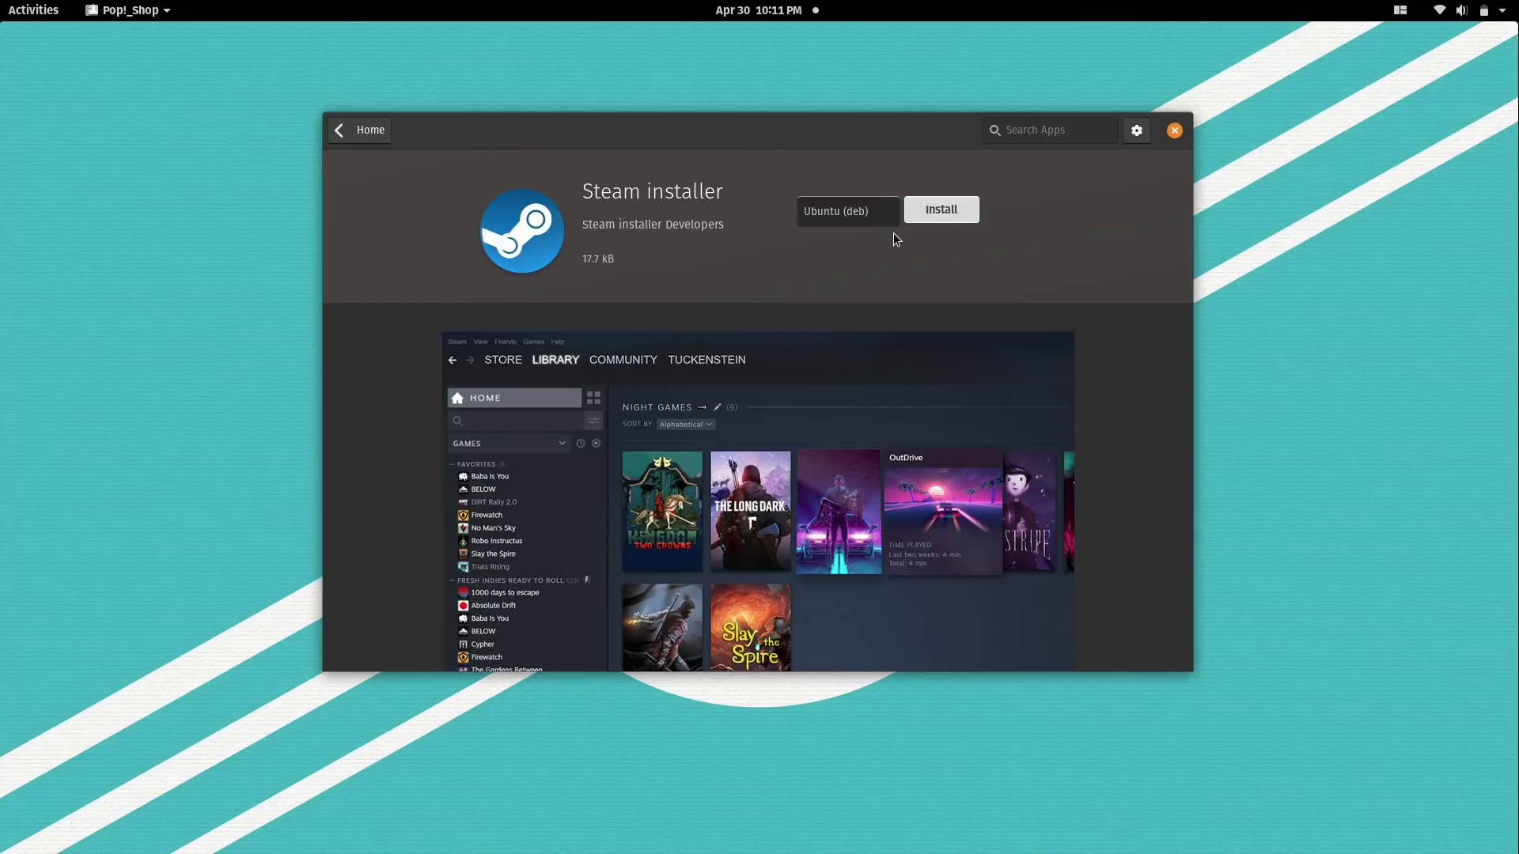
click(938, 212)
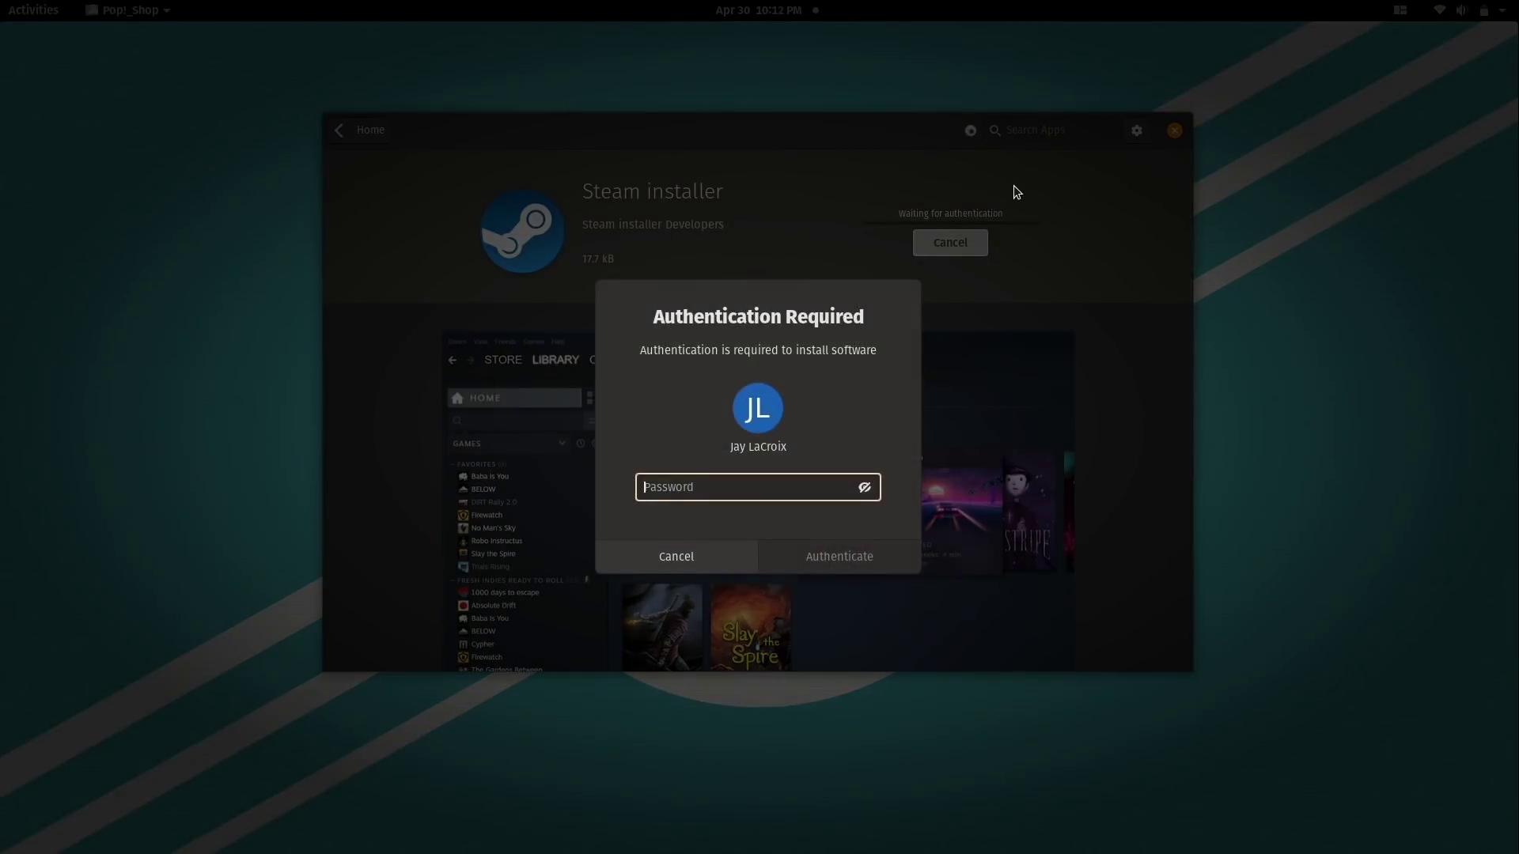
text(**************)
key(Return)
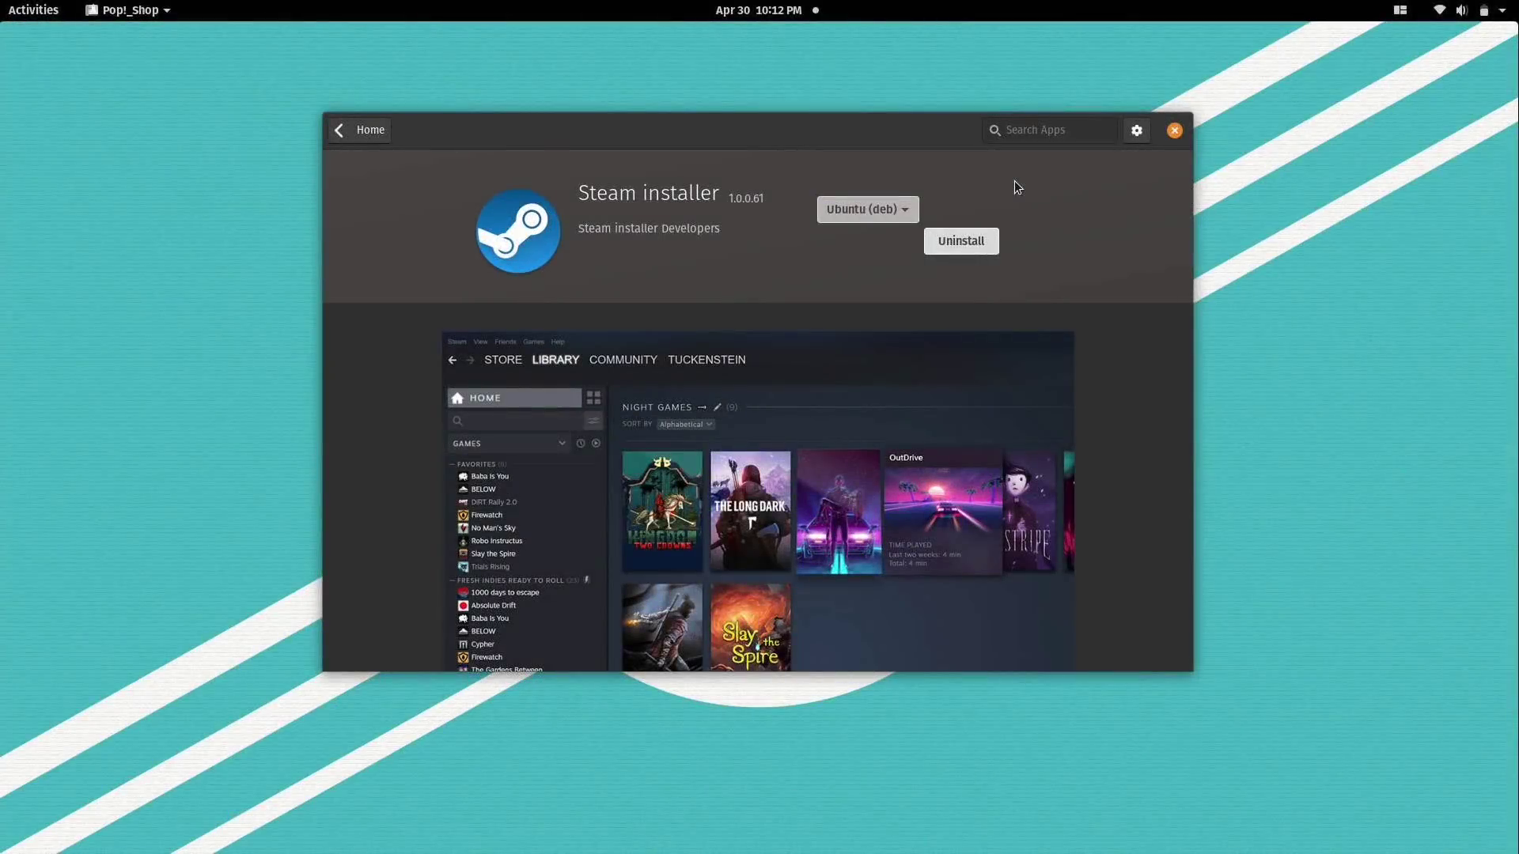
- Search the applications for "stea" and launch Steam, then return Pop!_Shop to its home page and close it
key(super)
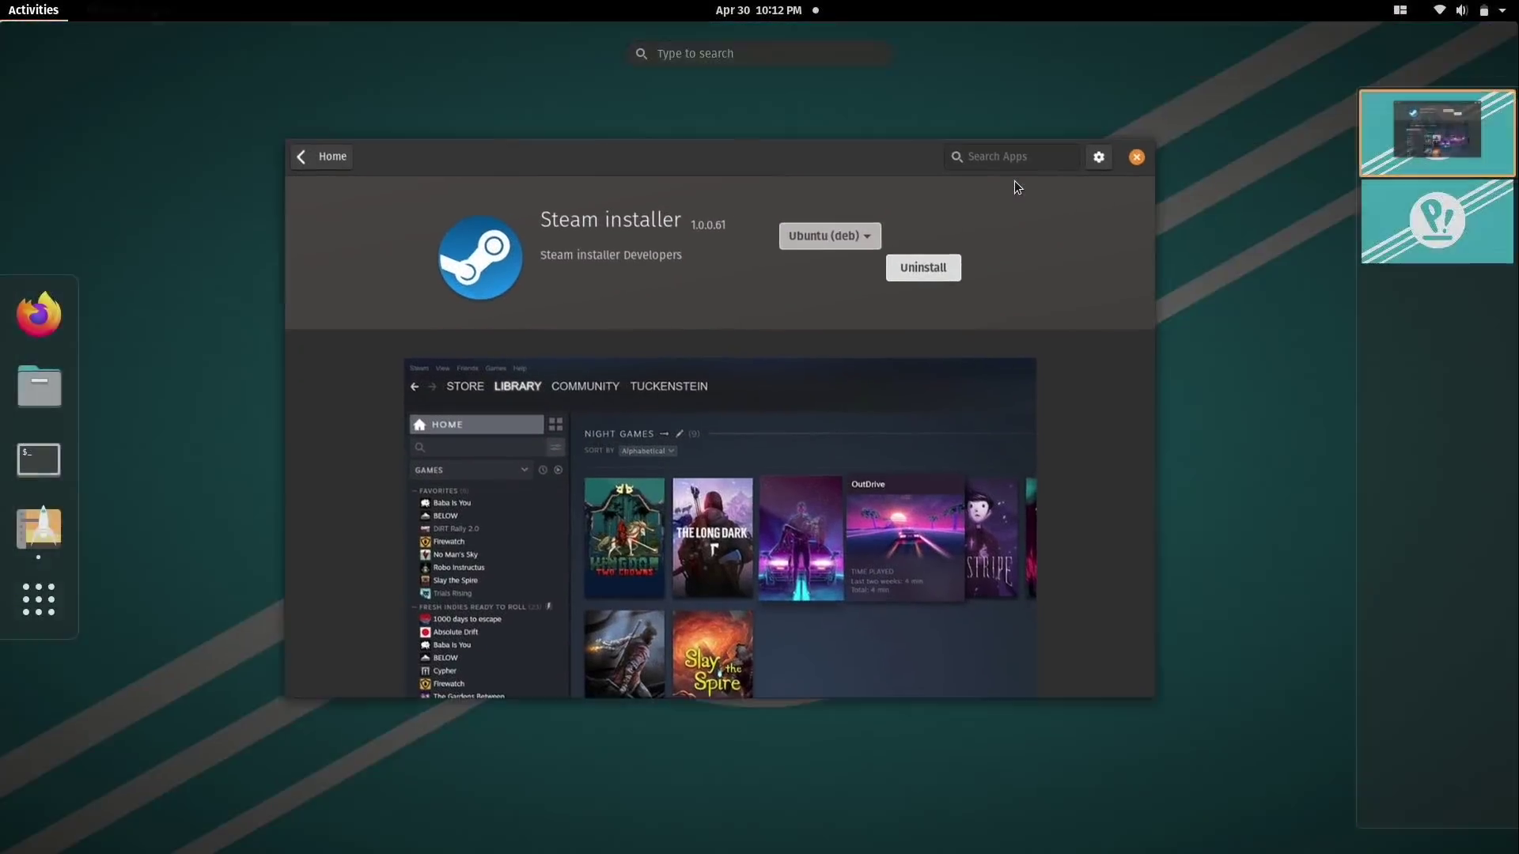
text(stea)
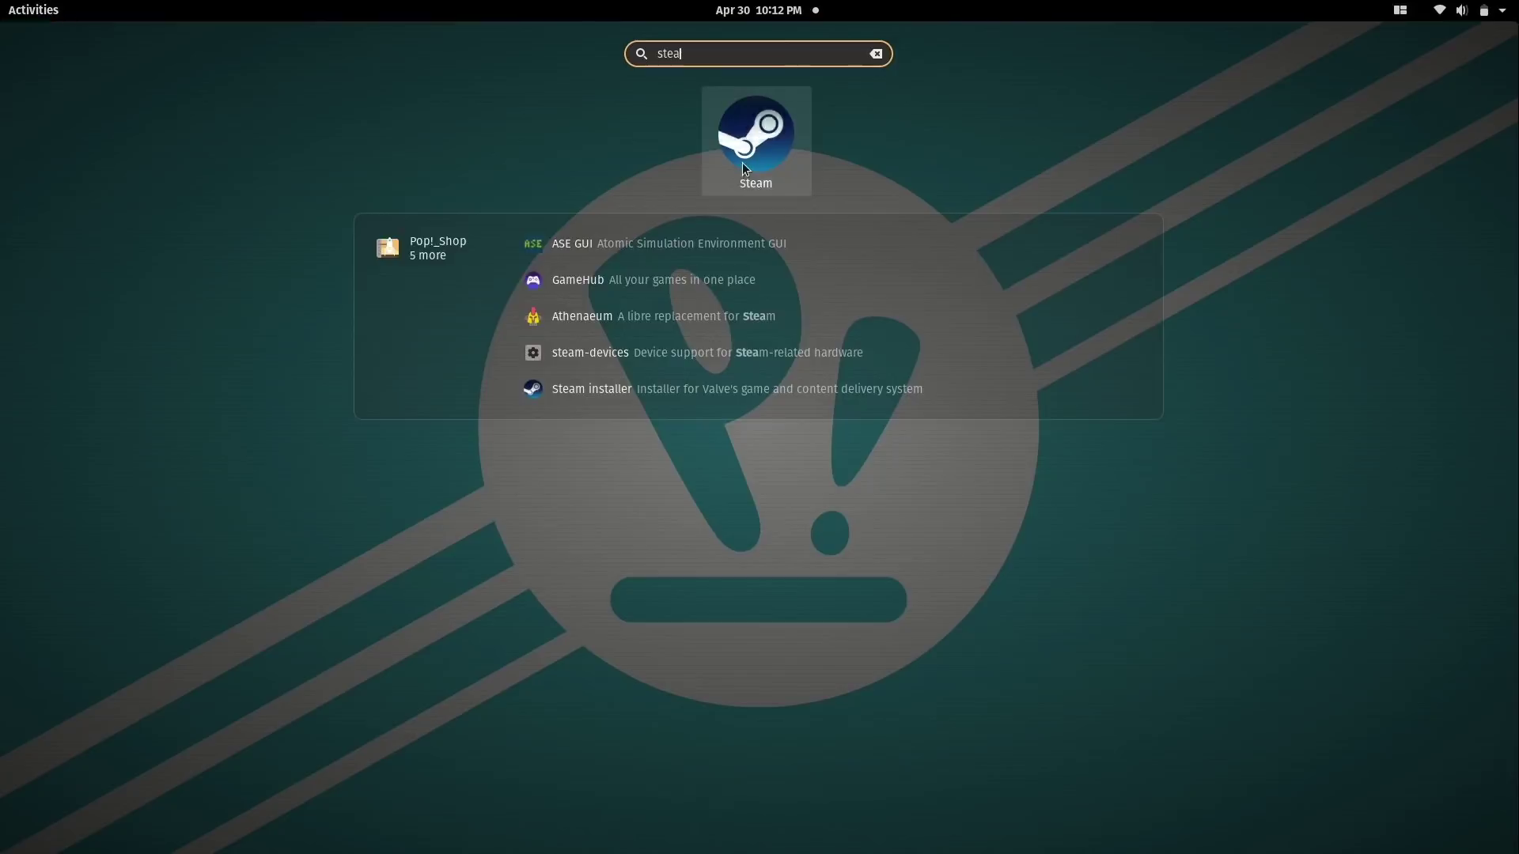
click(742, 163)
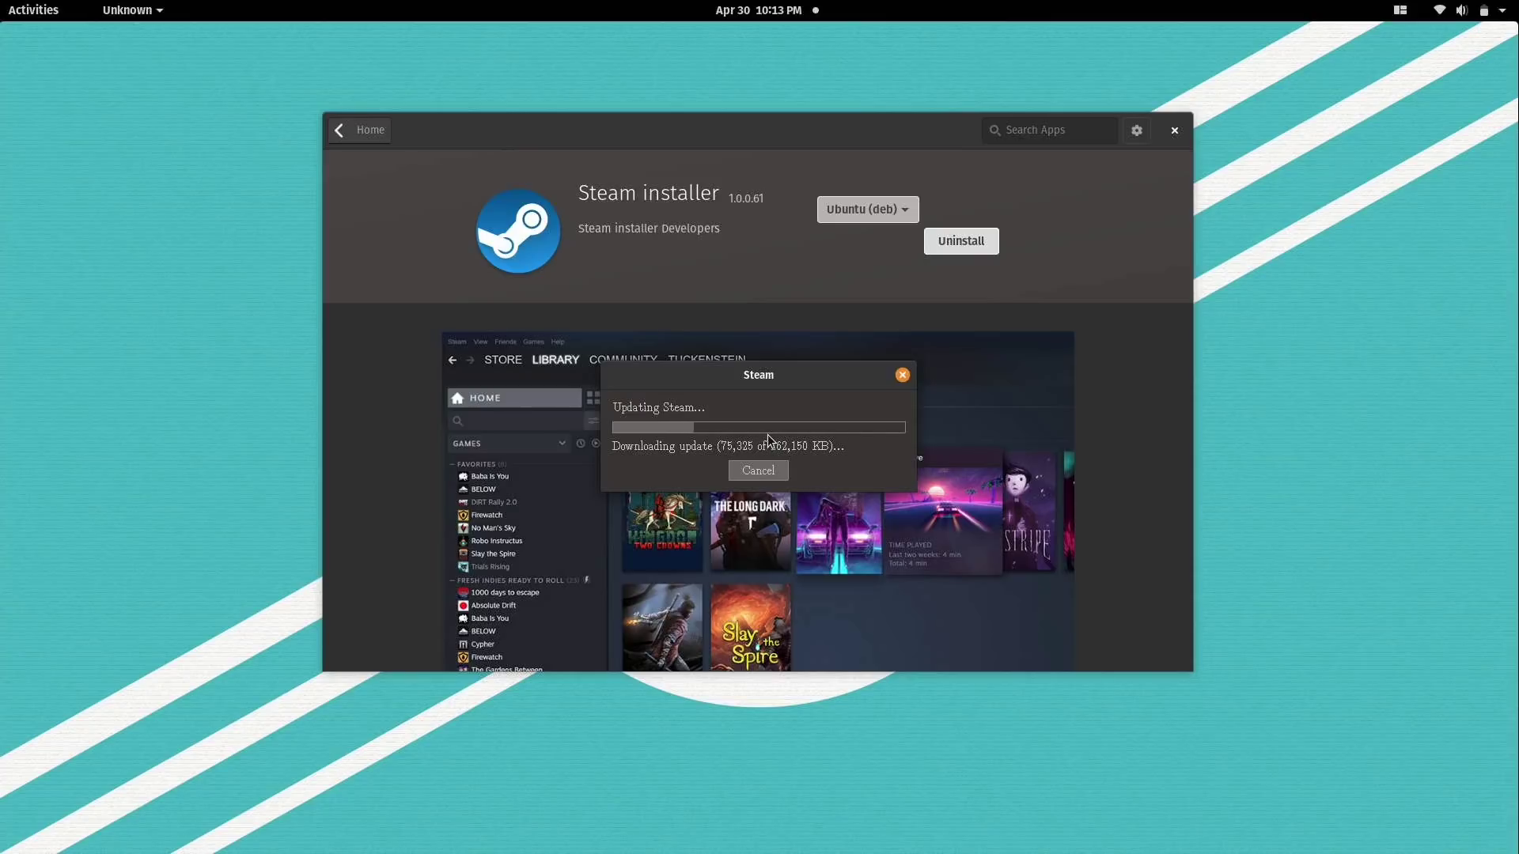
click(360, 135)
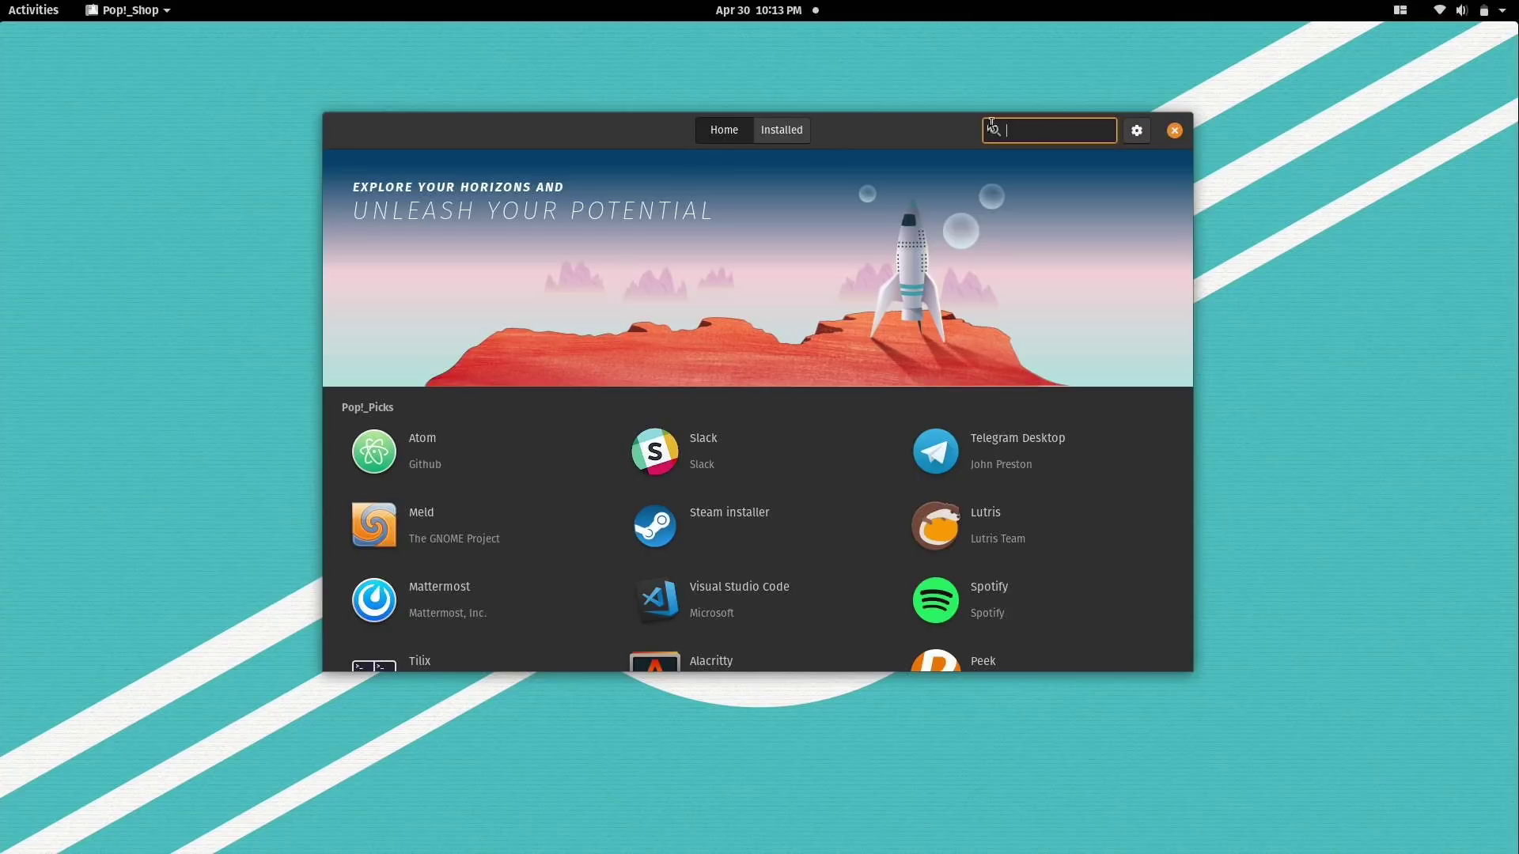
click(1174, 132)
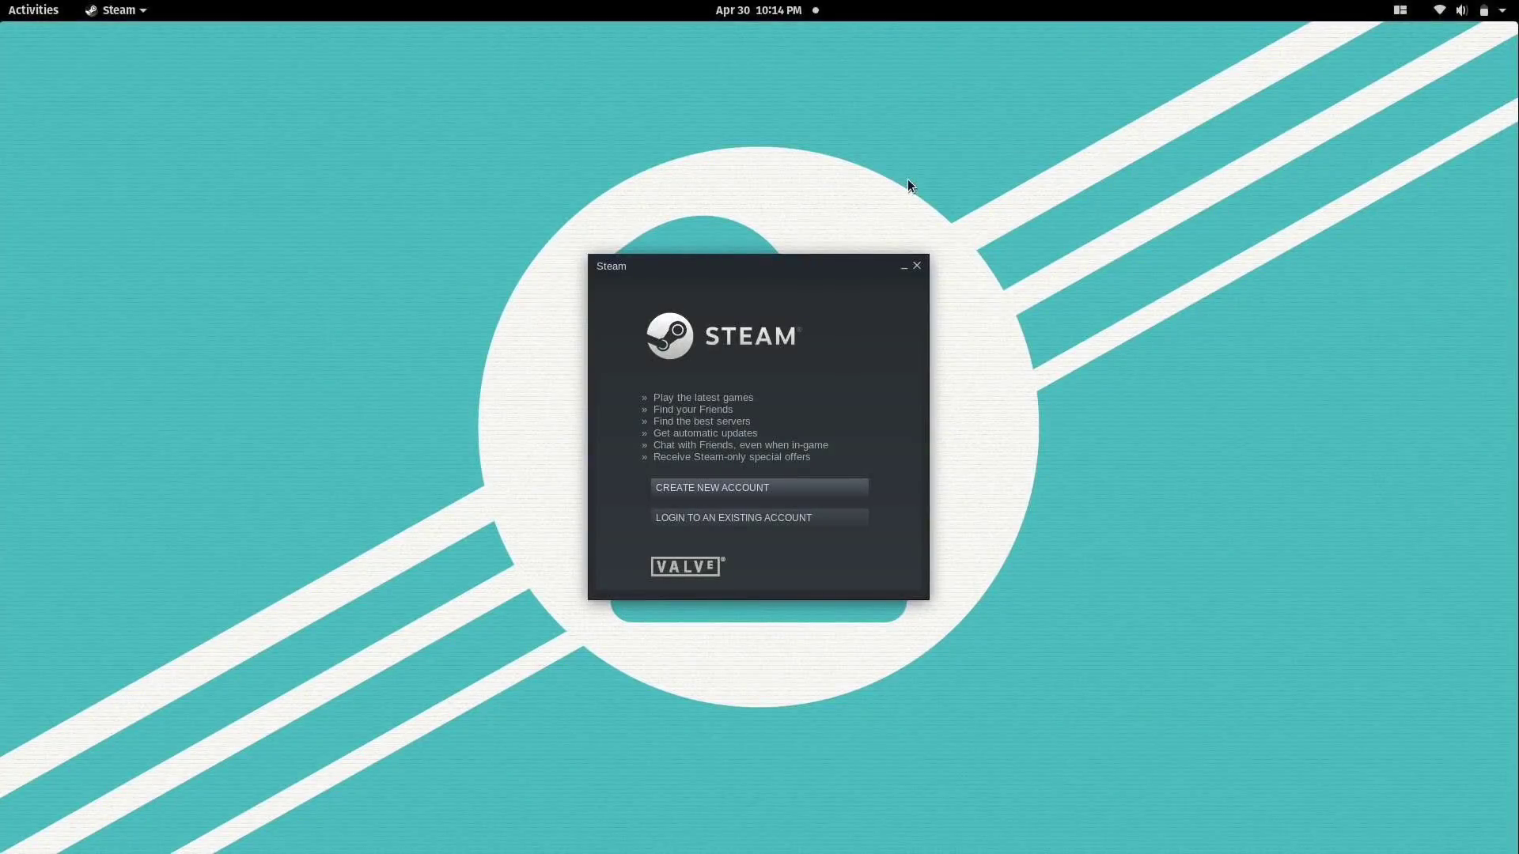
- Log in to Steam with an existing account and browse the game list in the library
click(745, 513)
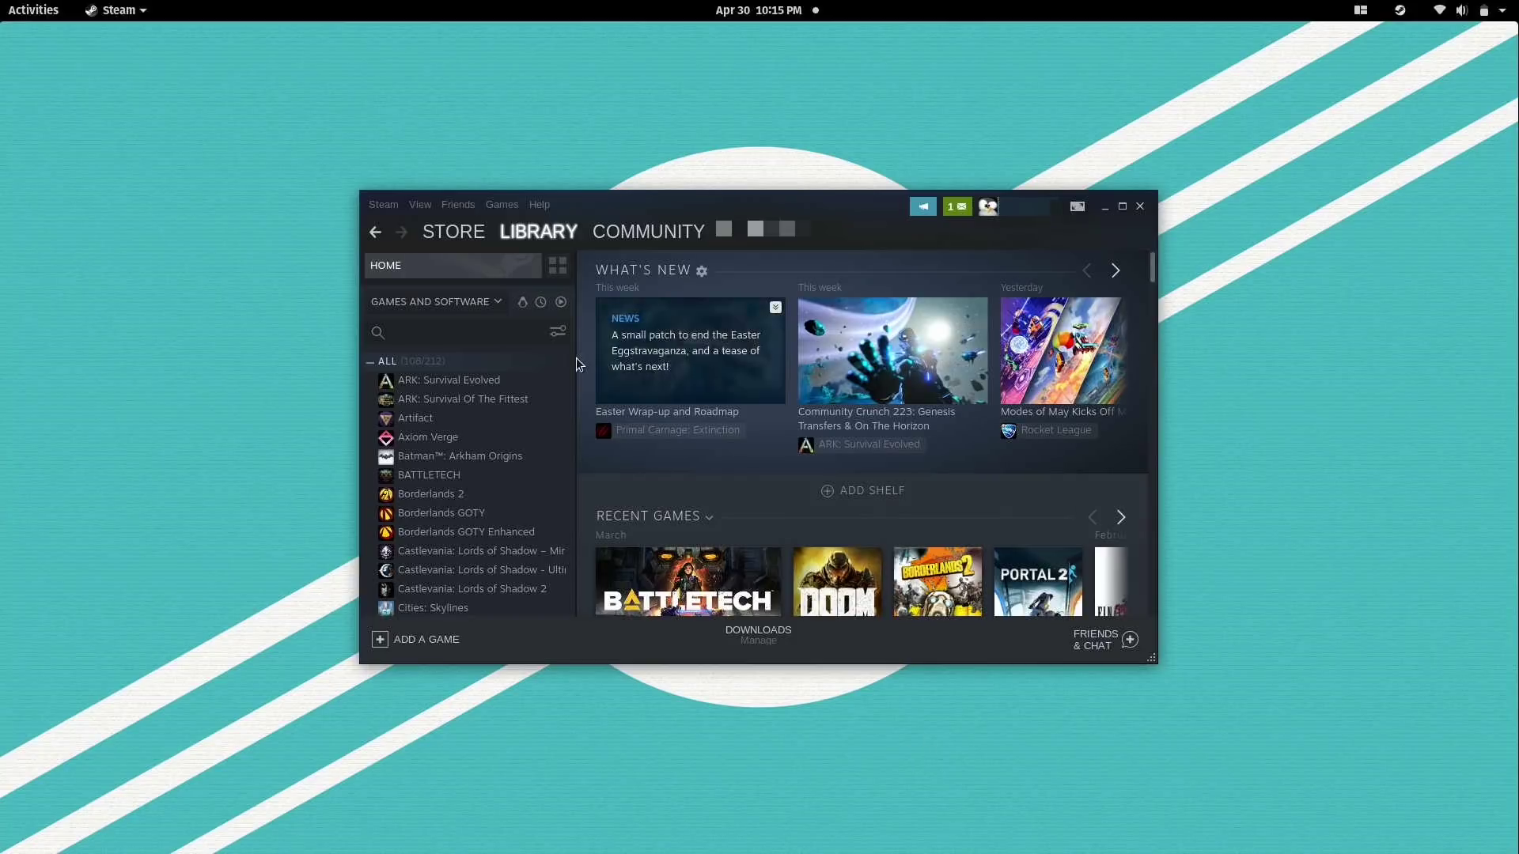
drag(563, 367, 570, 417)
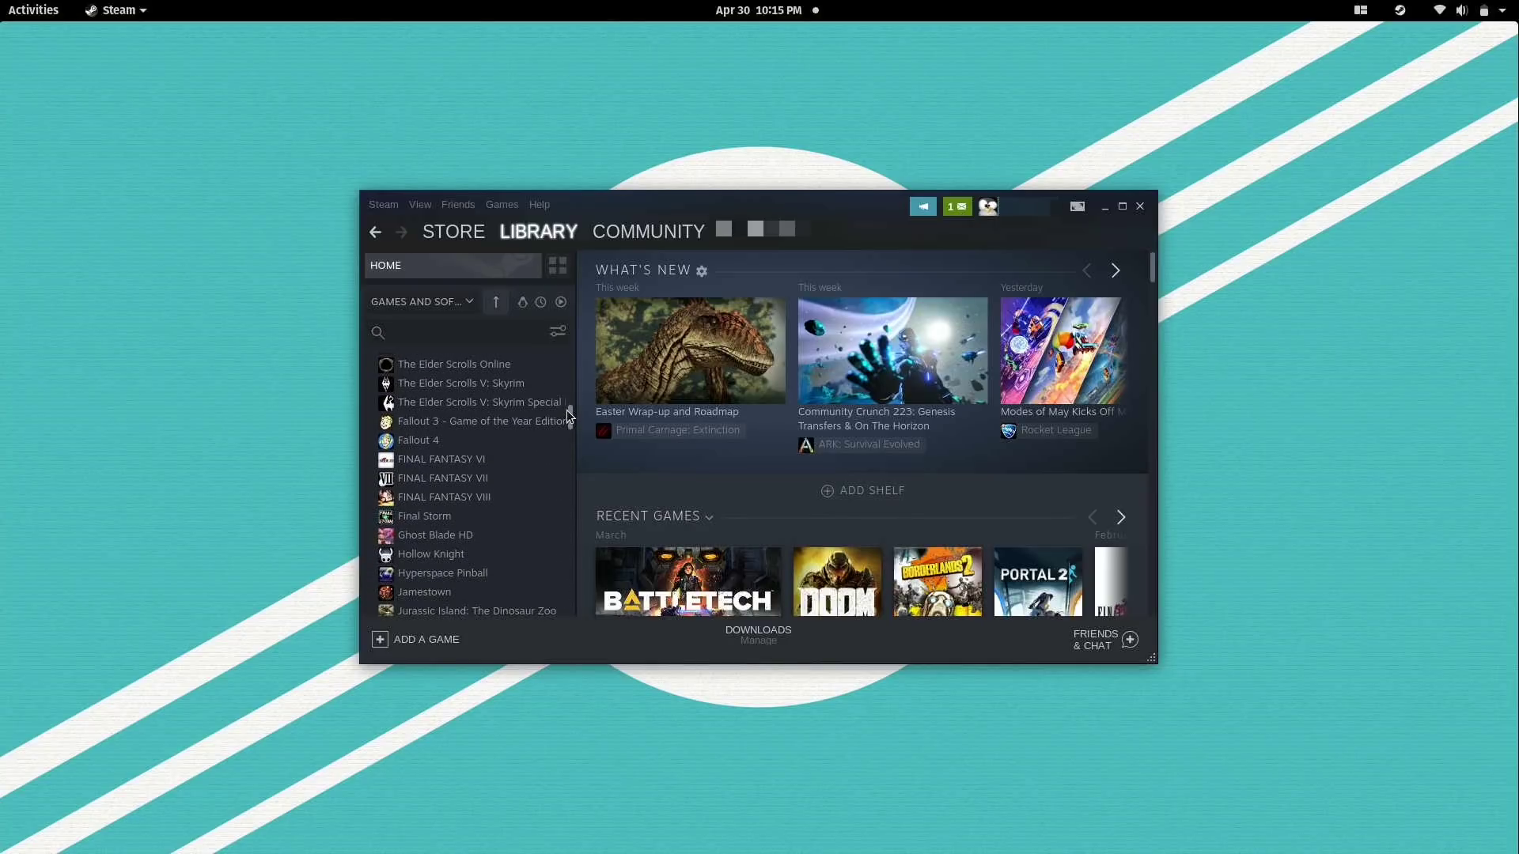
- Install FINAL FANTASY VI from the Steam library to the default location, agree to its EULA, and dismiss the installer window
click(498, 460)
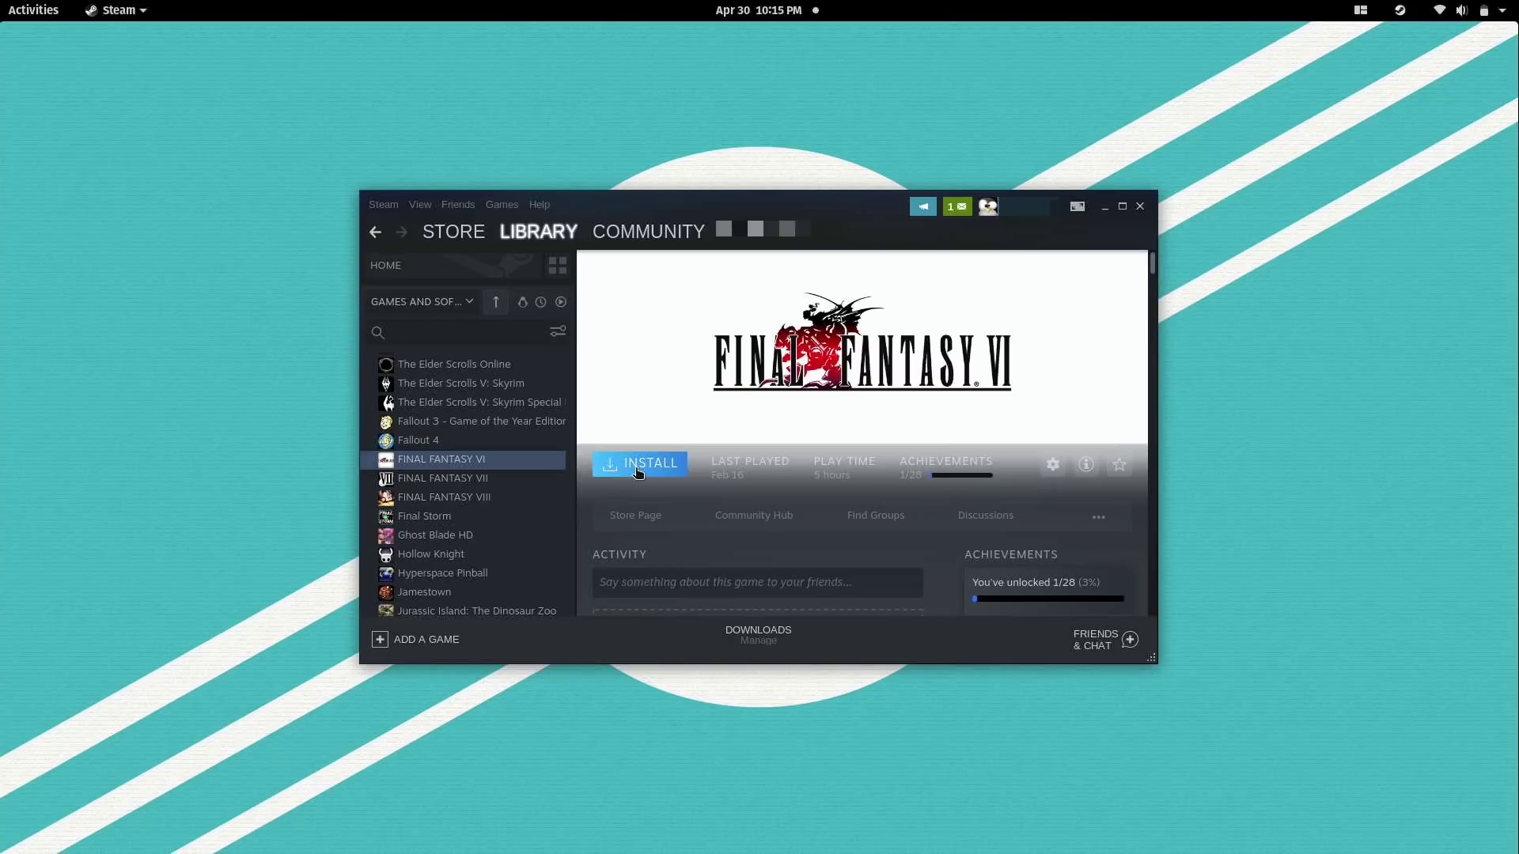
click(637, 468)
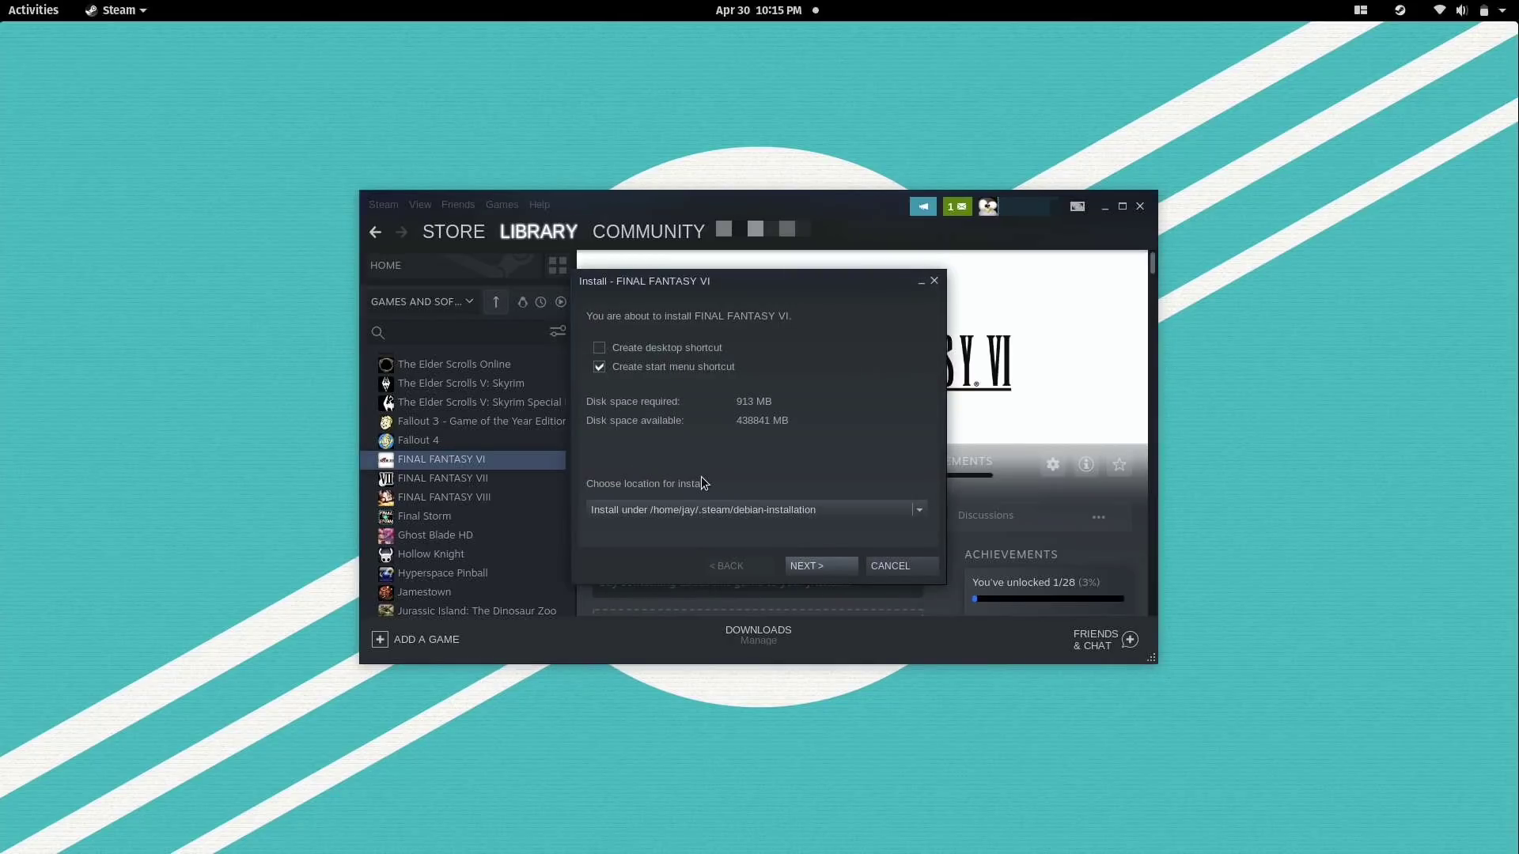
click(824, 564)
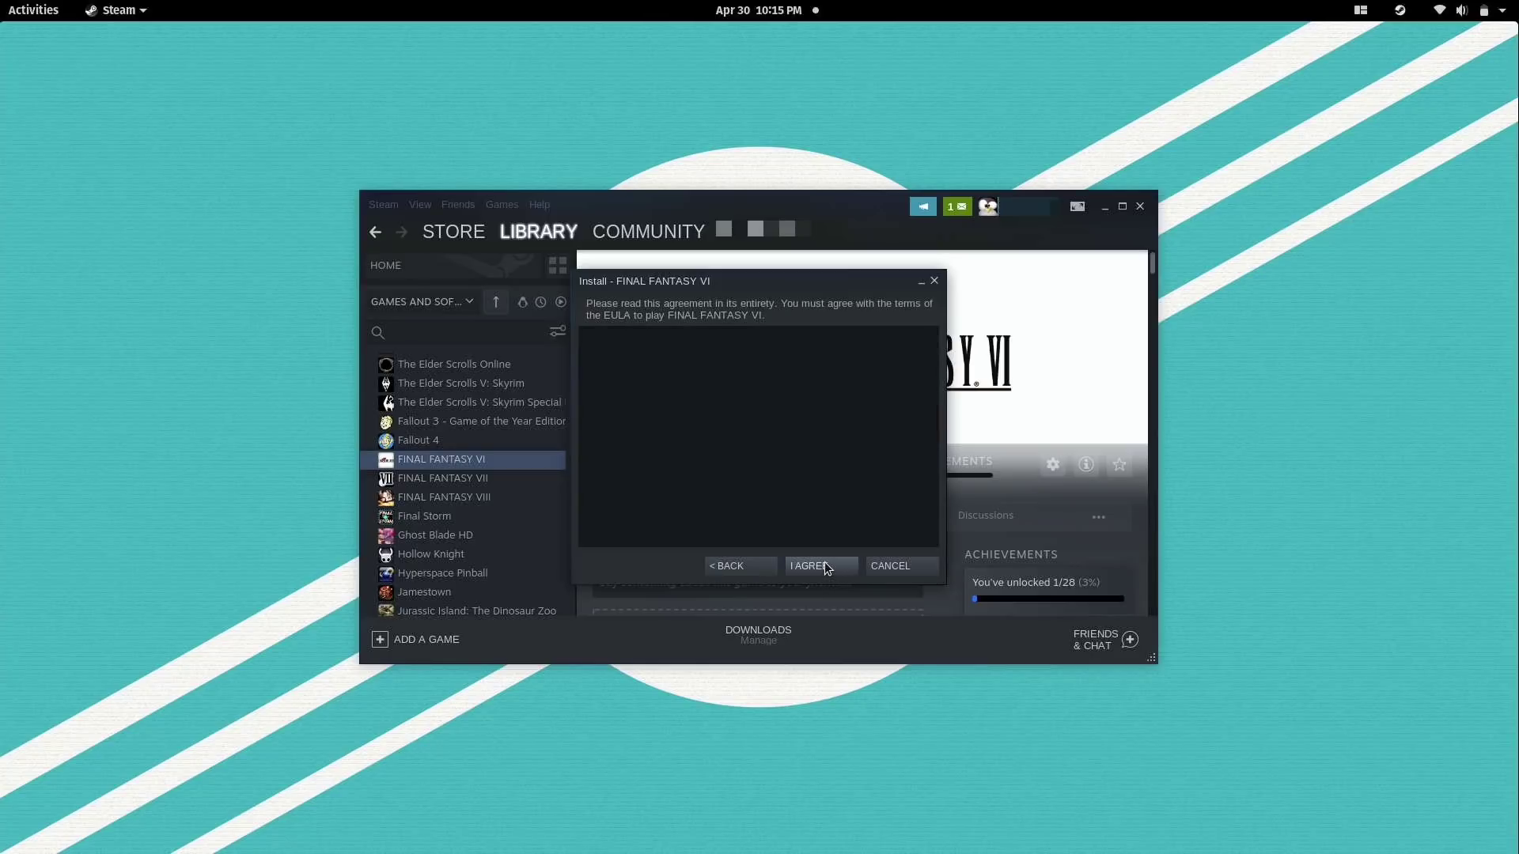
click(825, 564)
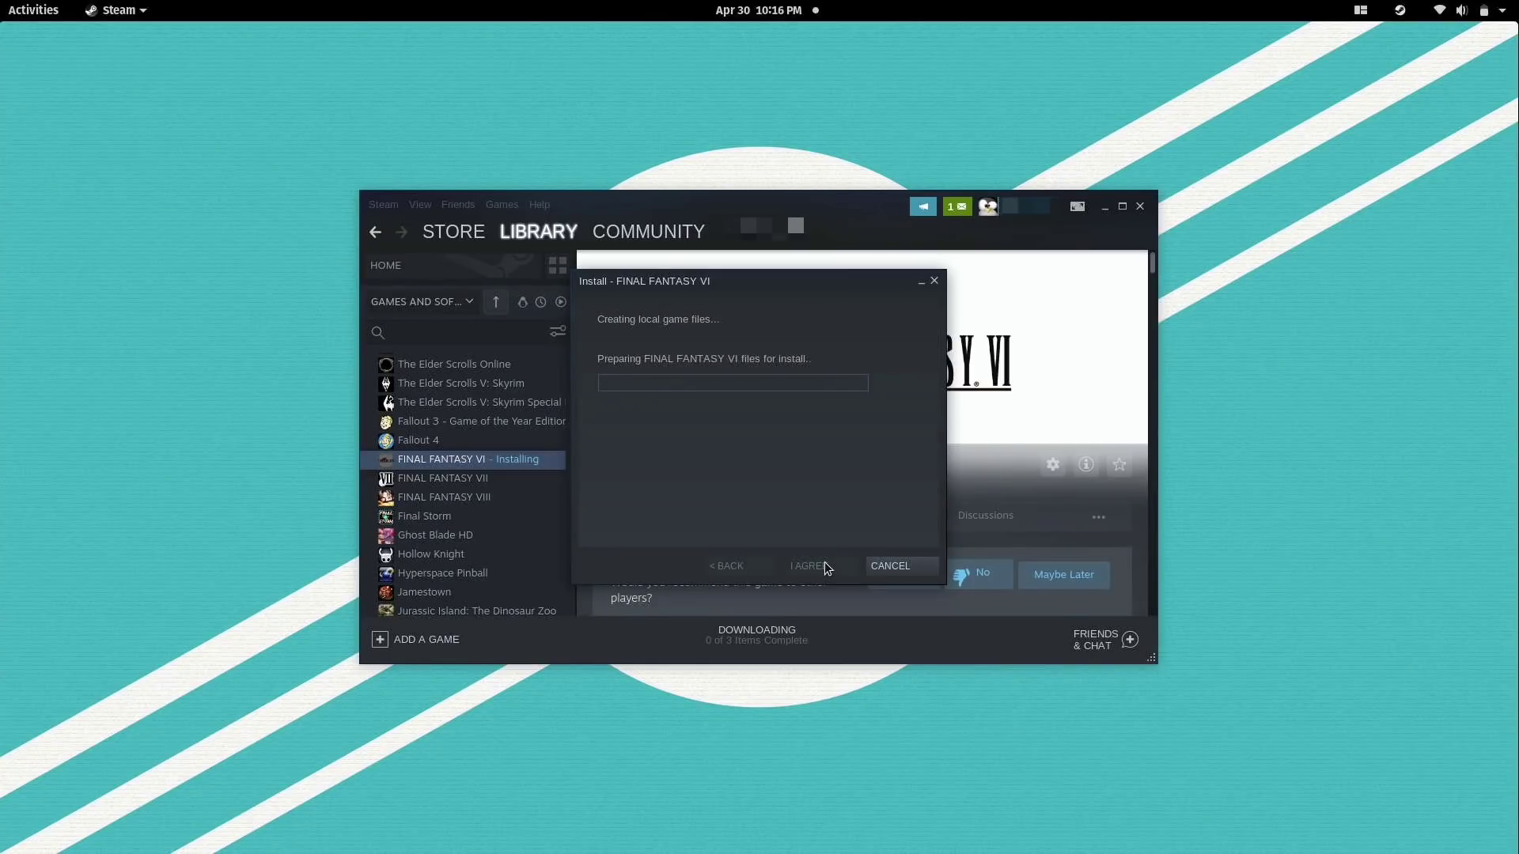
click(882, 566)
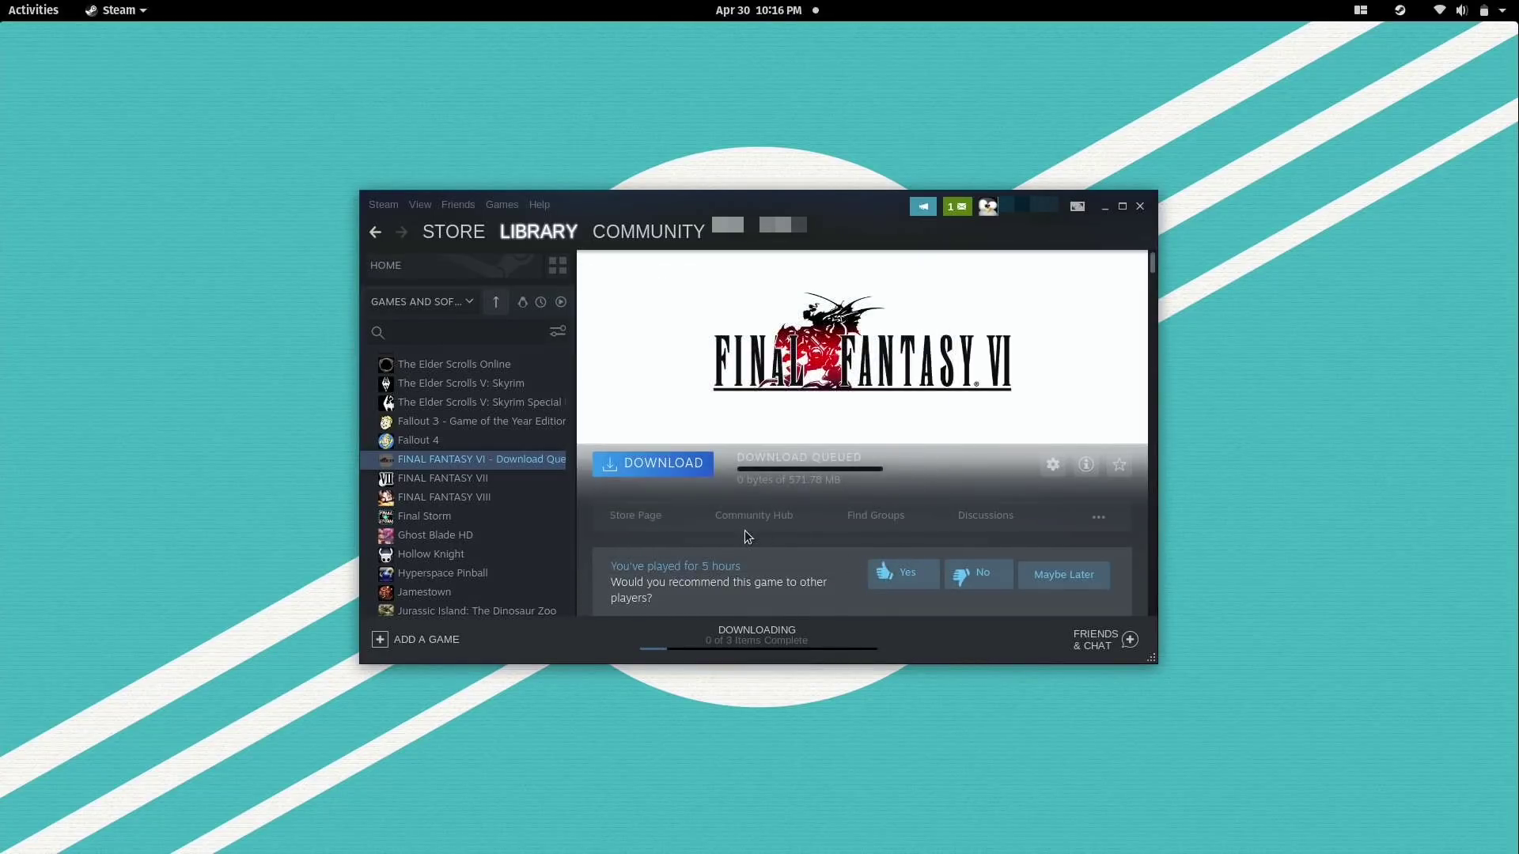
- Switch to the empty workspace, set the desktop background to the blue bubble nebula picture, and close the settings
key(alt+F4)
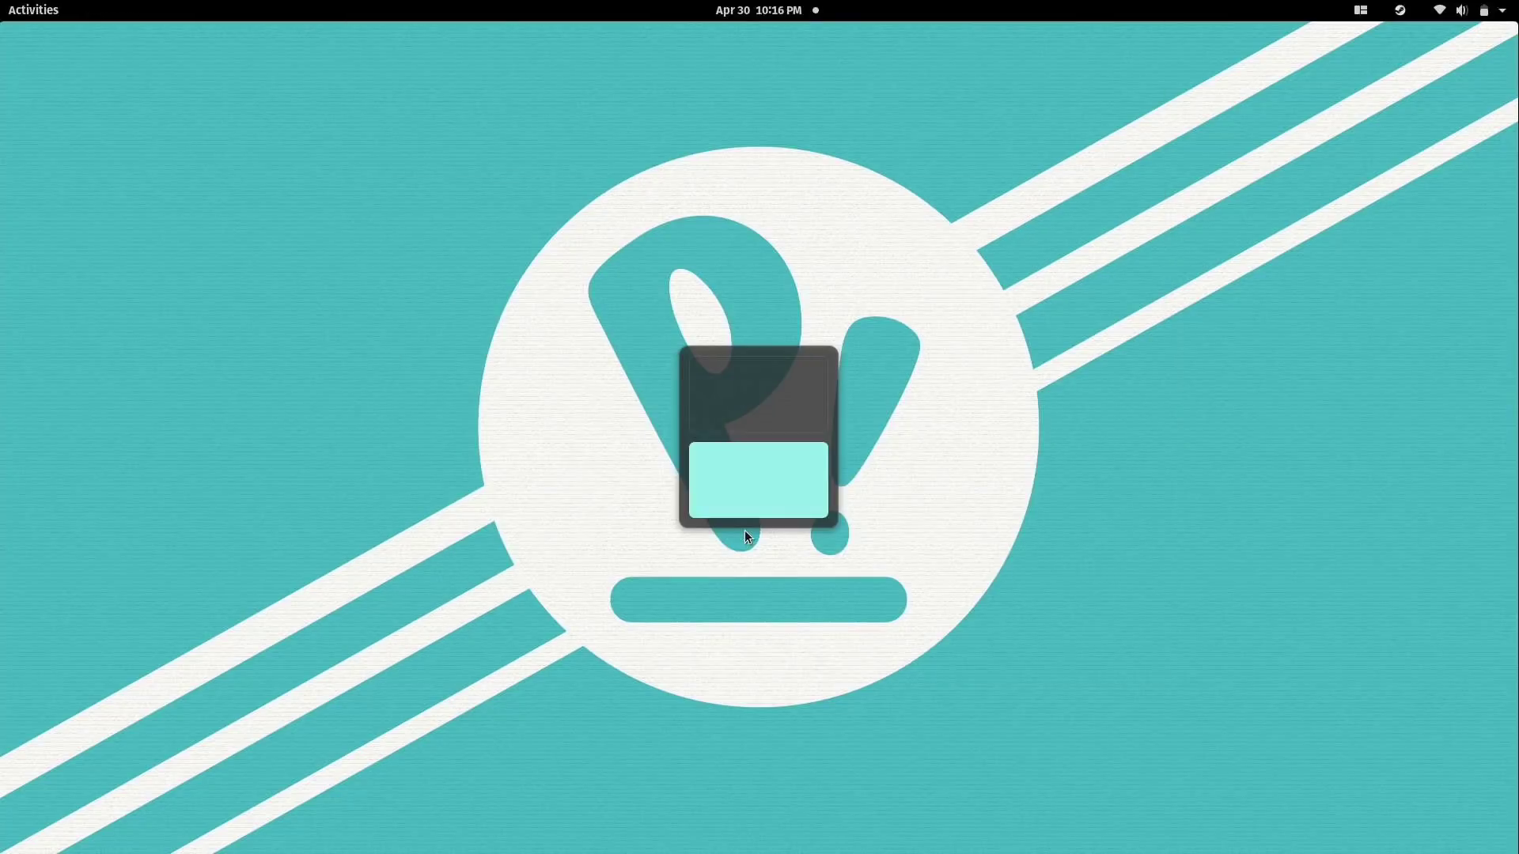
right_click(804, 494)
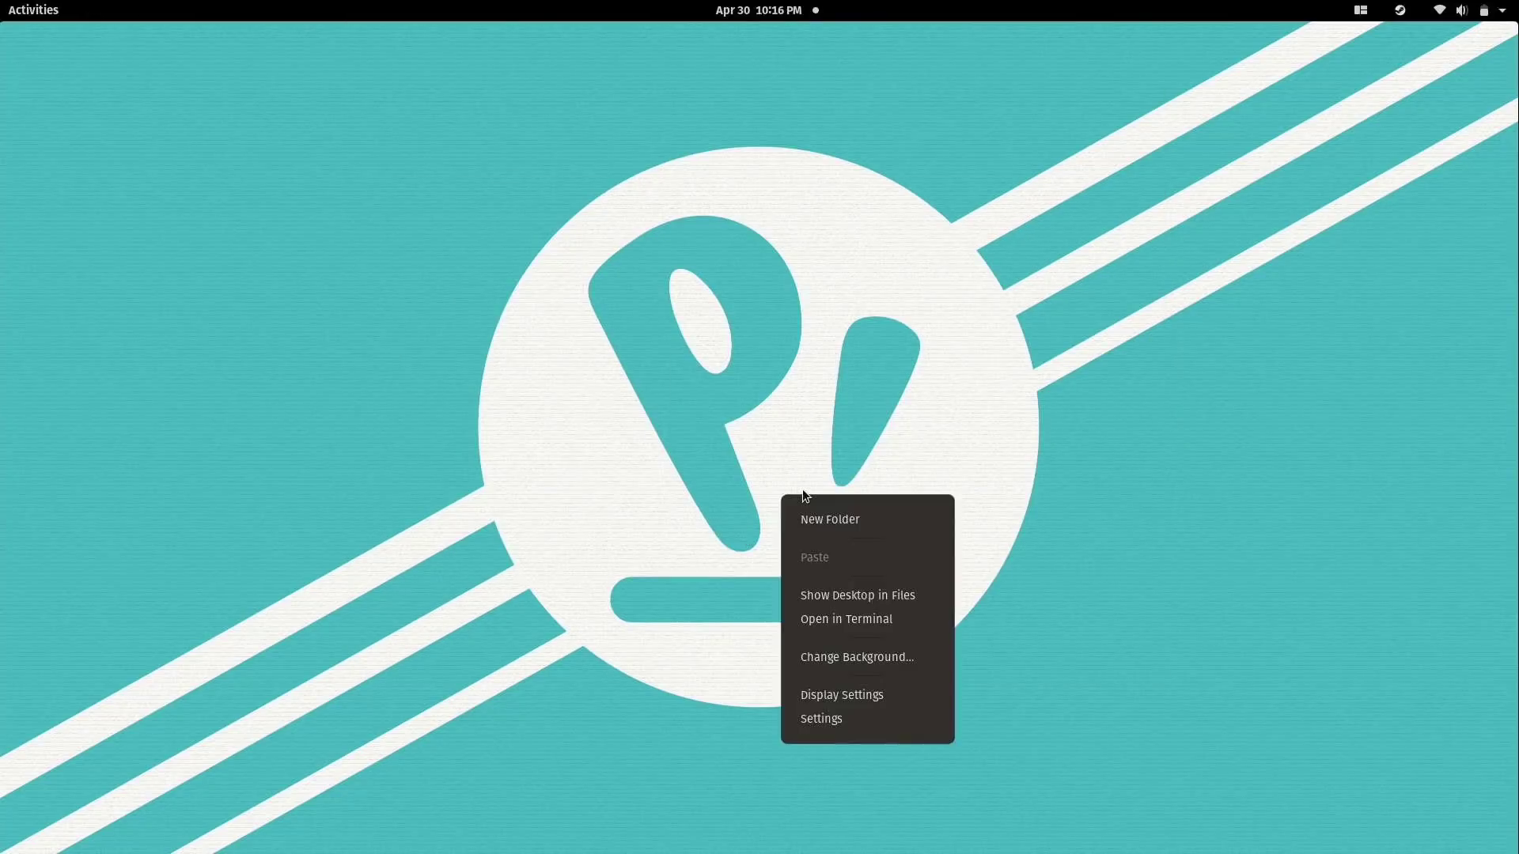
click(873, 660)
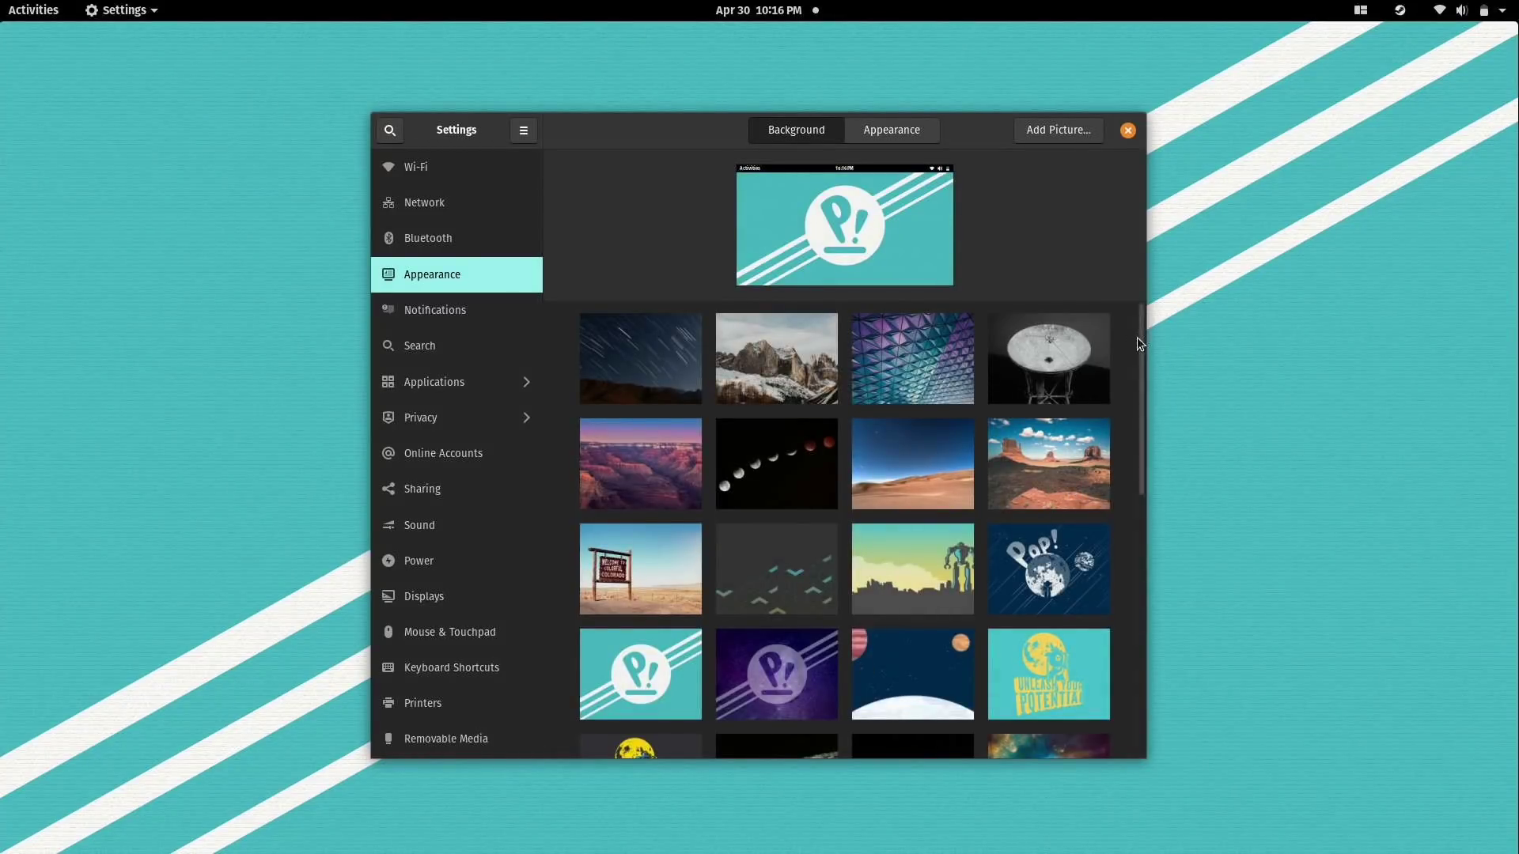
drag(1140, 337, 1123, 487)
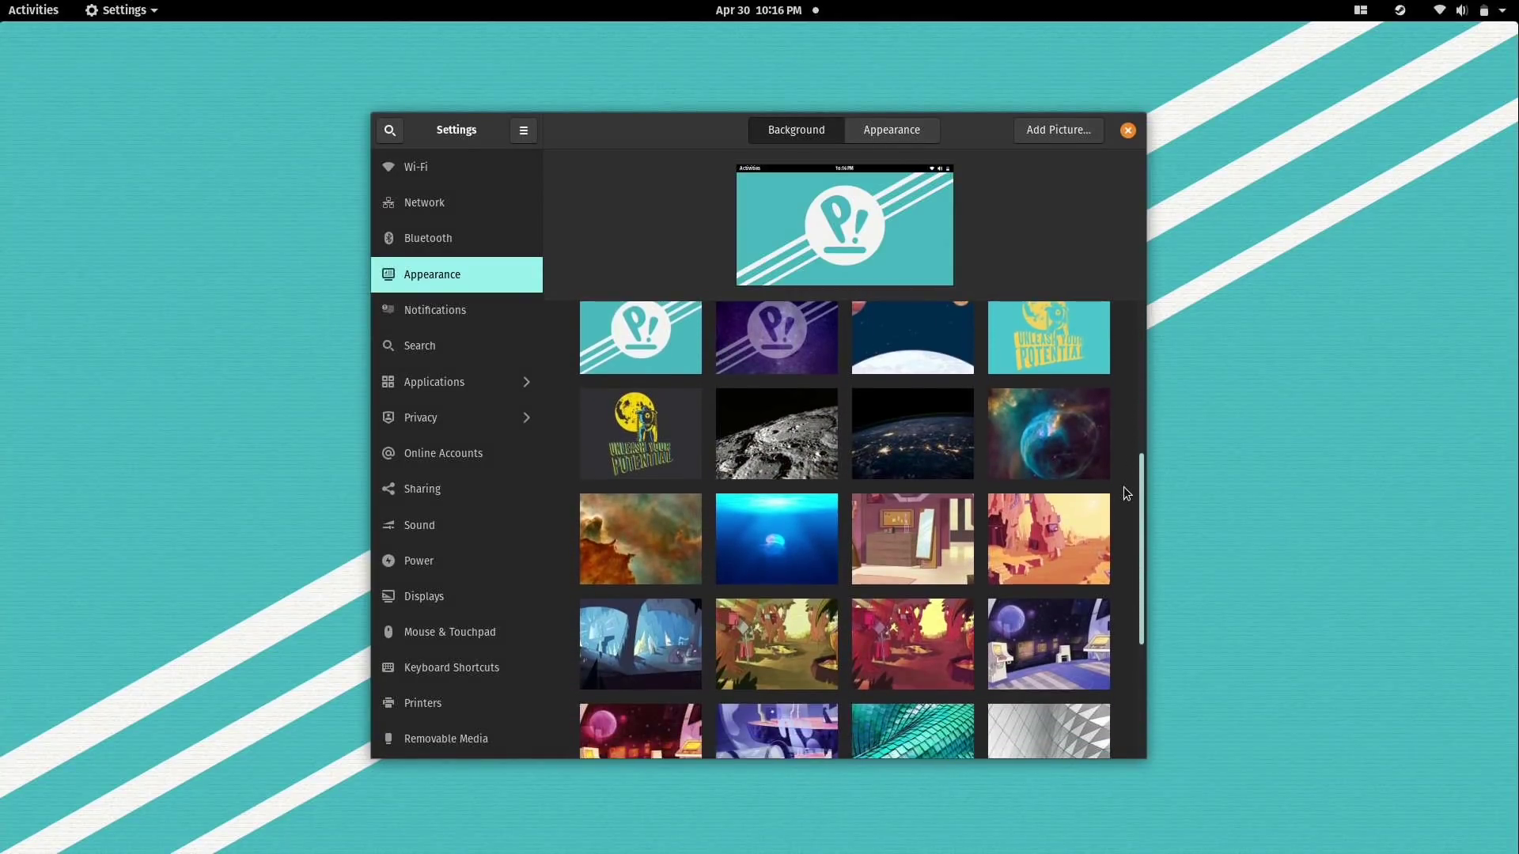
click(1036, 462)
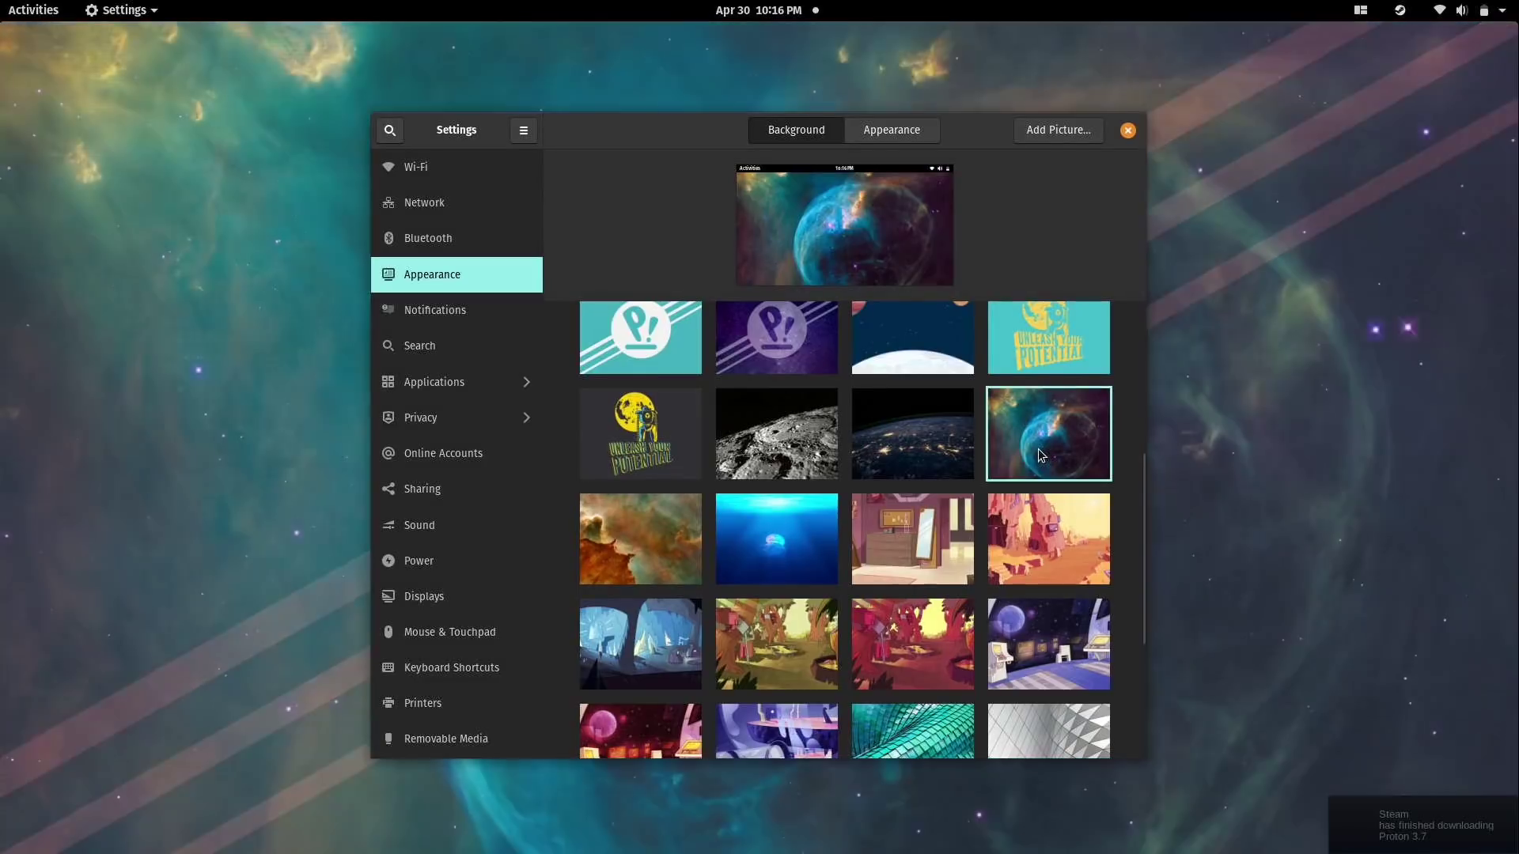
click(1128, 130)
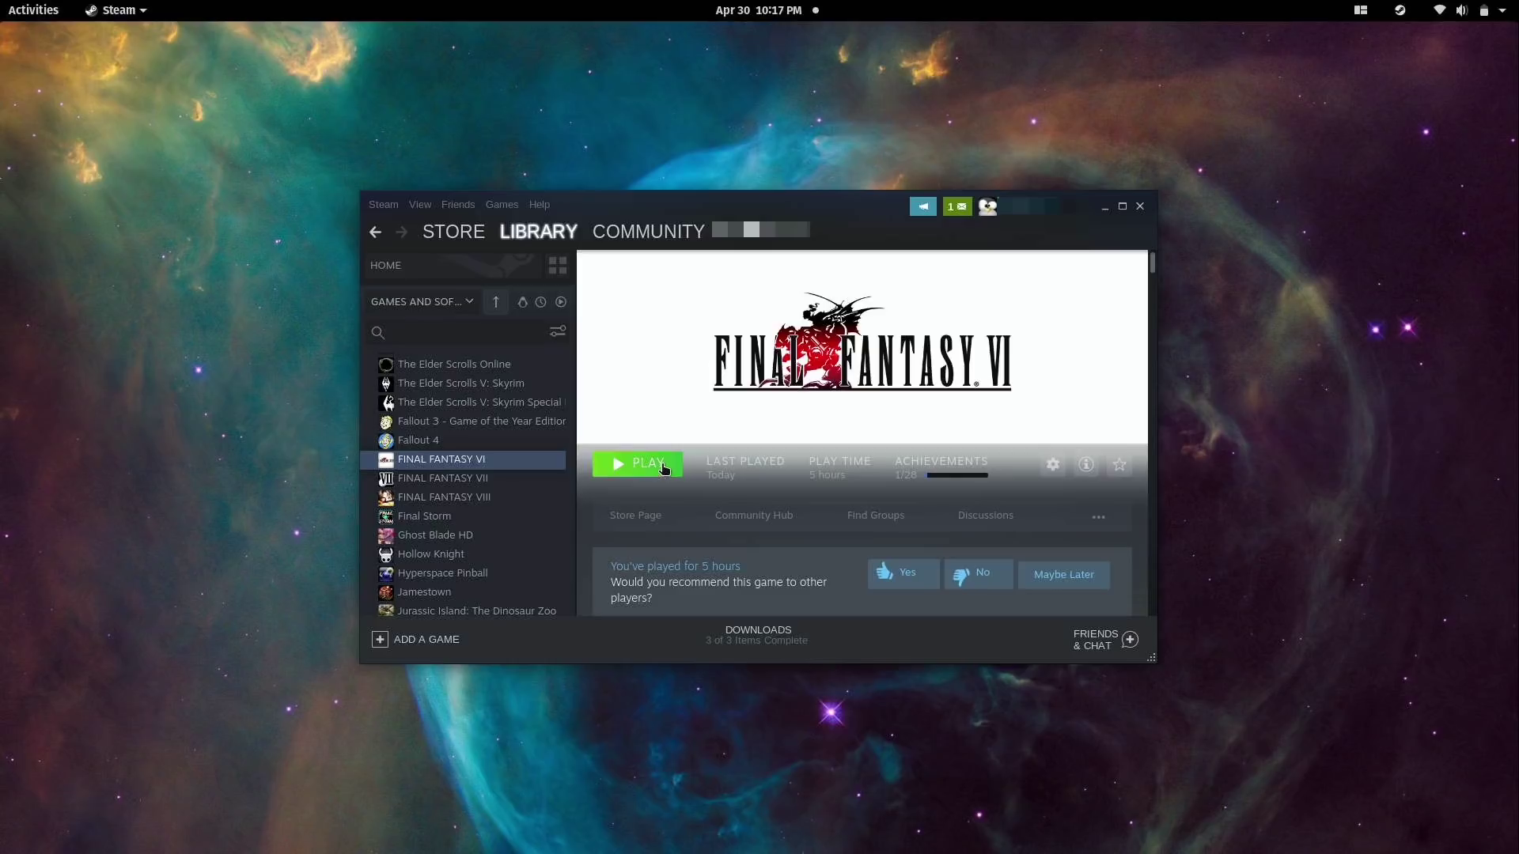
- Launch FINAL FANTASY VI from the Steam library and load the saved game in File 1
click(663, 468)
click(729, 477)
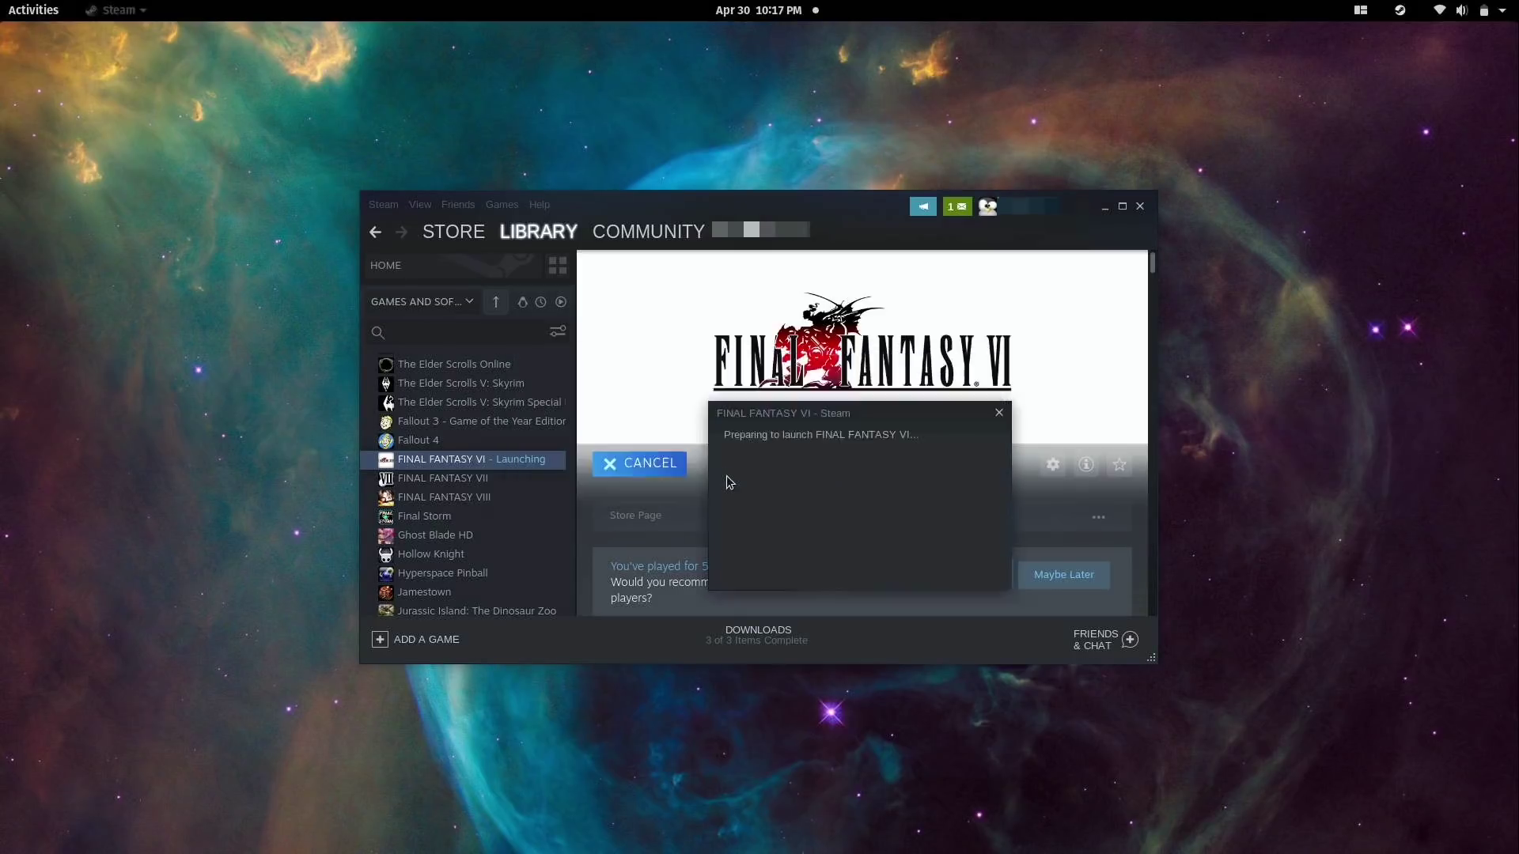
click(772, 480)
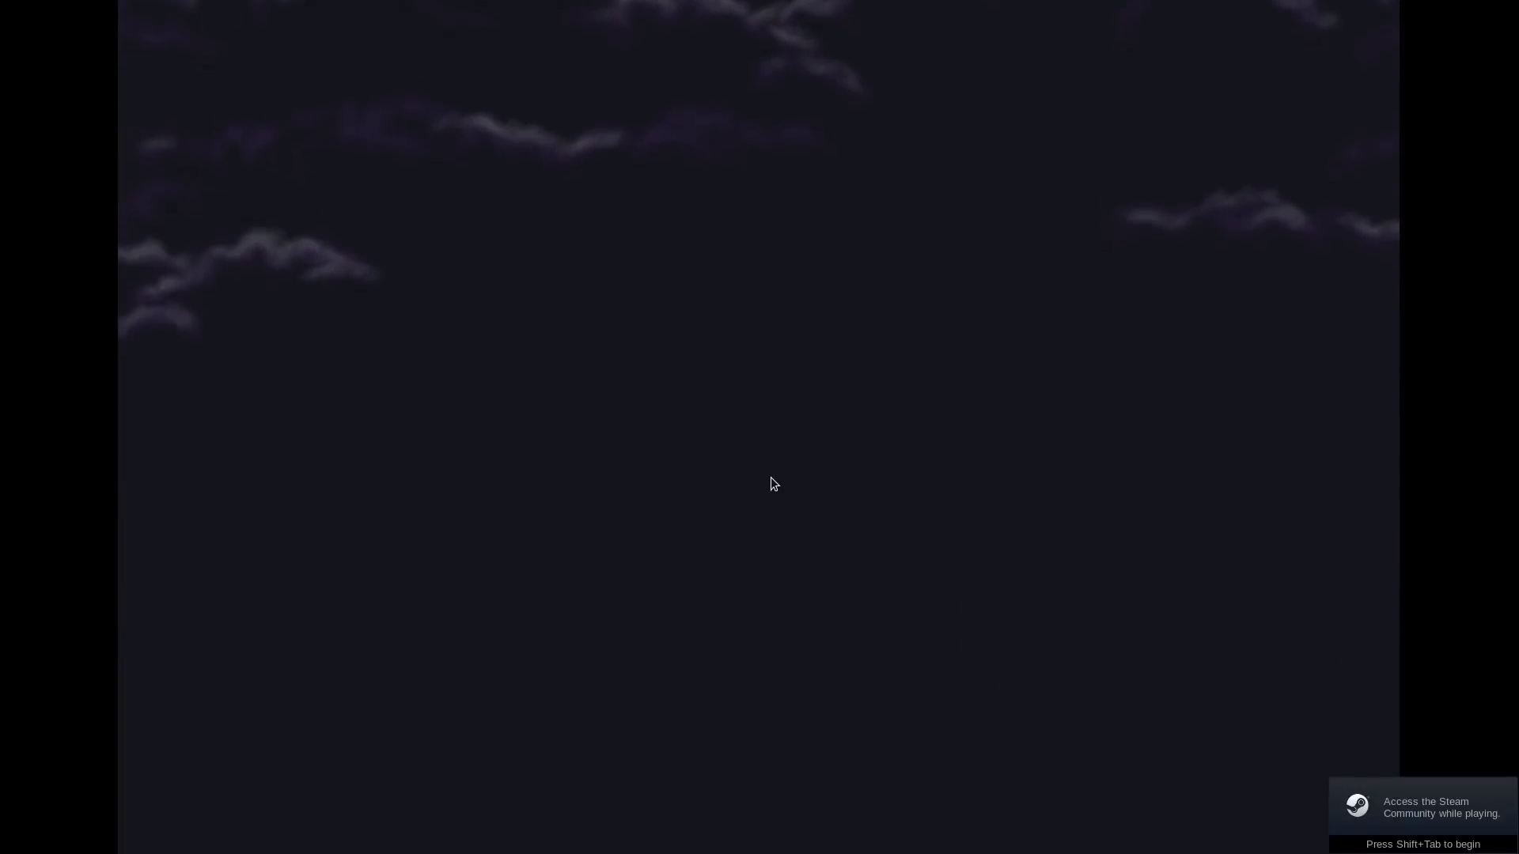
key(Down)
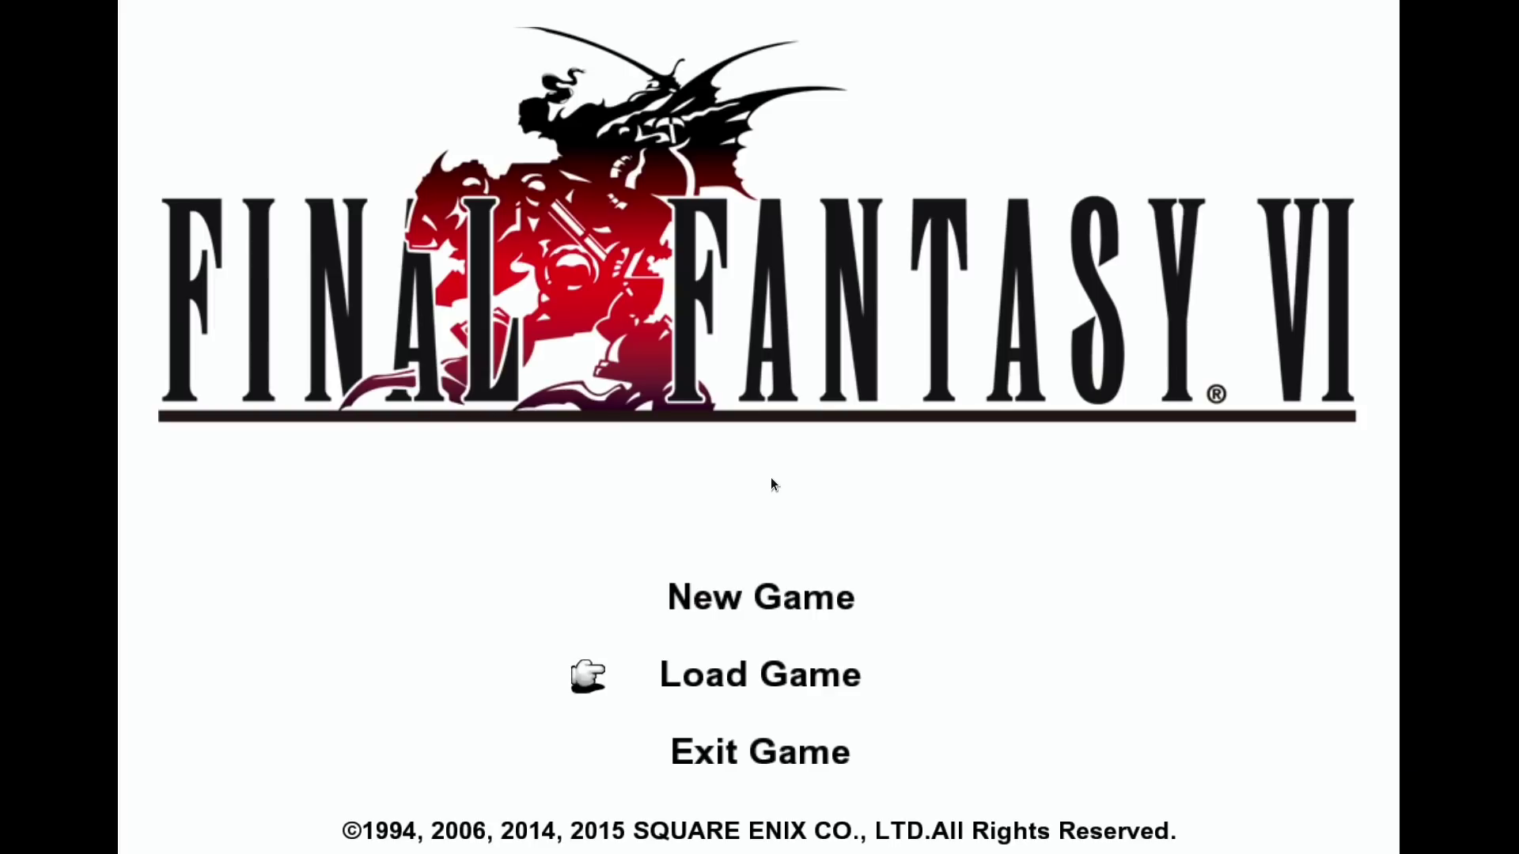
key(Return)
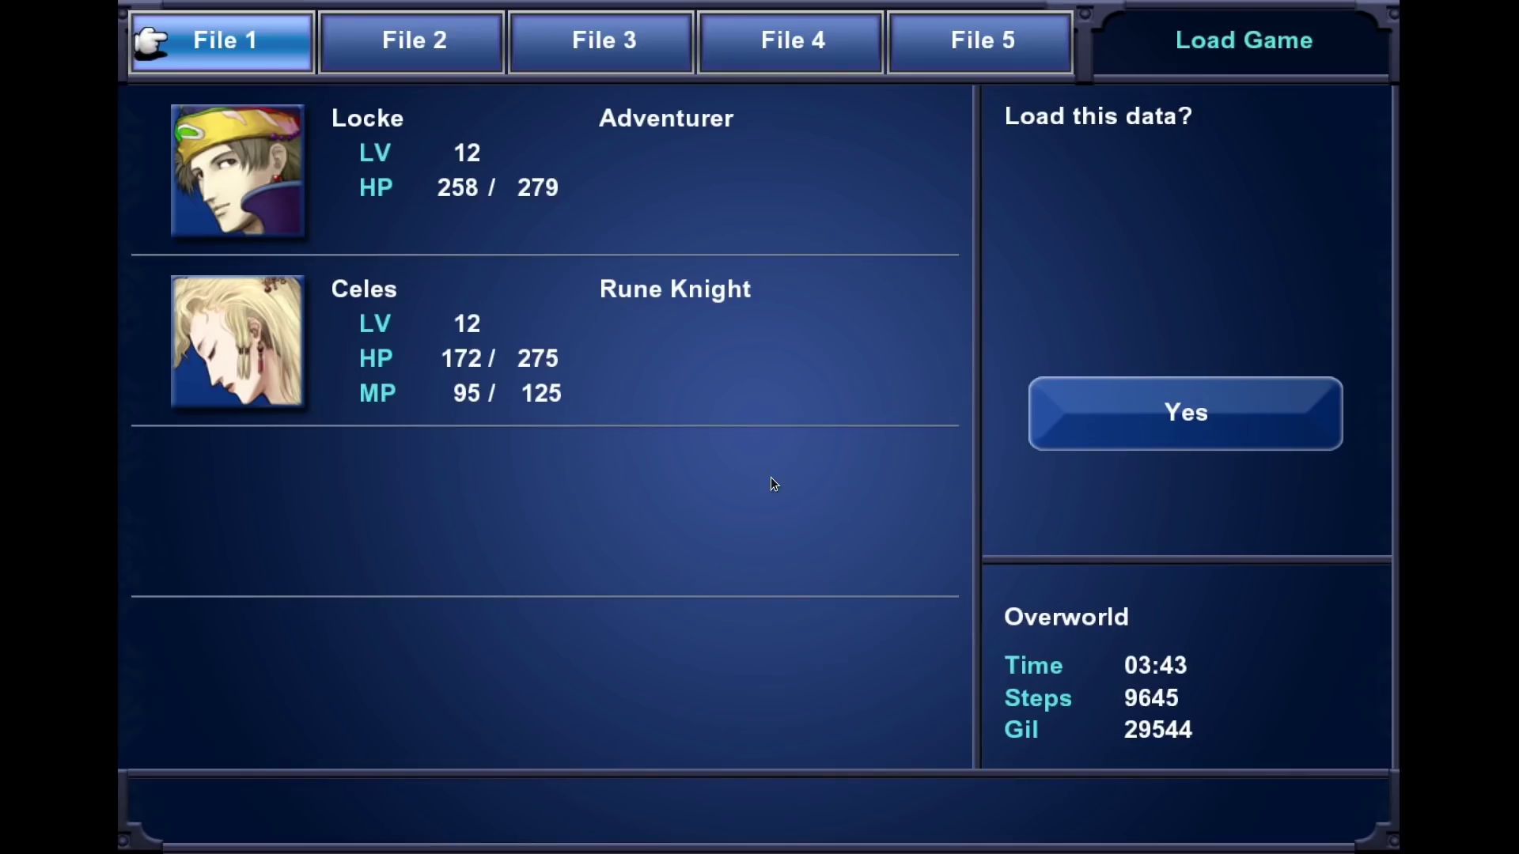
key(Return)
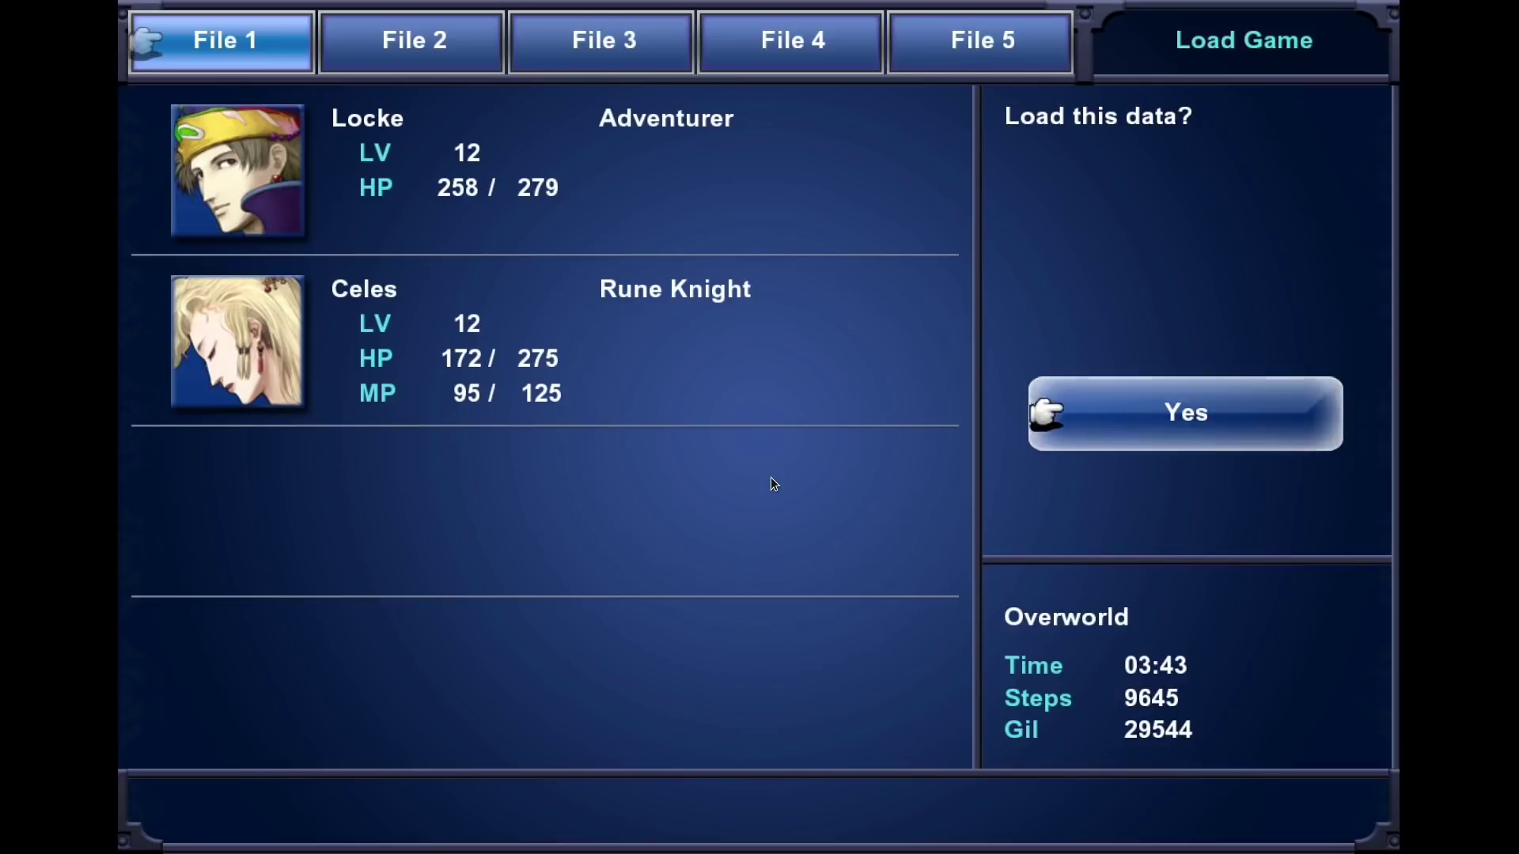
key(Return)
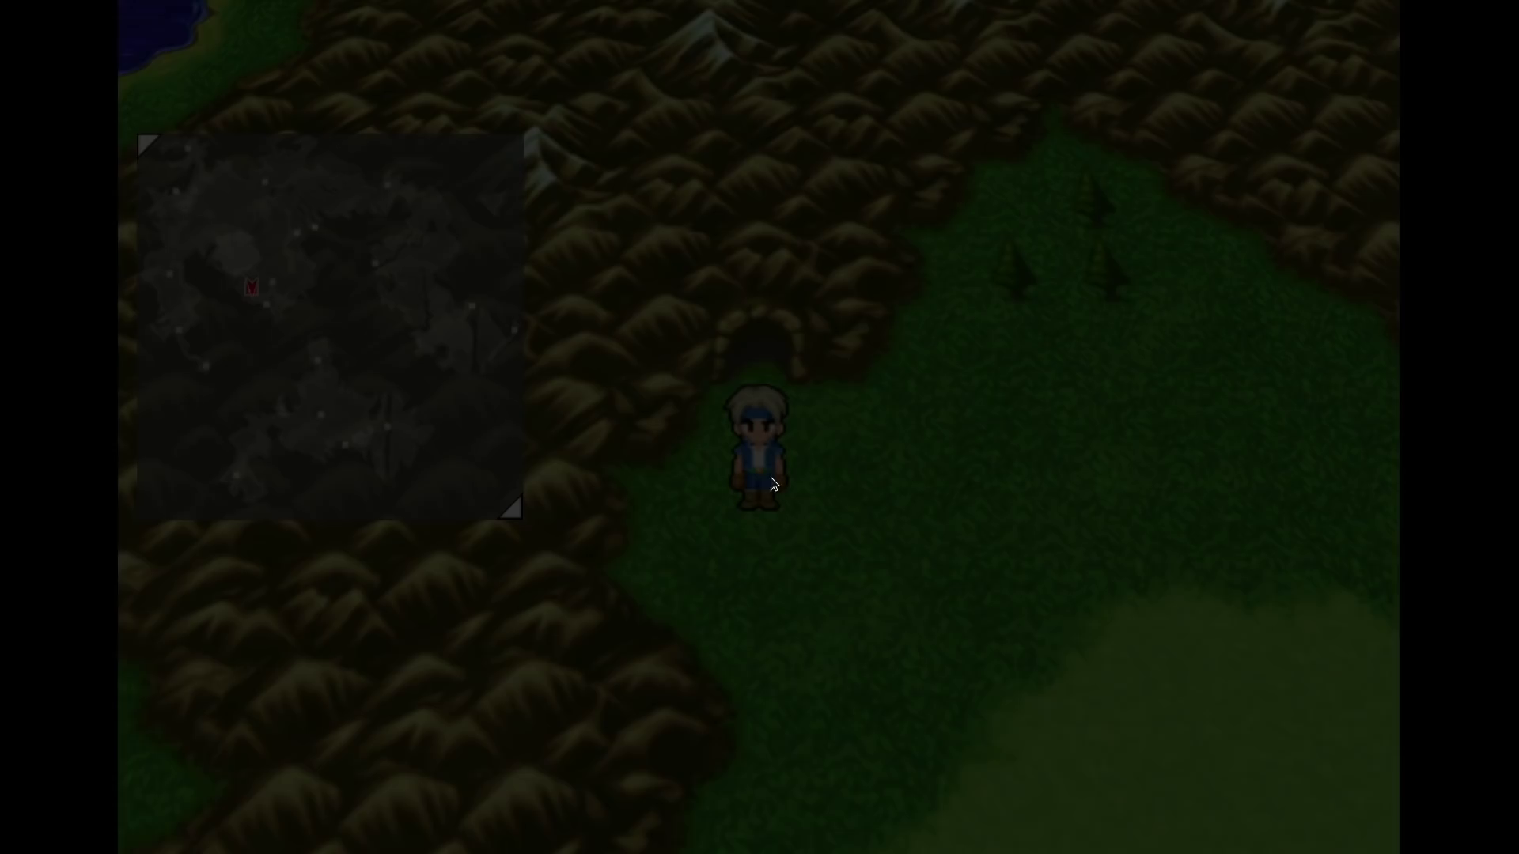
key(Right)
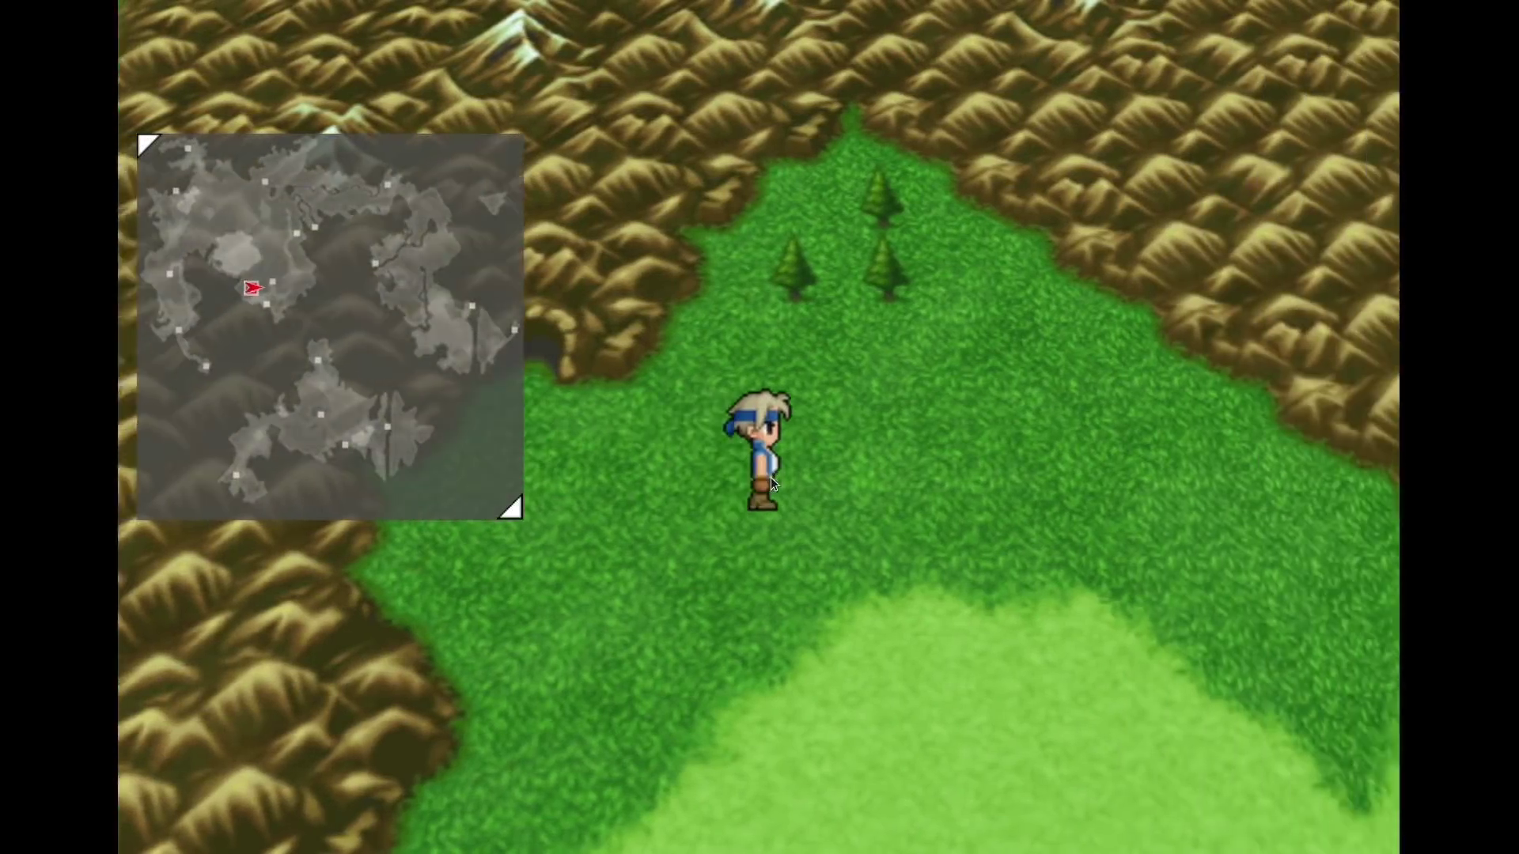
key(Down)
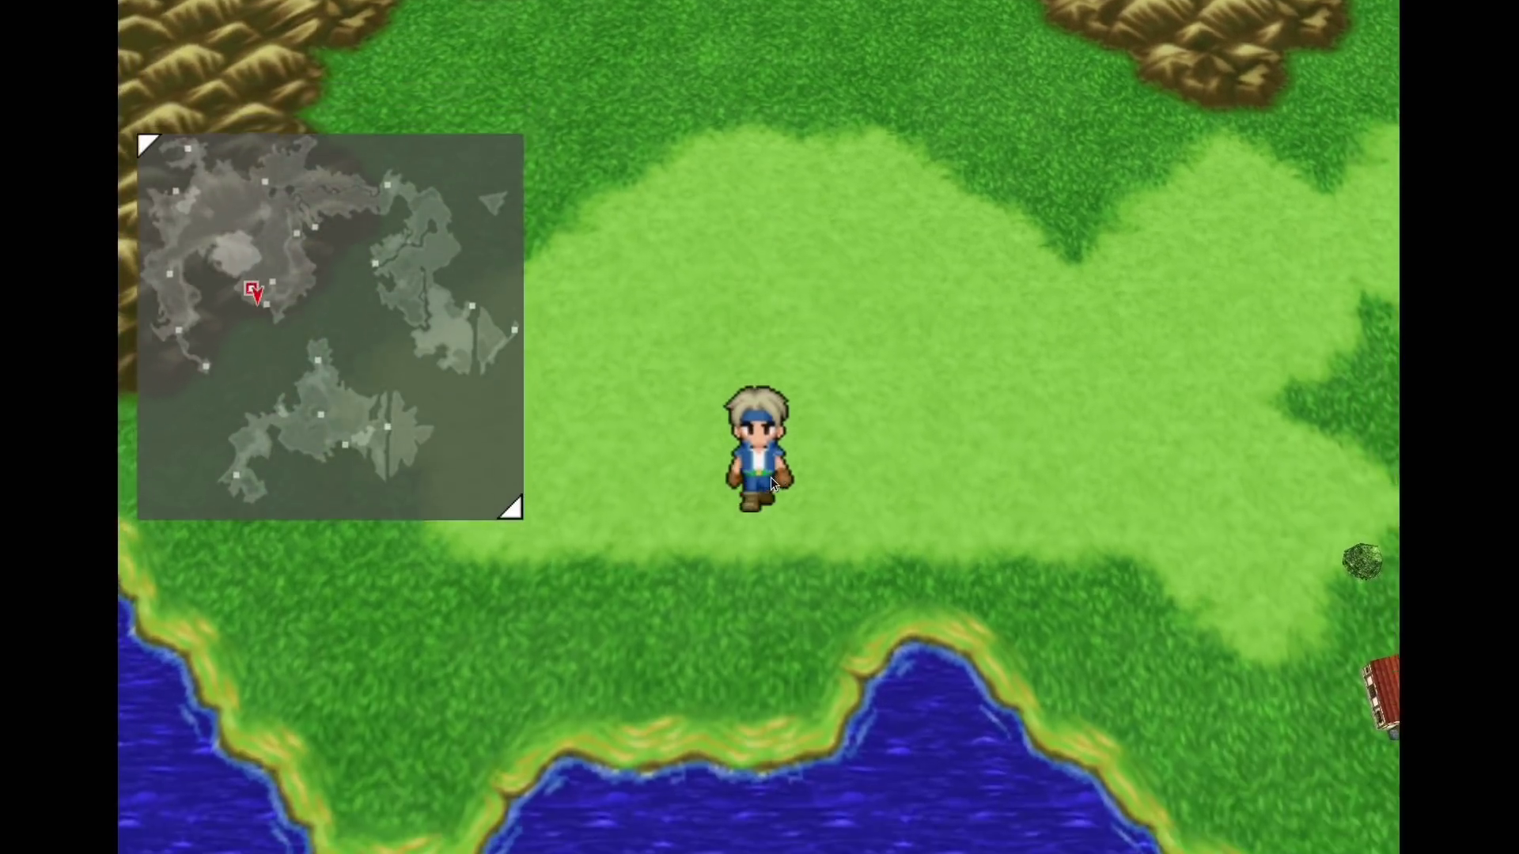
key(Up)
key(Right)
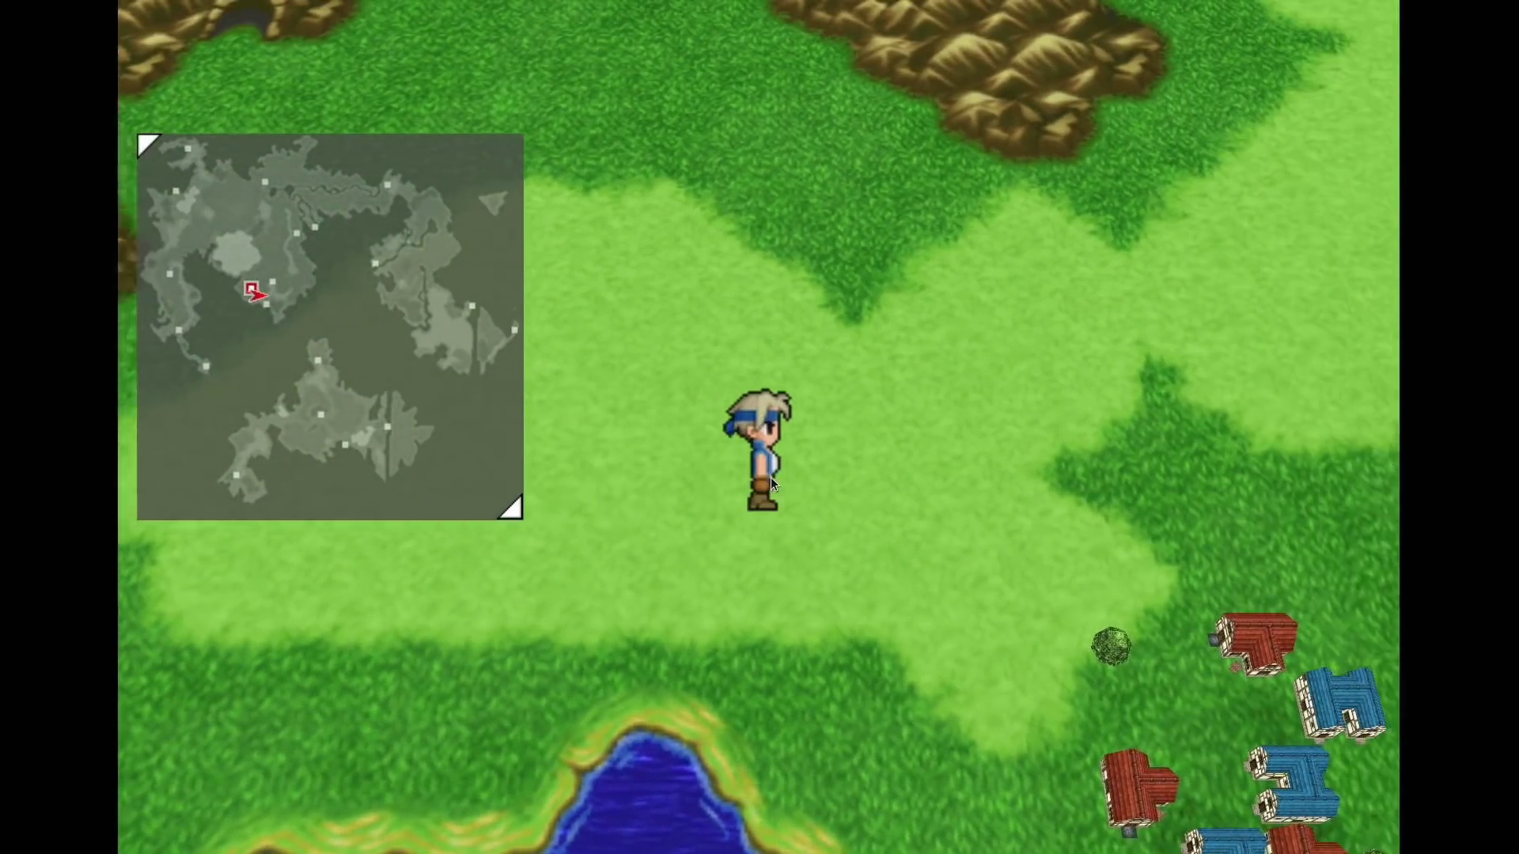
key(Up)
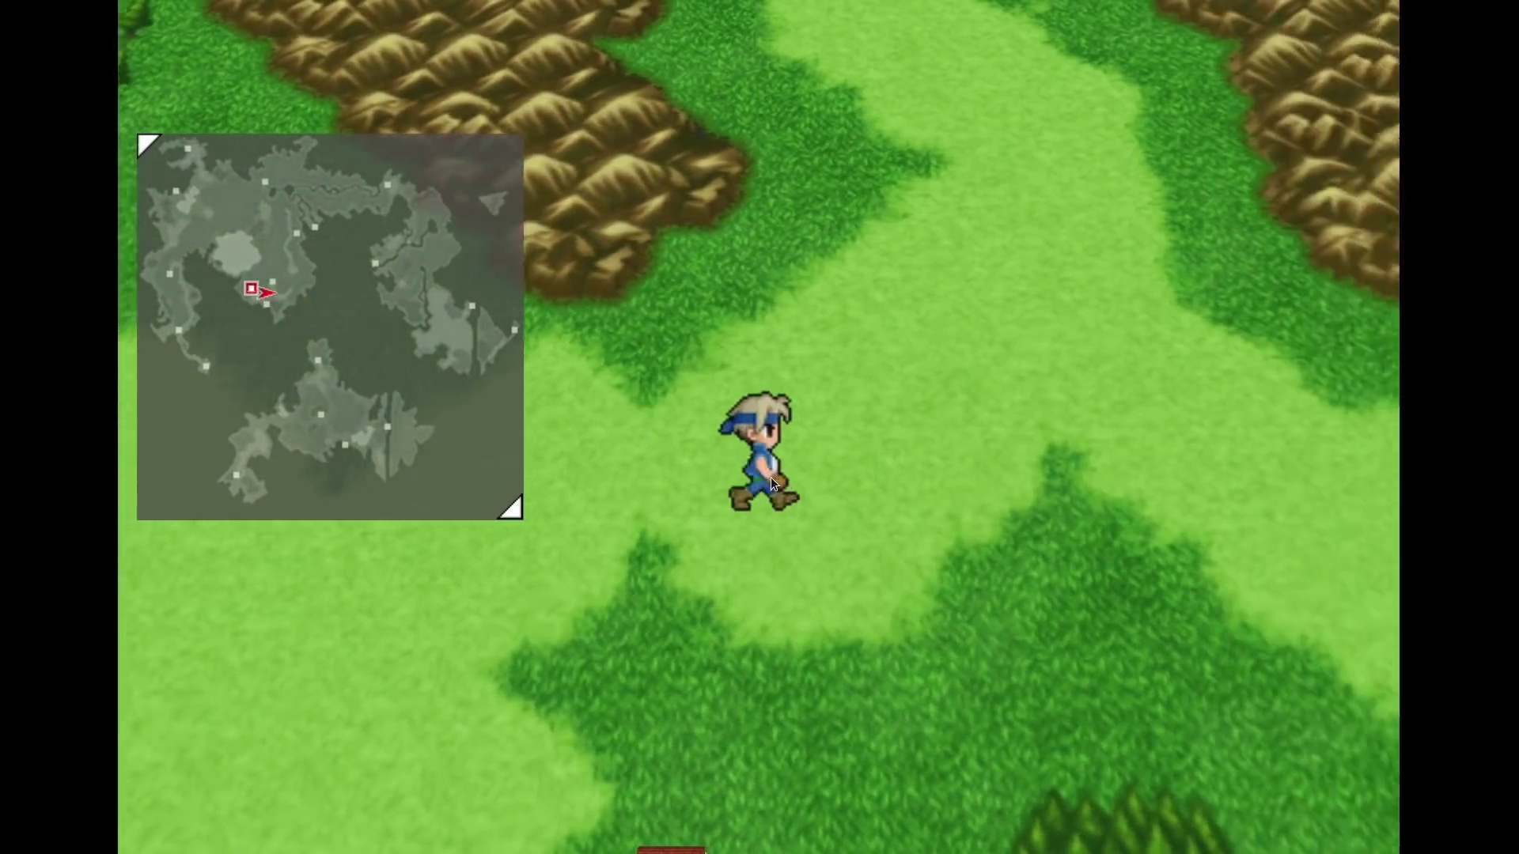
key(Up)
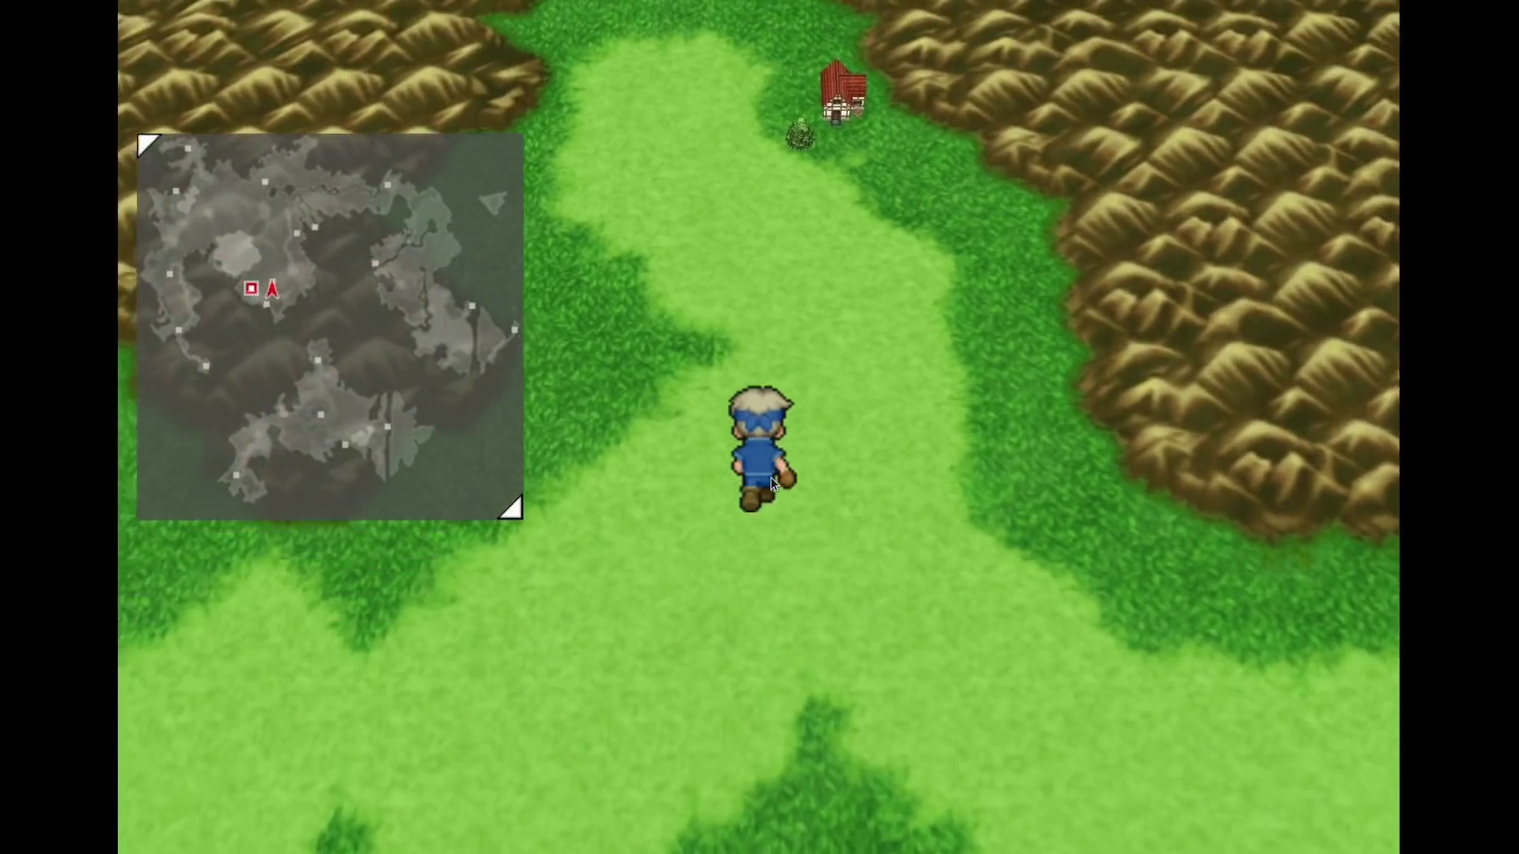
key(Down)
key(Down)
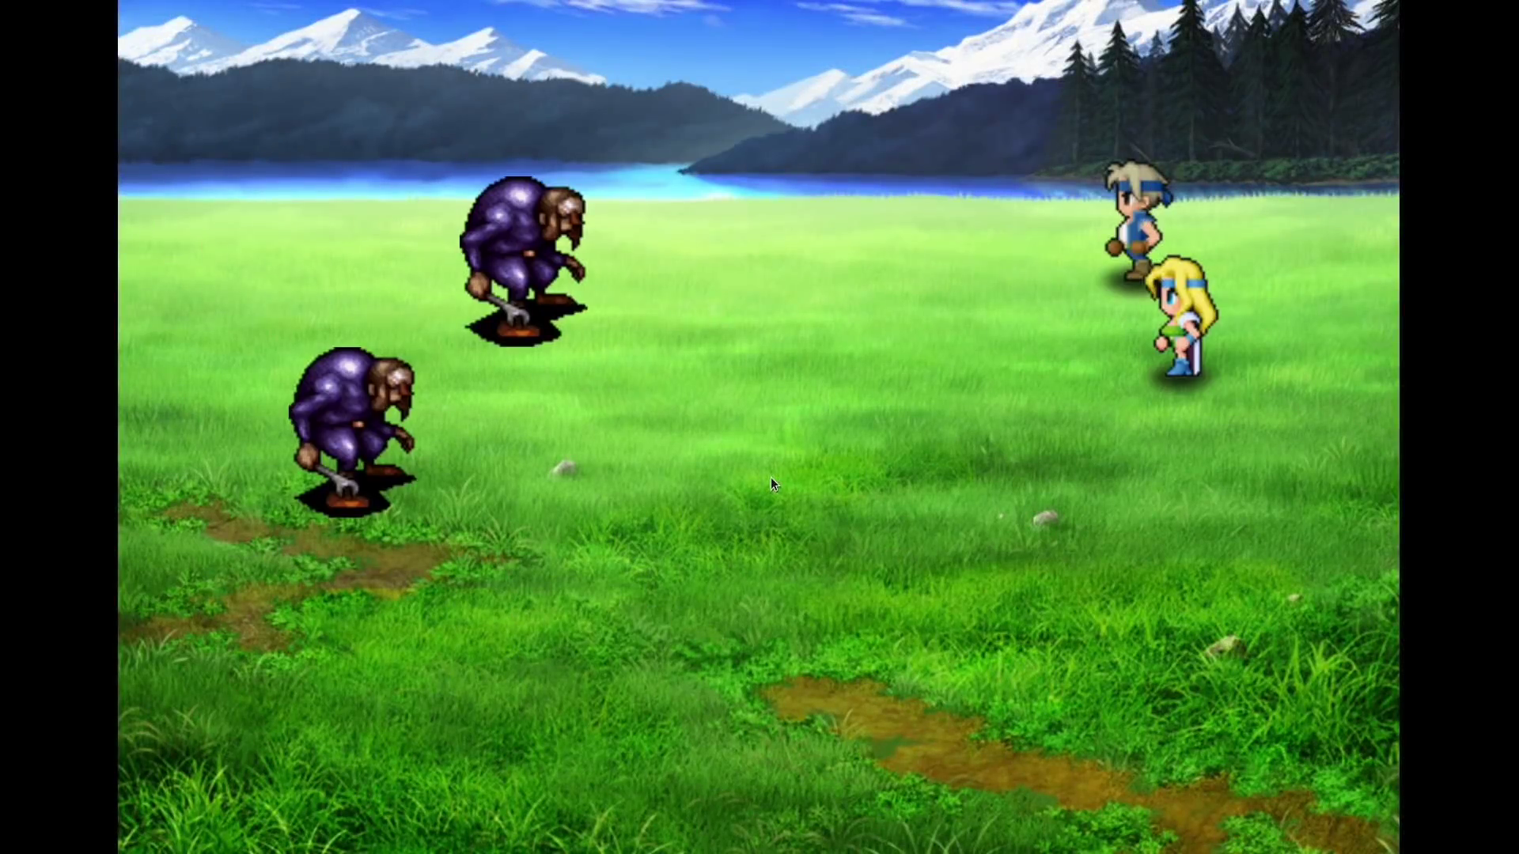
- Fight the two Unseelie enemies until the battle ends and the overworld returns
key(Return)
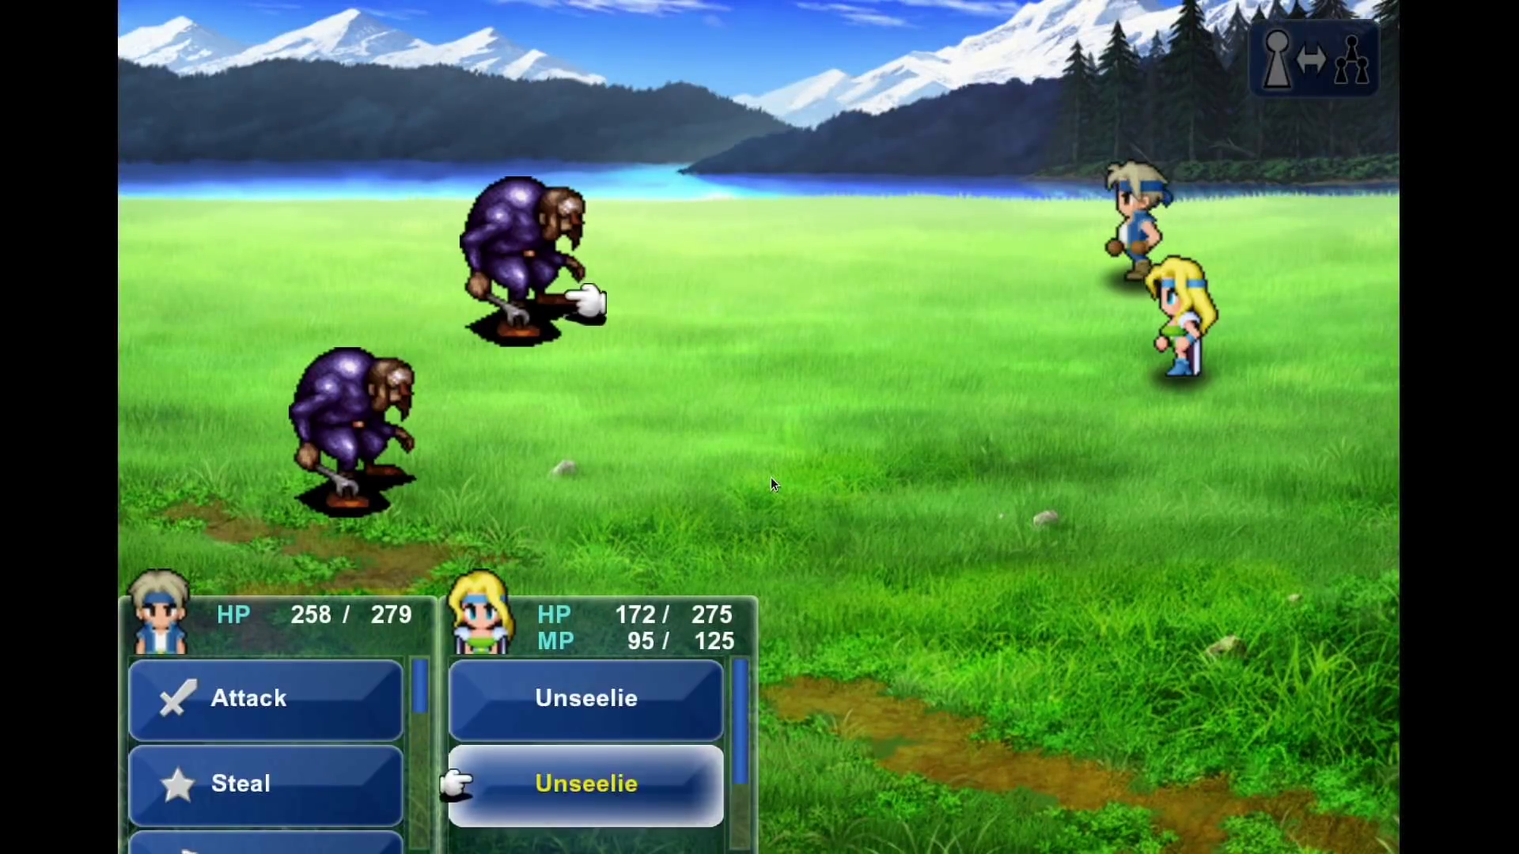
key(Return)
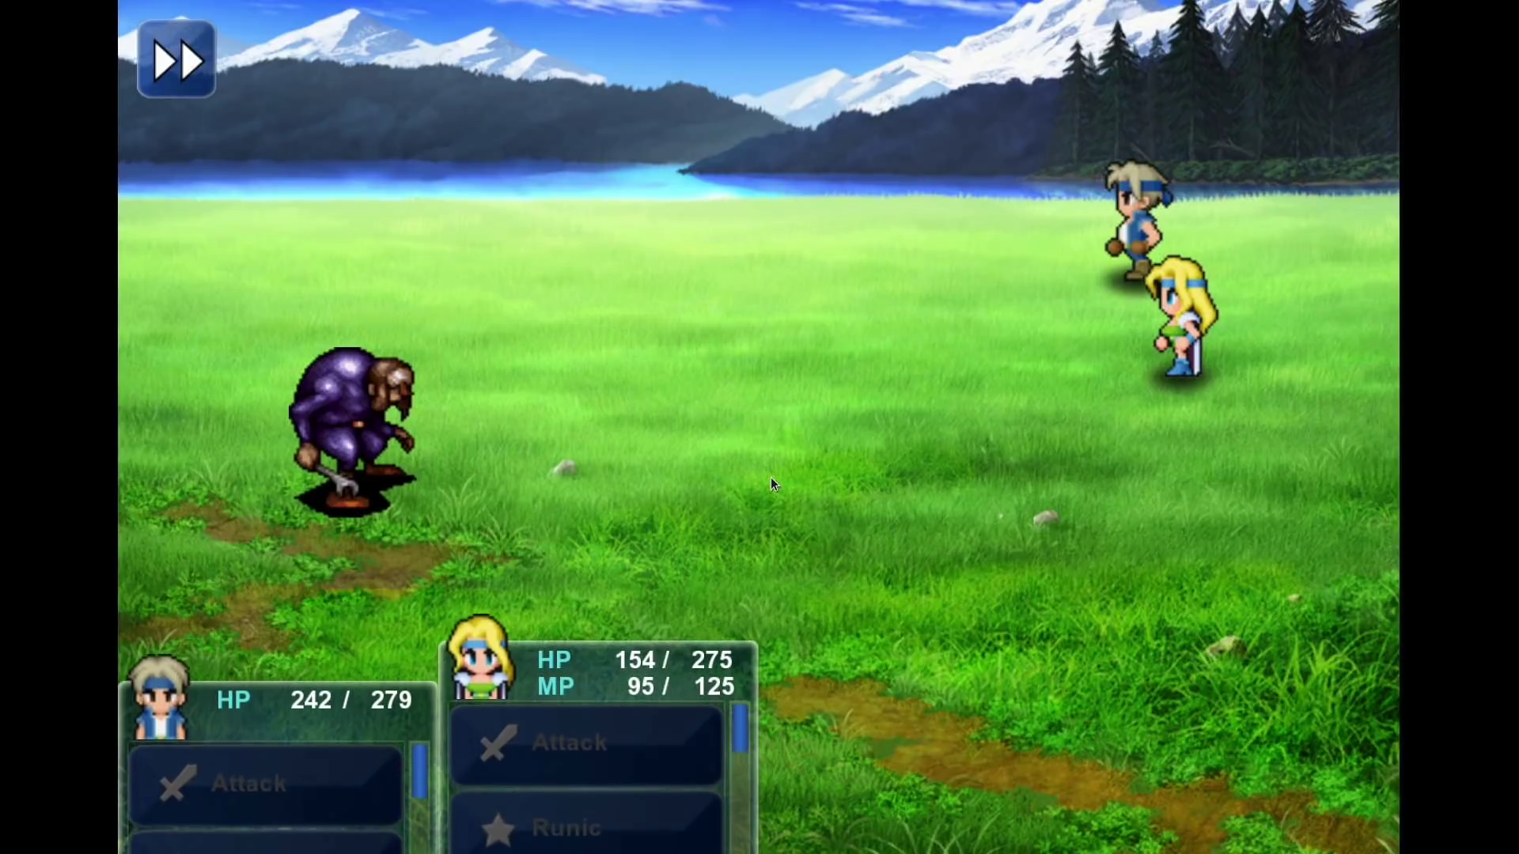
key(Return)
key(Return)
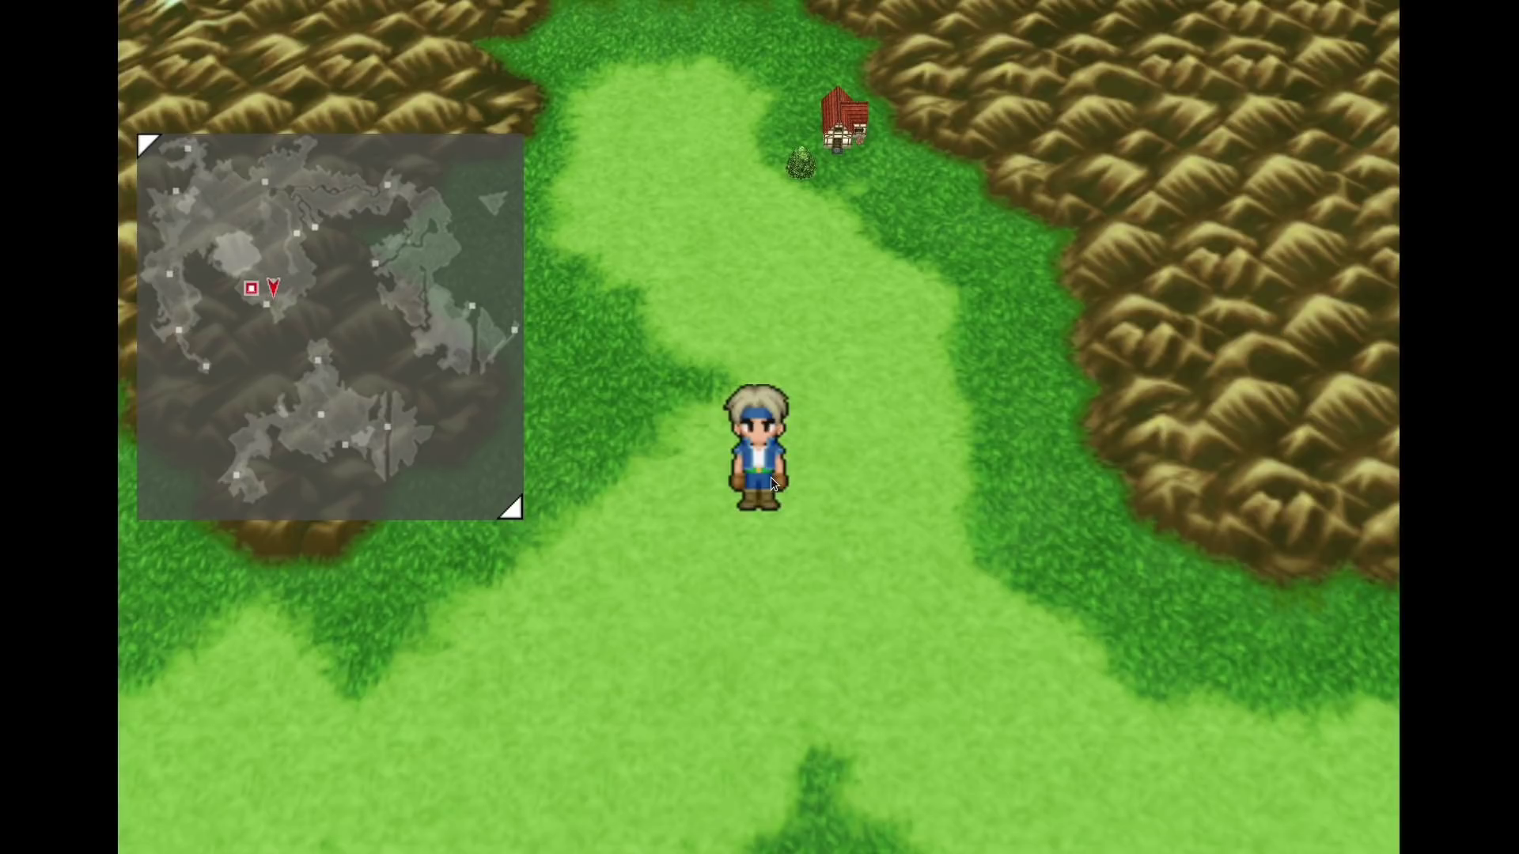
- Leave the game and close the Steam window
key(alt+Tab)
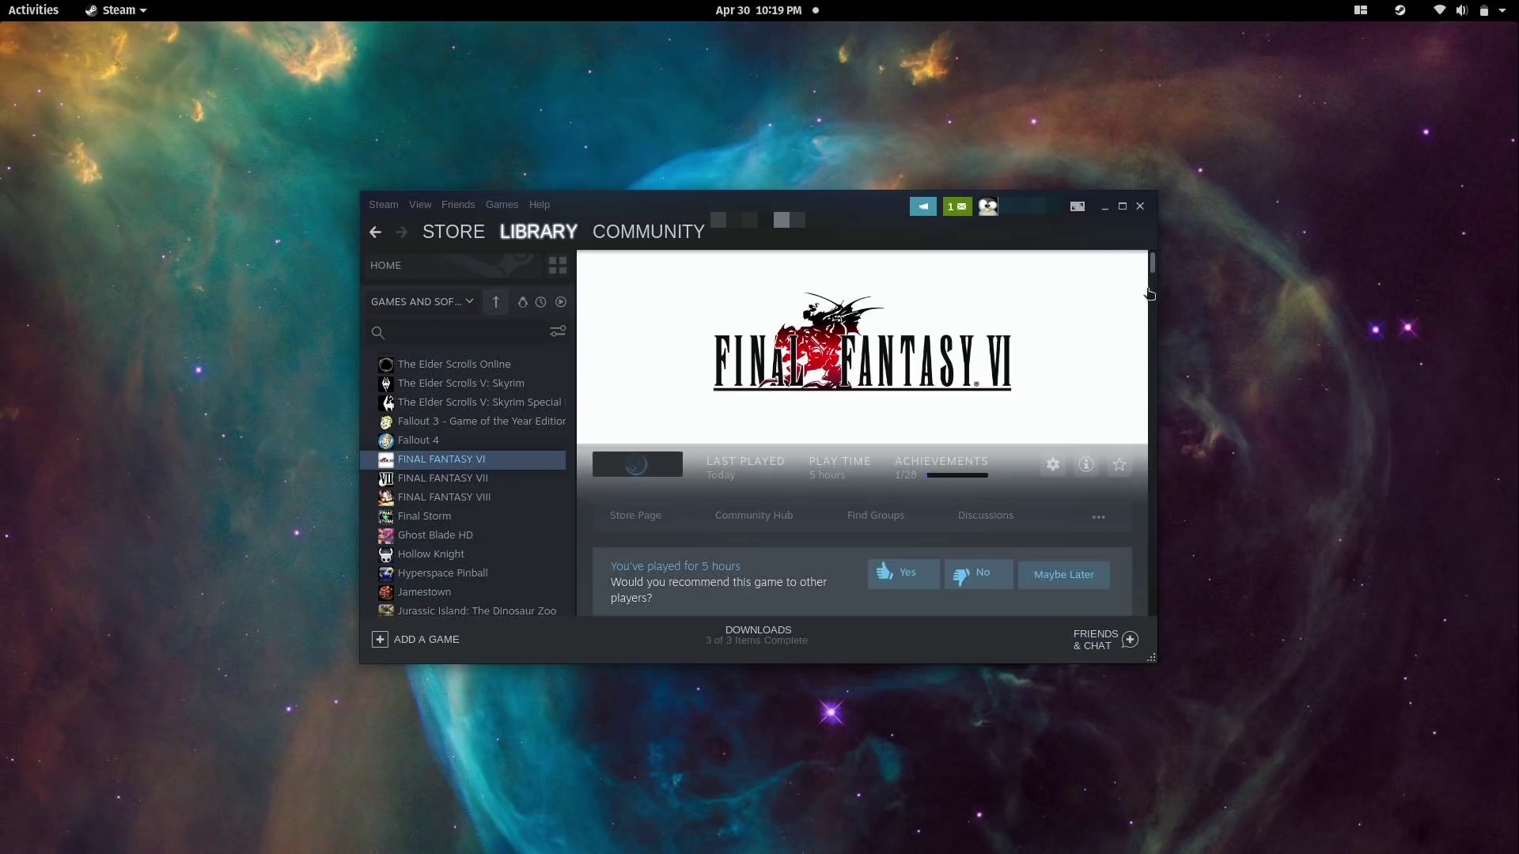
click(1140, 206)
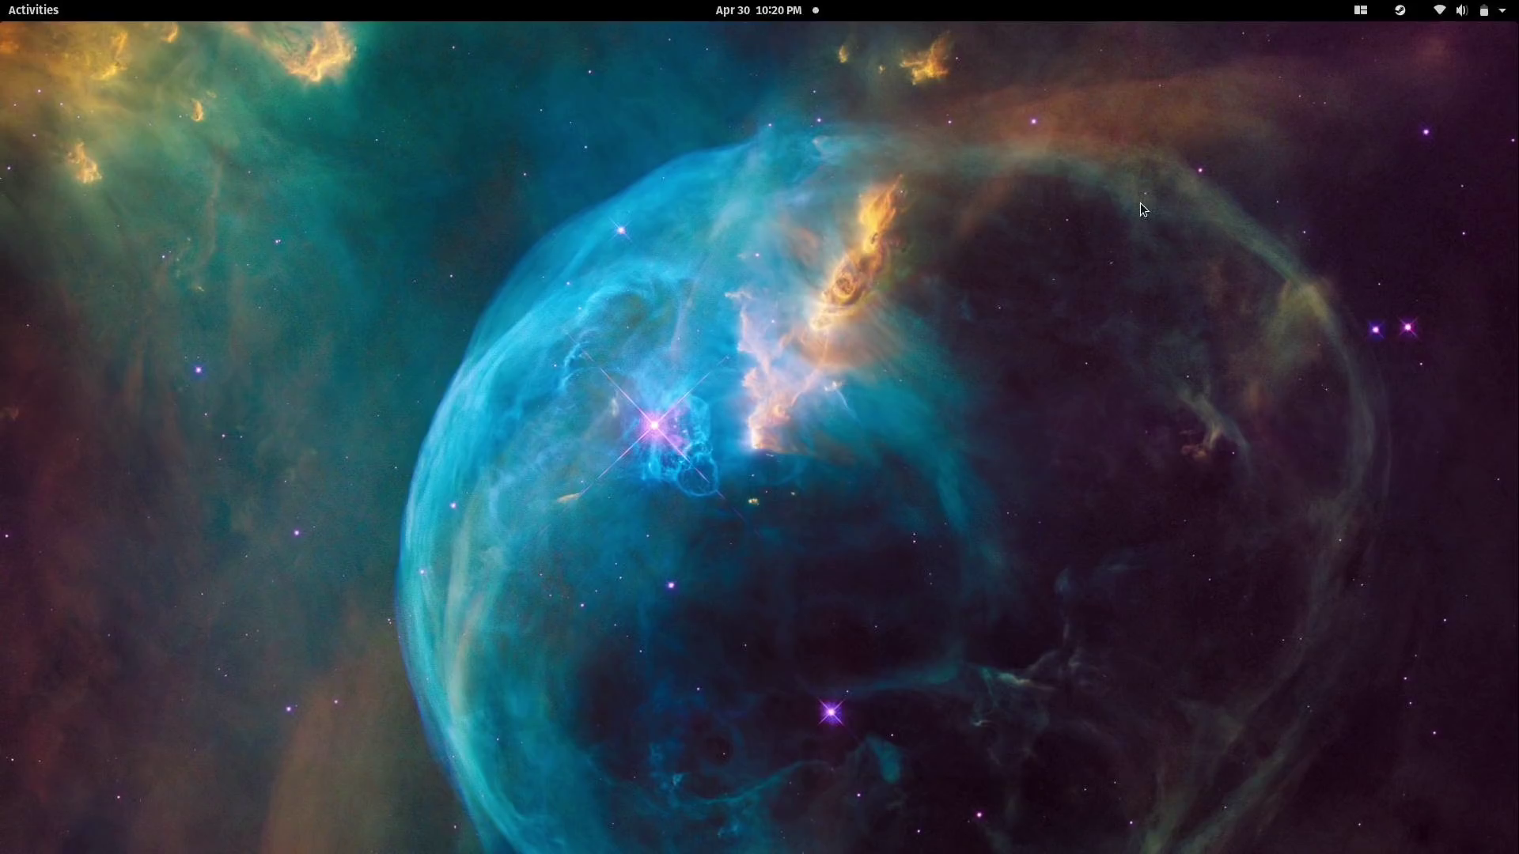
- Turn on Tile Windows, and open Files and Terminal to have them tiled side by side
click(1361, 11)
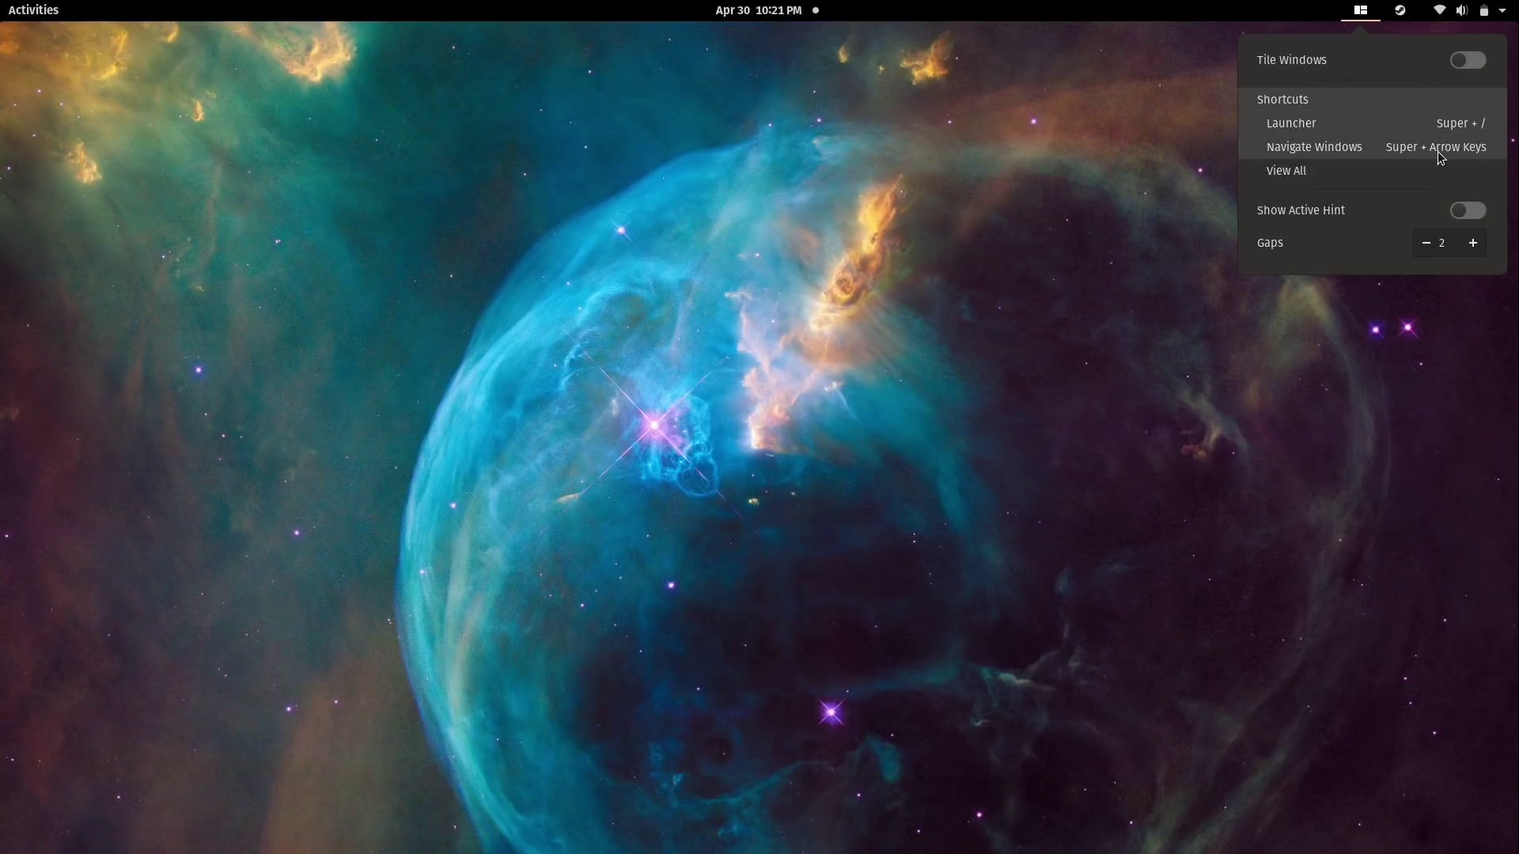
click(1464, 62)
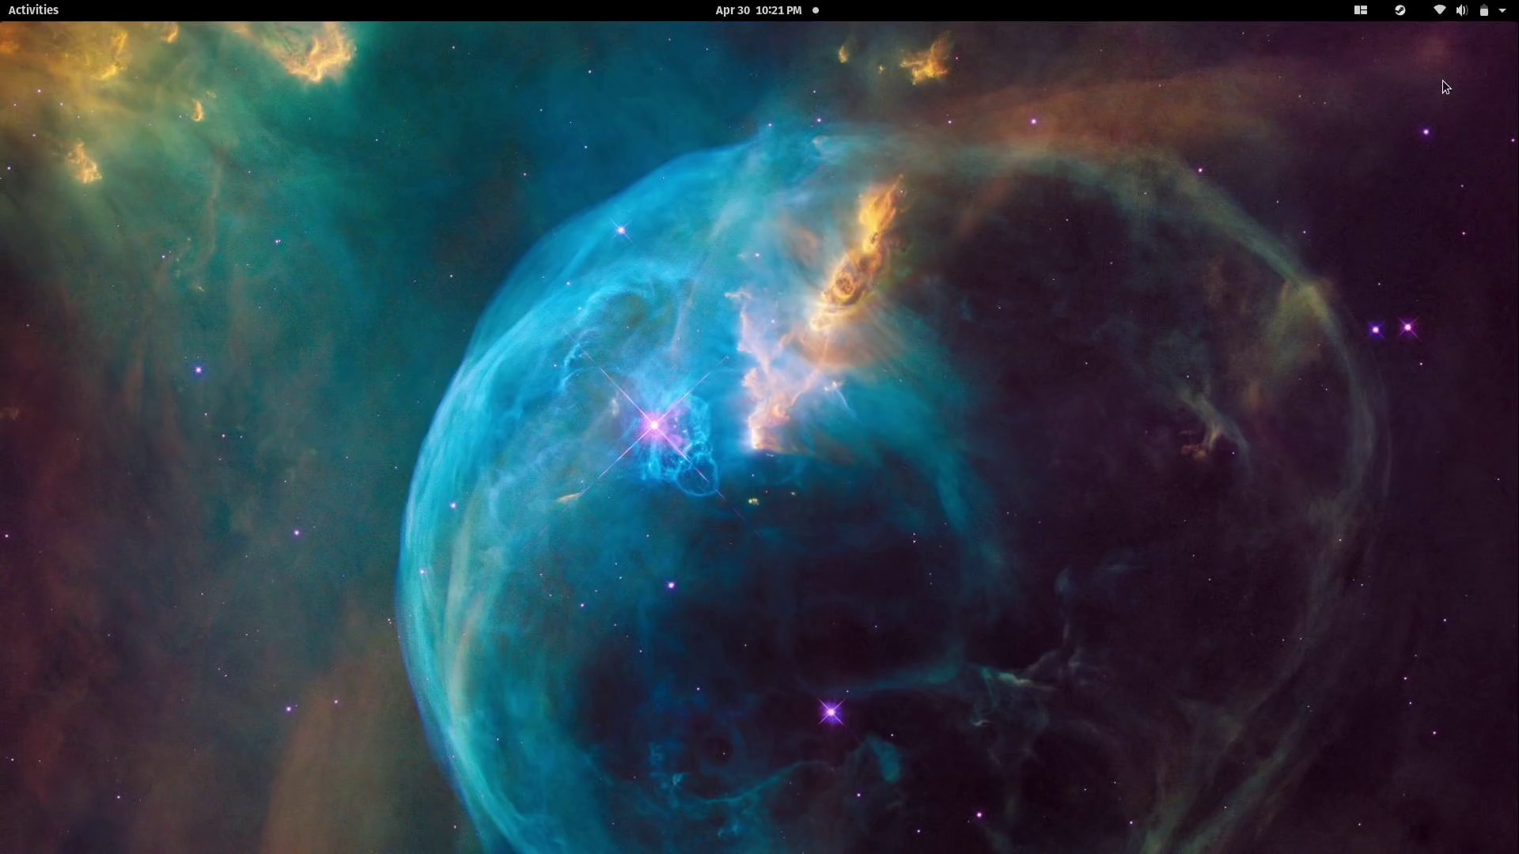
click(64, 7)
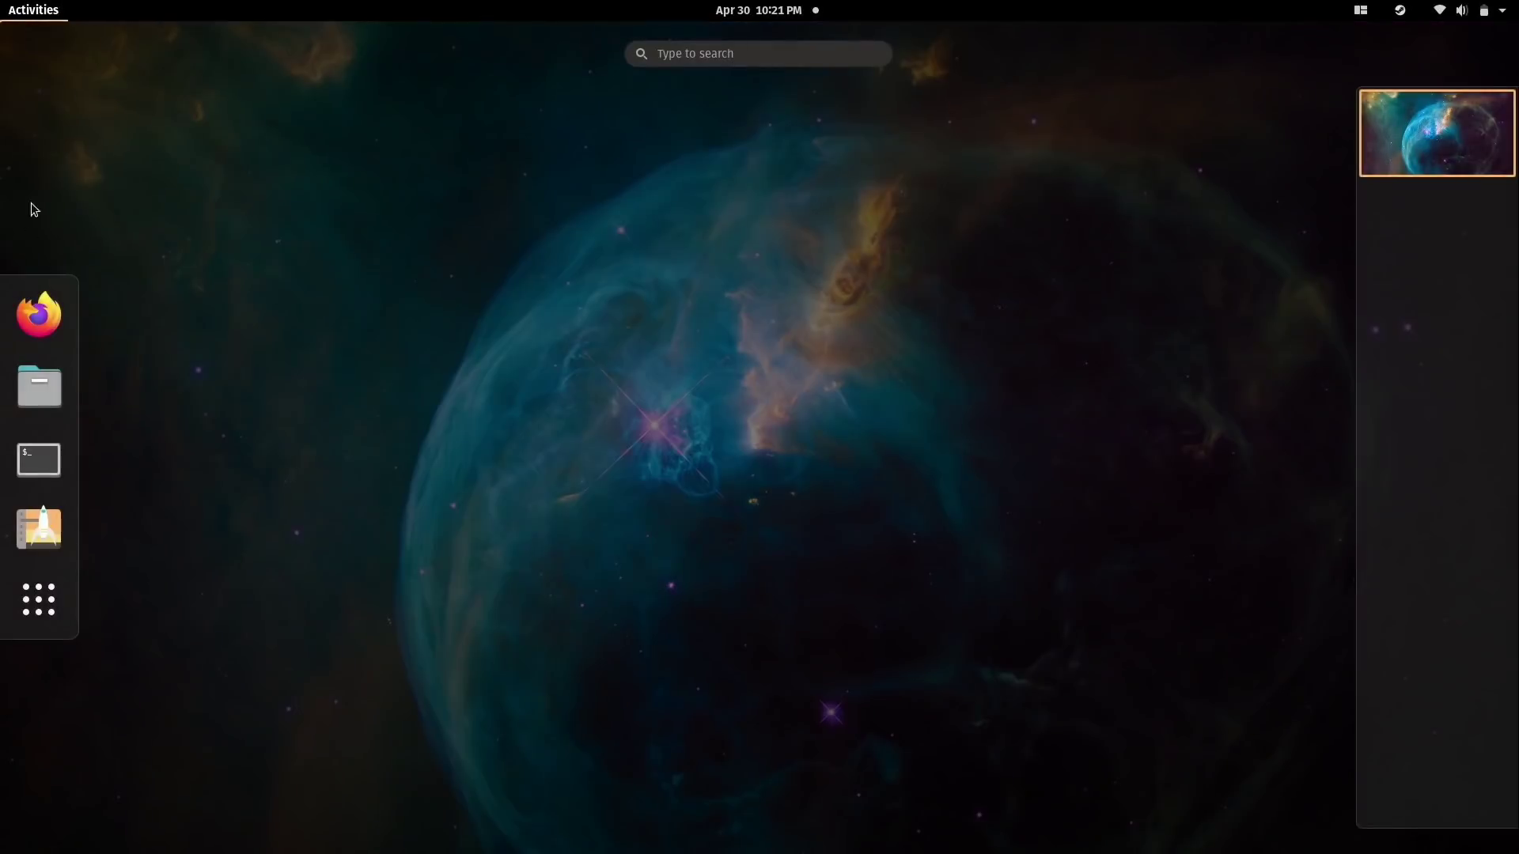
click(21, 378)
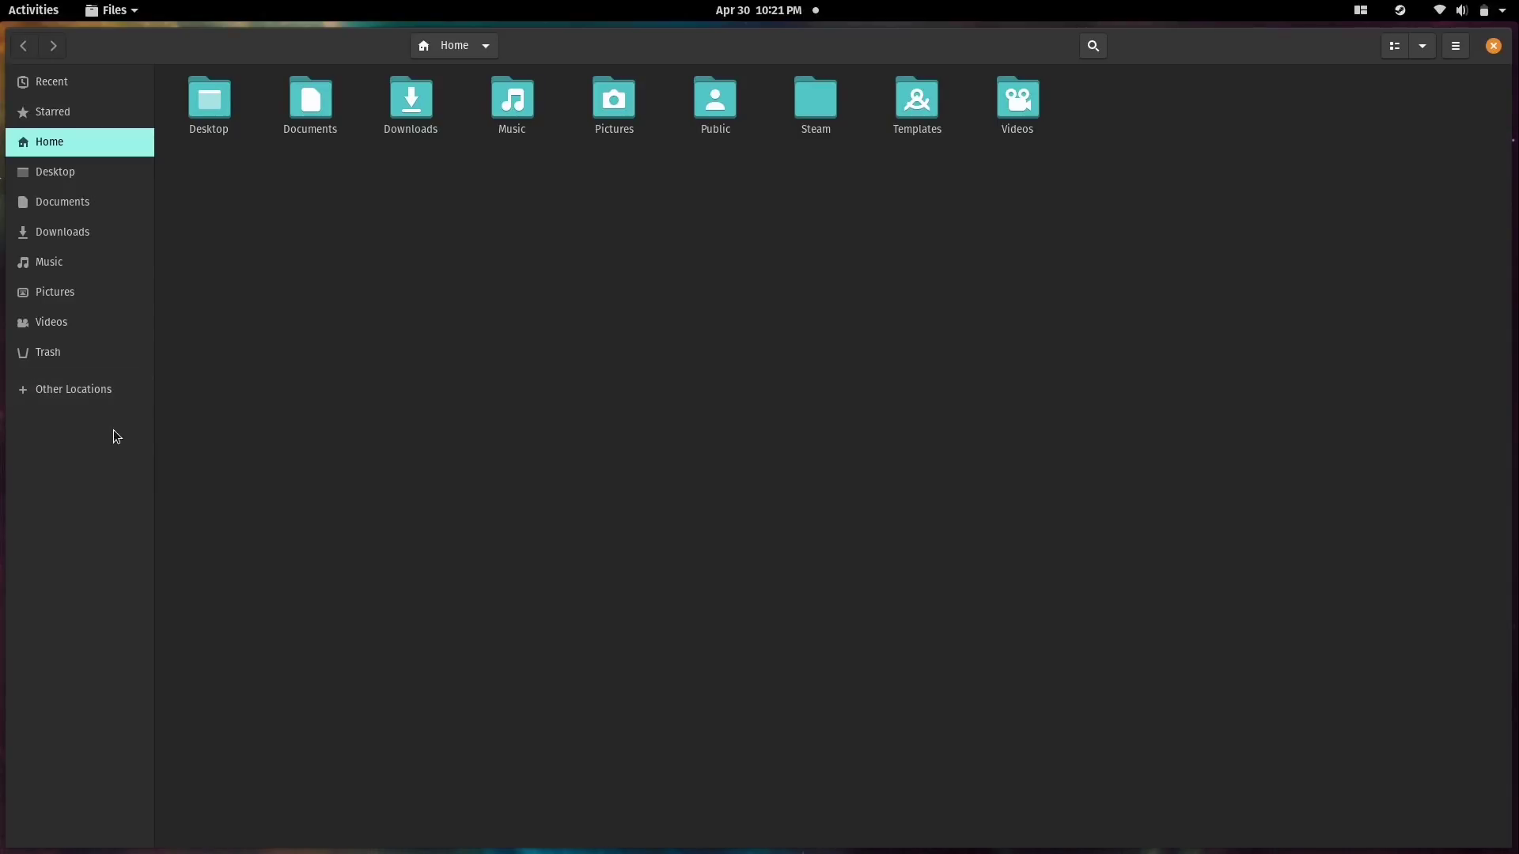
click(4, 7)
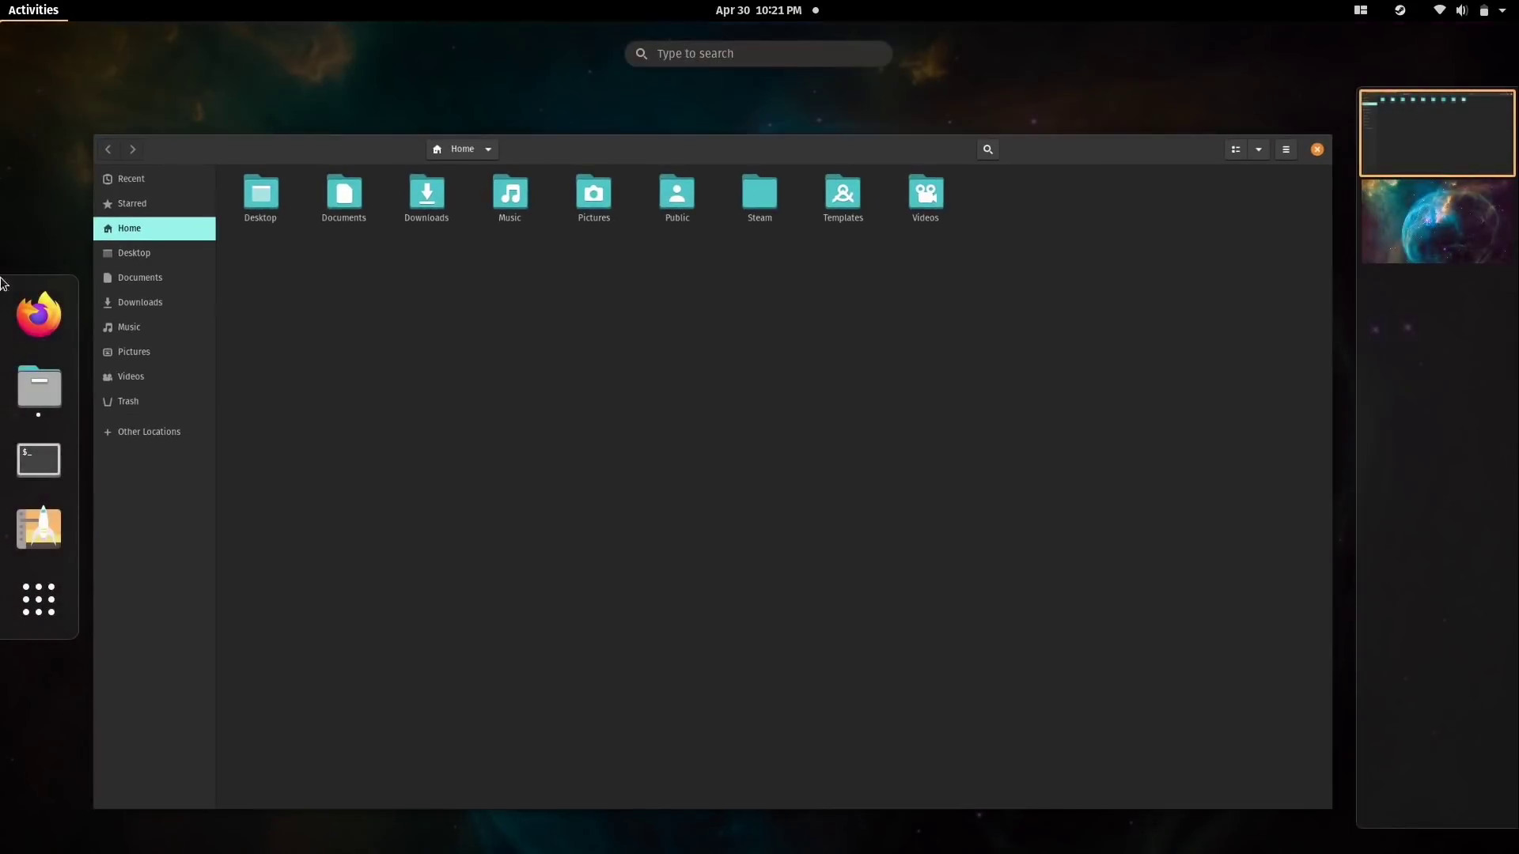
click(23, 457)
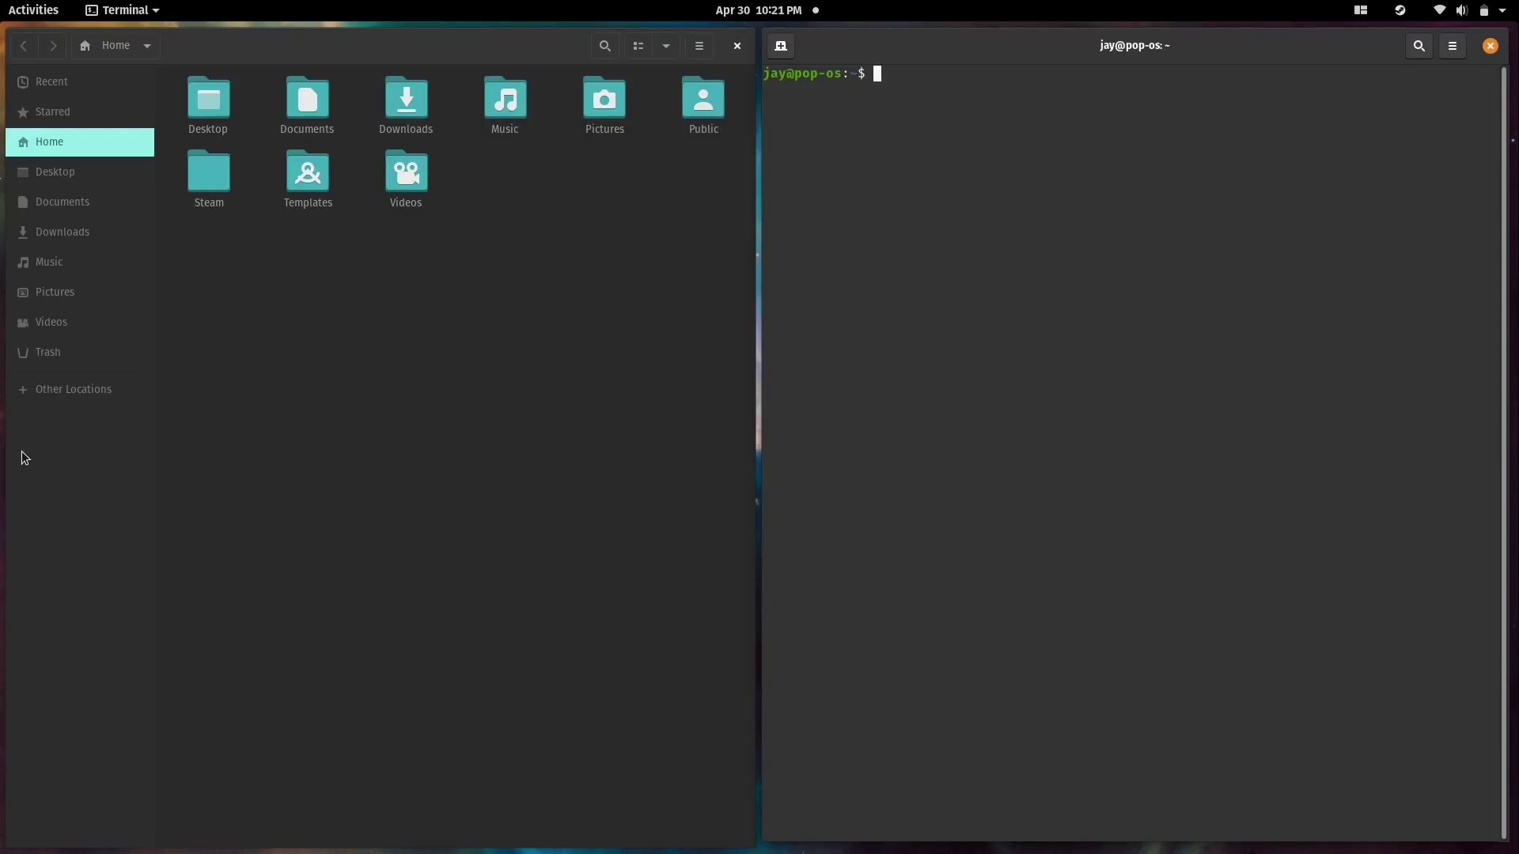
- Turn off Tile Windows and move the Files window freely so it overlaps the Terminal
click(1361, 9)
click(1461, 62)
click(1291, 144)
drag(485, 50, 765, 69)
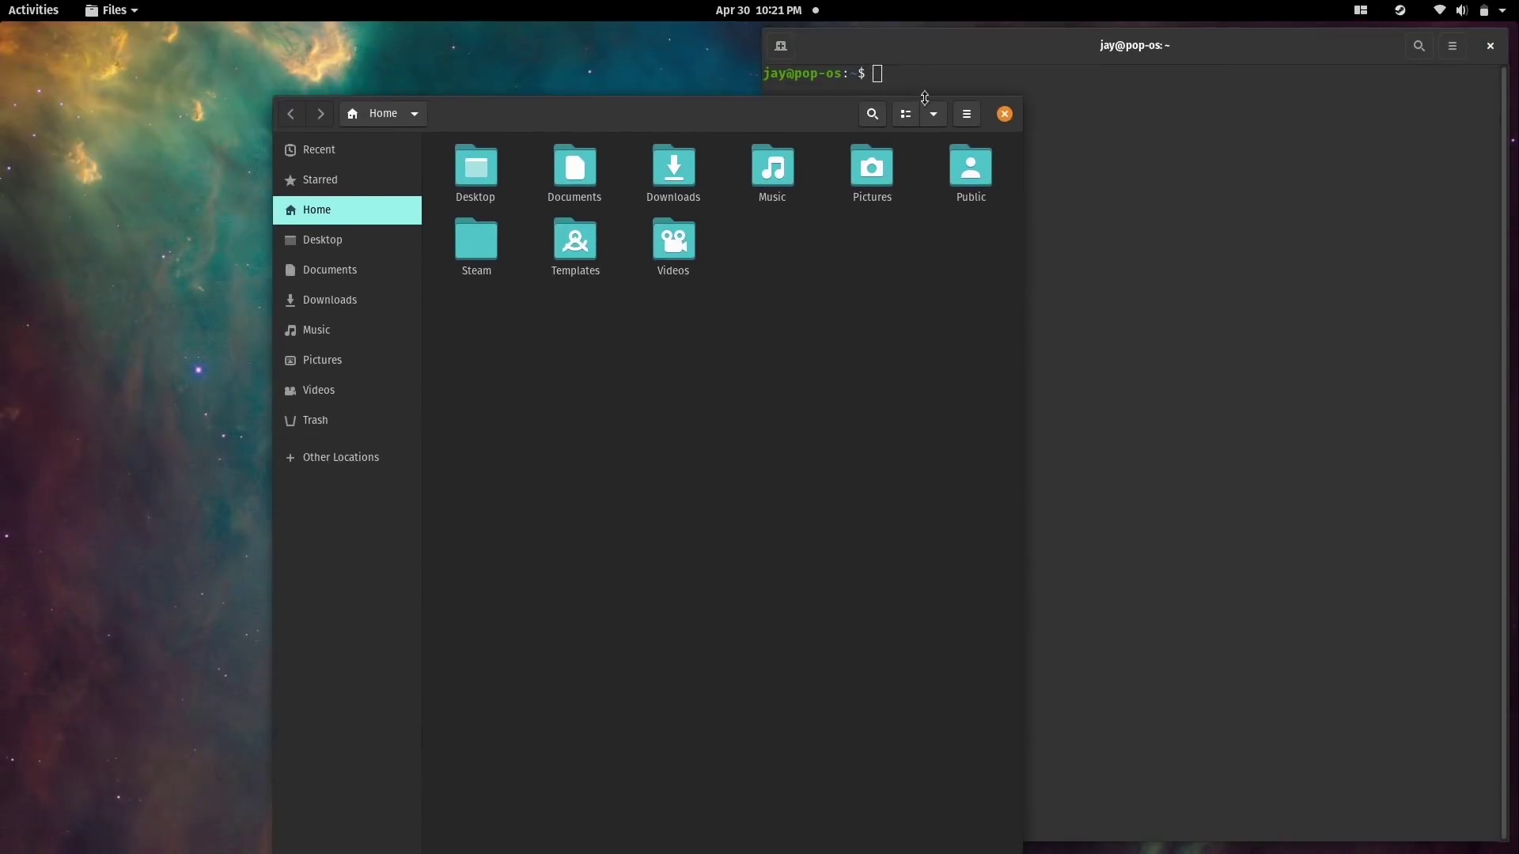
- Shrink the Files and Terminal windows and reposition them so the Terminal overlaps the lower part of Files
drag(1014, 103, 1043, 435)
drag(803, 455, 589, 229)
drag(946, 50, 733, 156)
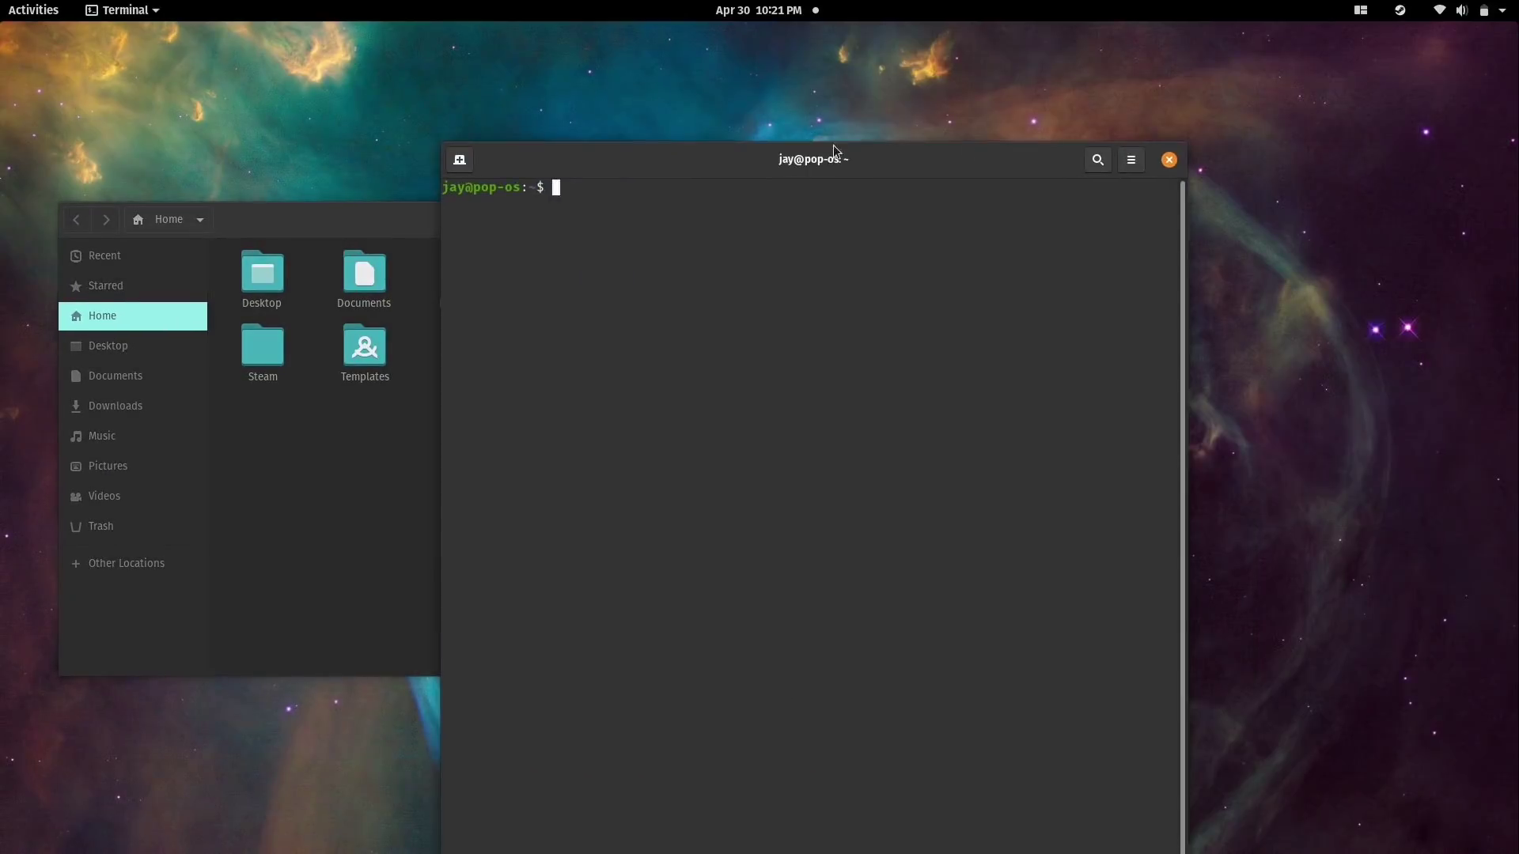
drag(1128, 510, 1147, 513)
drag(909, 529, 1068, 322)
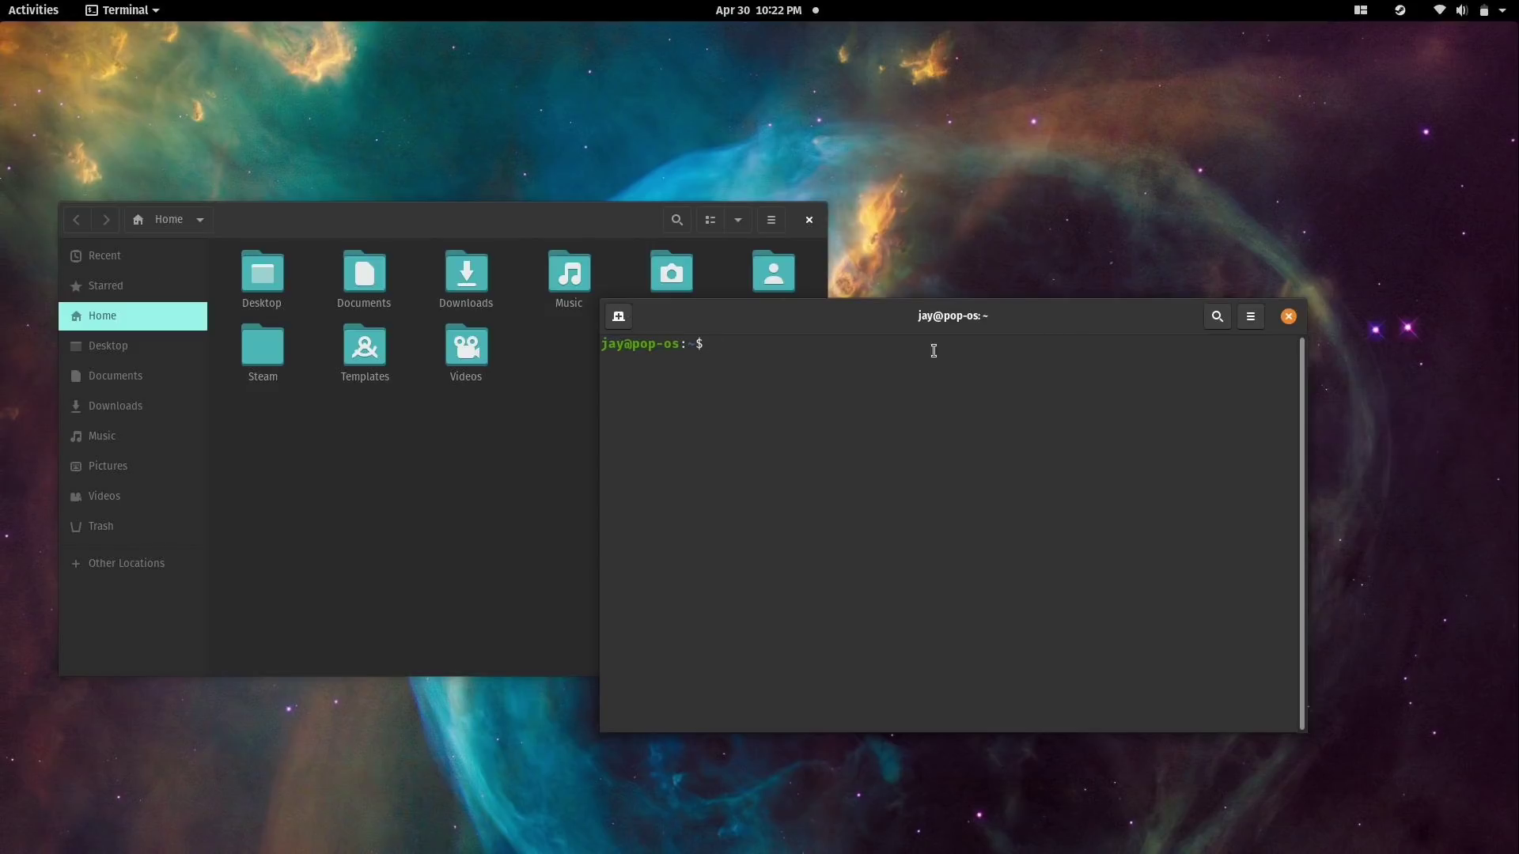
- Snap Files to the left half and Terminal to the right half of the screen, and close both windows
drag(523, 230, 2, 289)
drag(851, 336, 1515, 340)
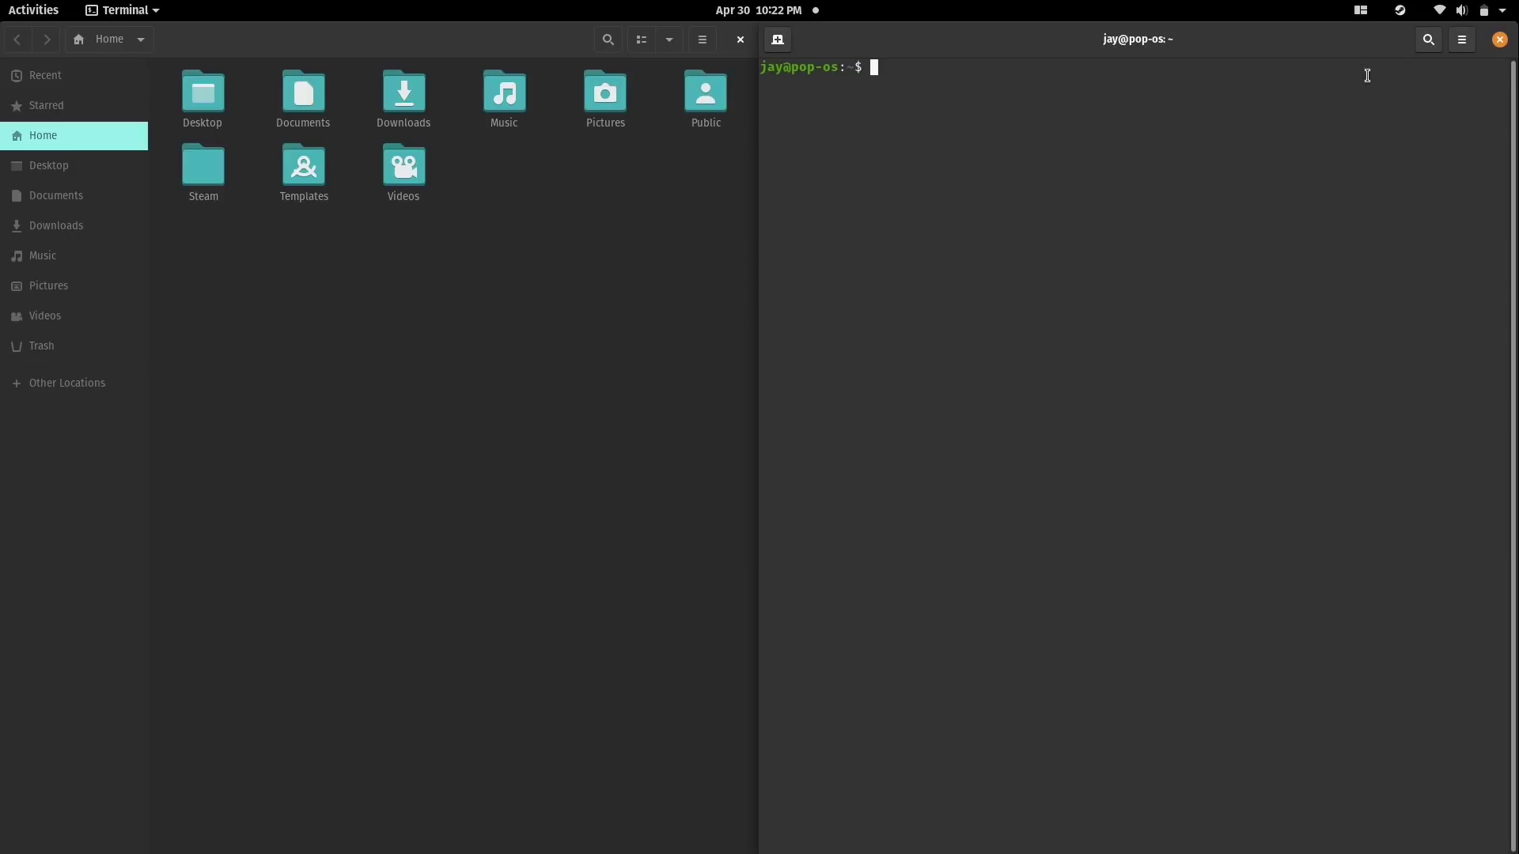
click(1499, 40)
click(740, 40)
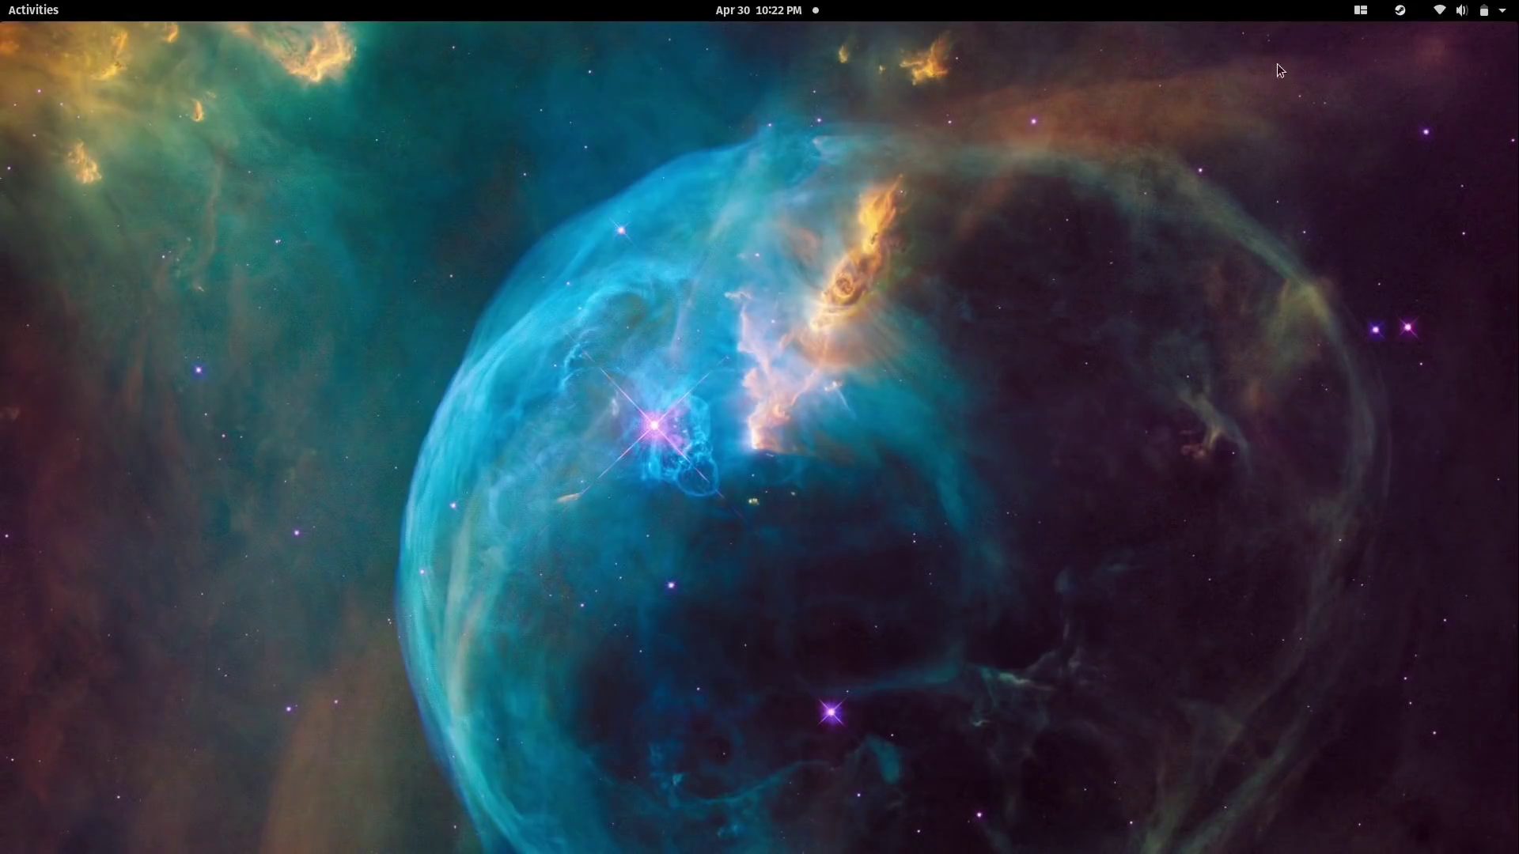
- Turn Tile Windows on again and open Terminal, Firefox and Files so they tile automatically
click(1361, 9)
click(1204, 239)
click(33, 10)
click(31, 478)
click(33, 10)
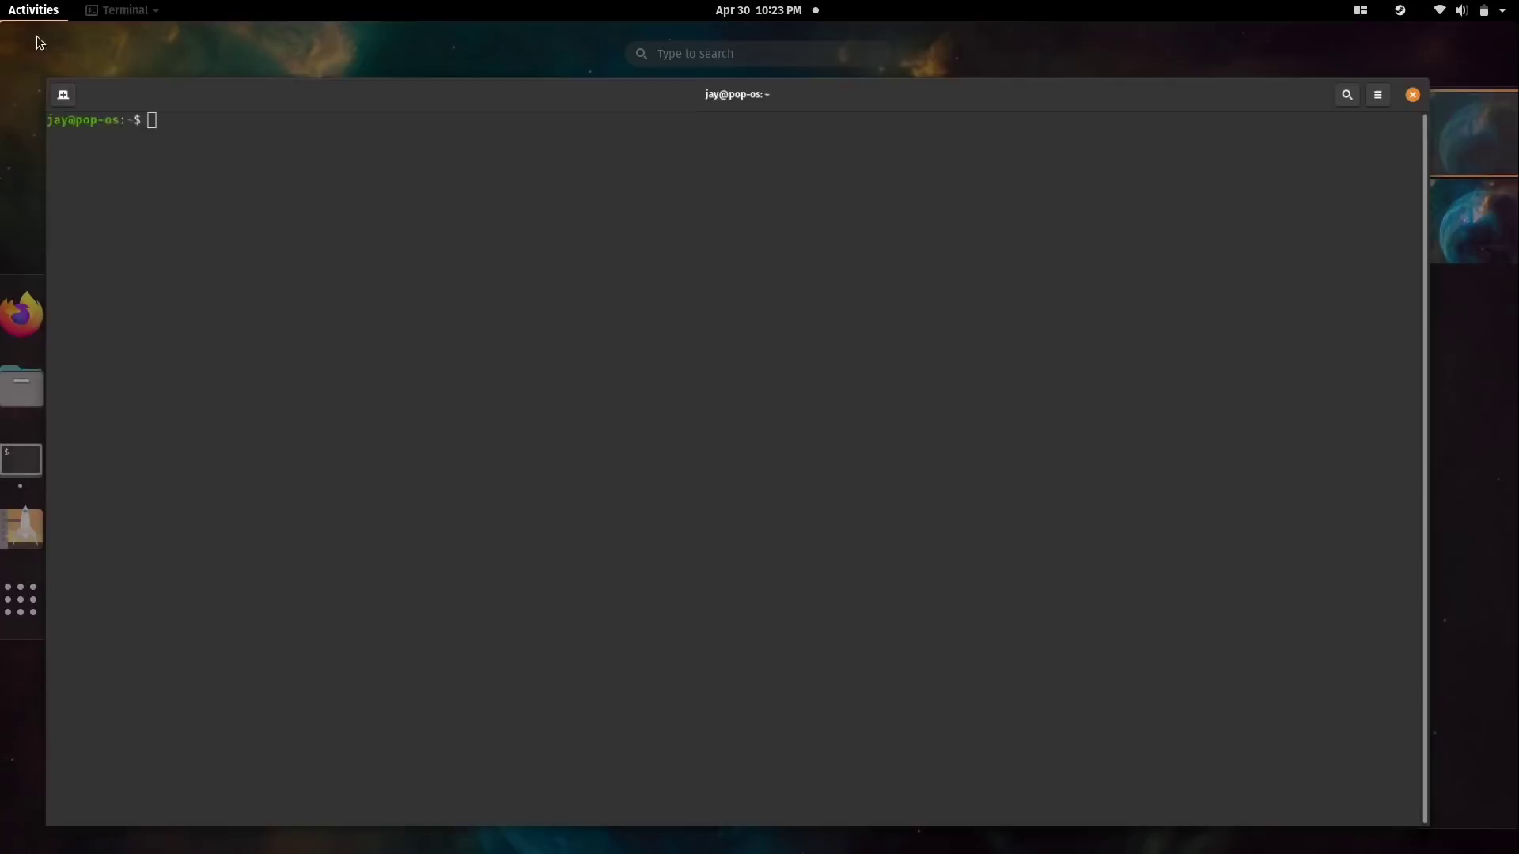
click(41, 320)
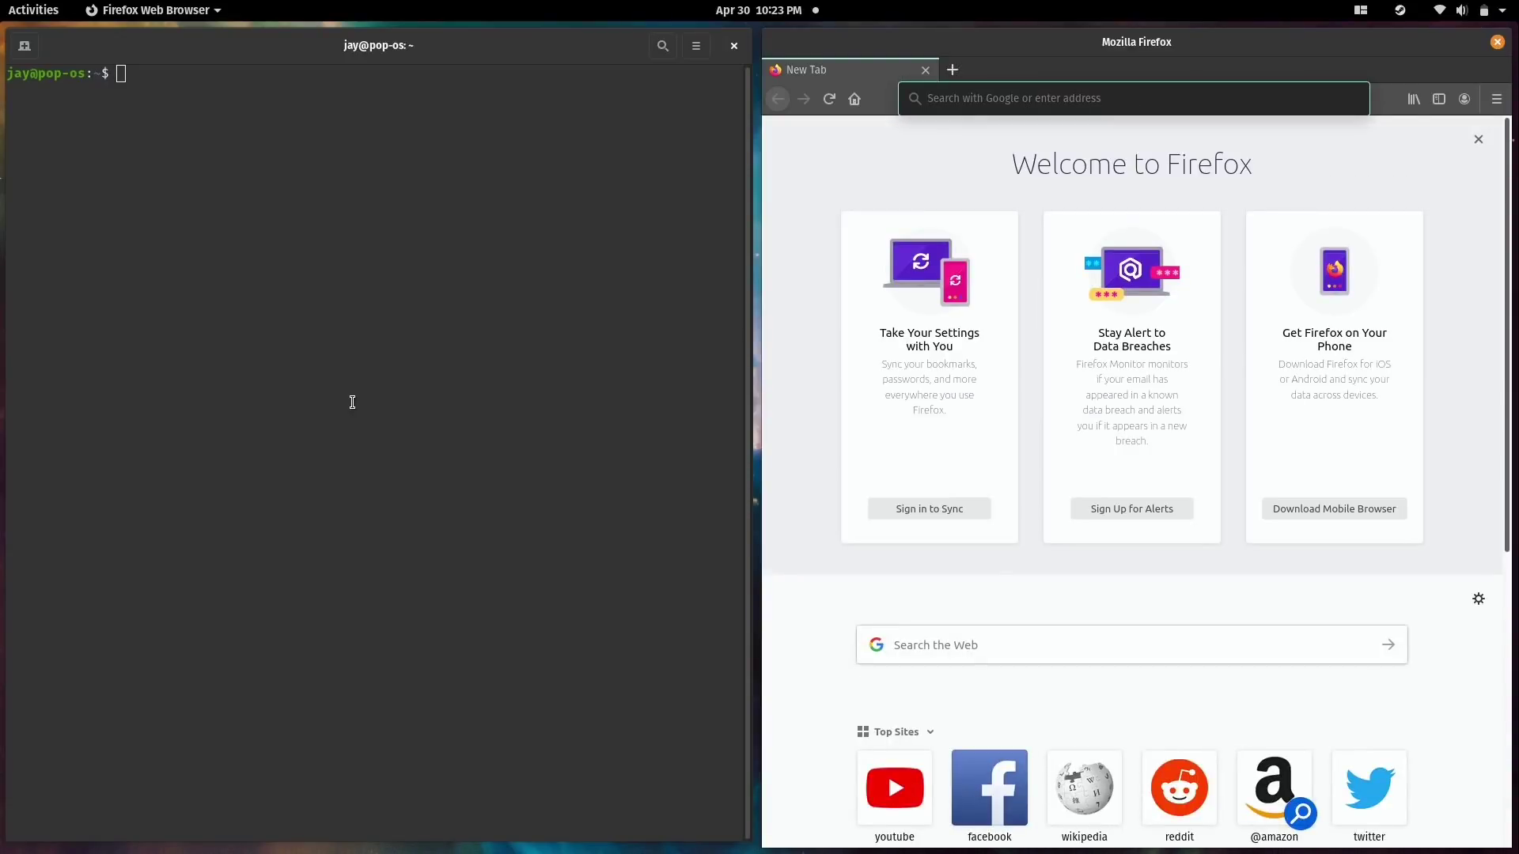
click(34, 9)
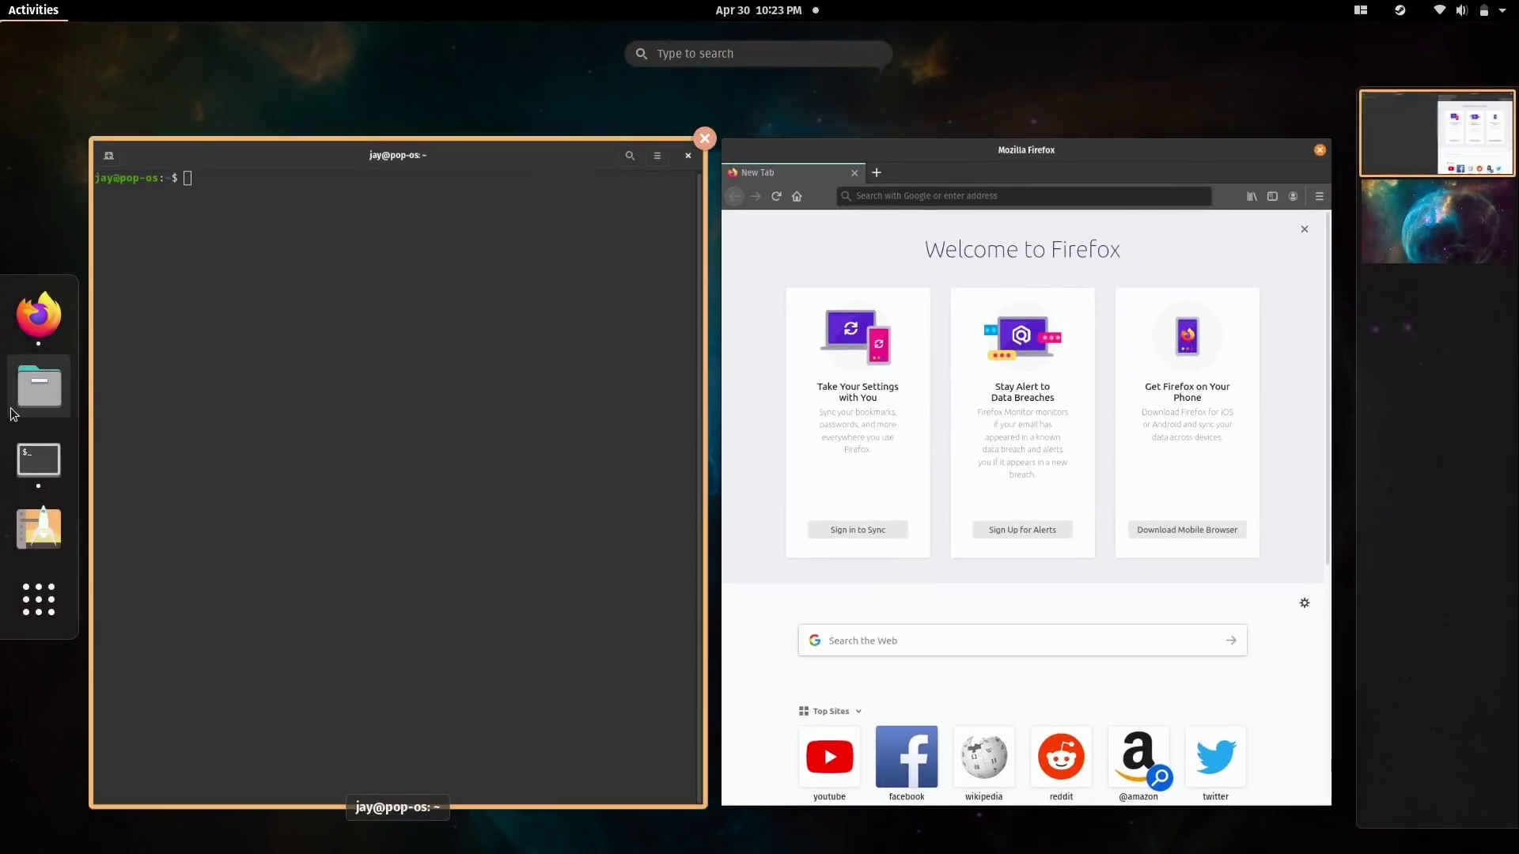
click(40, 383)
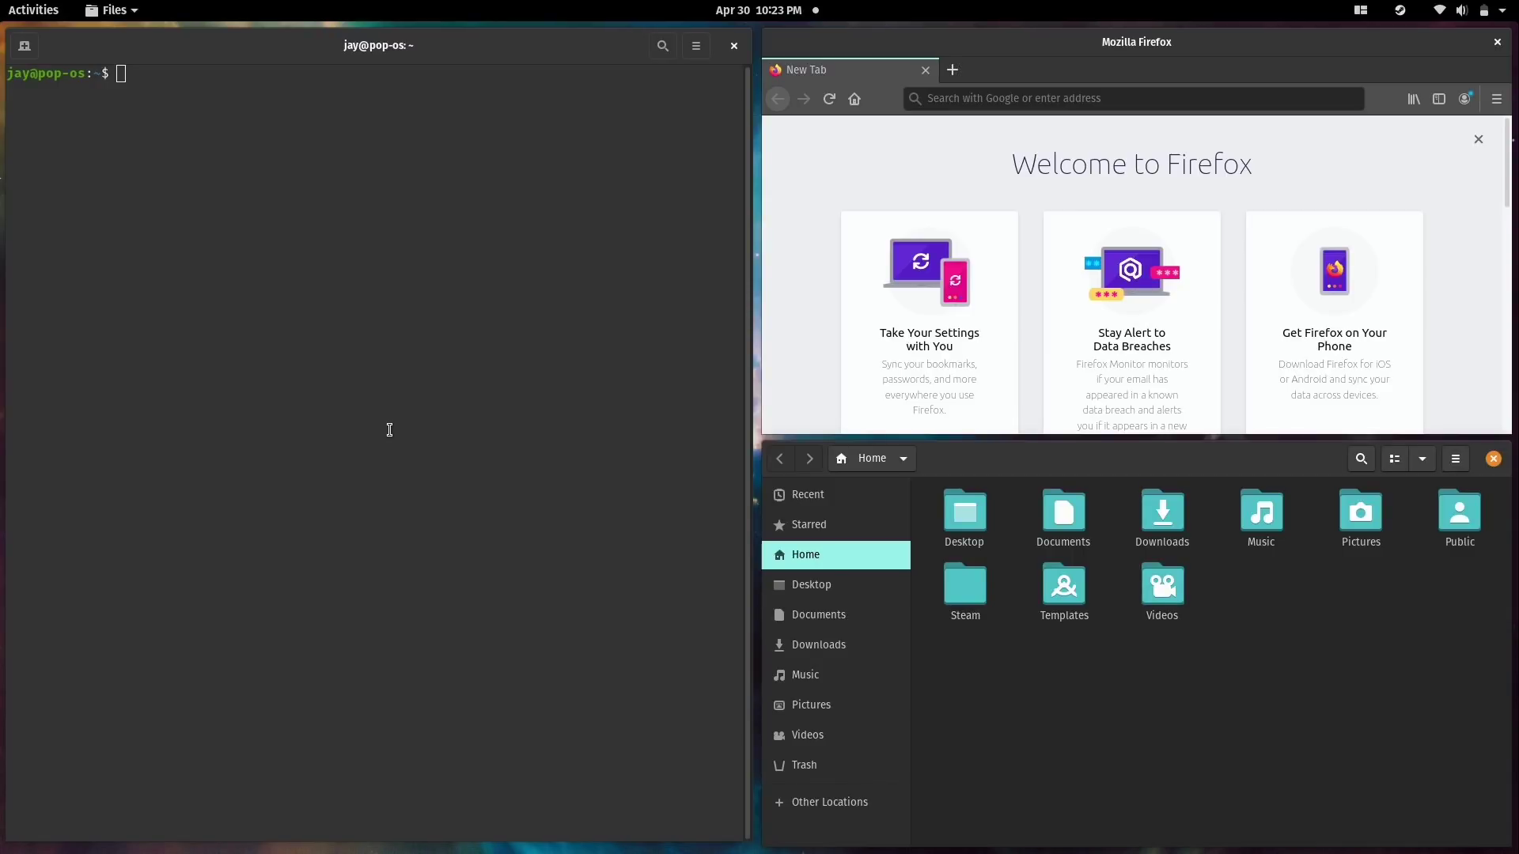
- View the open windows in the Activities overview, search there for "fire", and return to the tiled desktop
key(super)
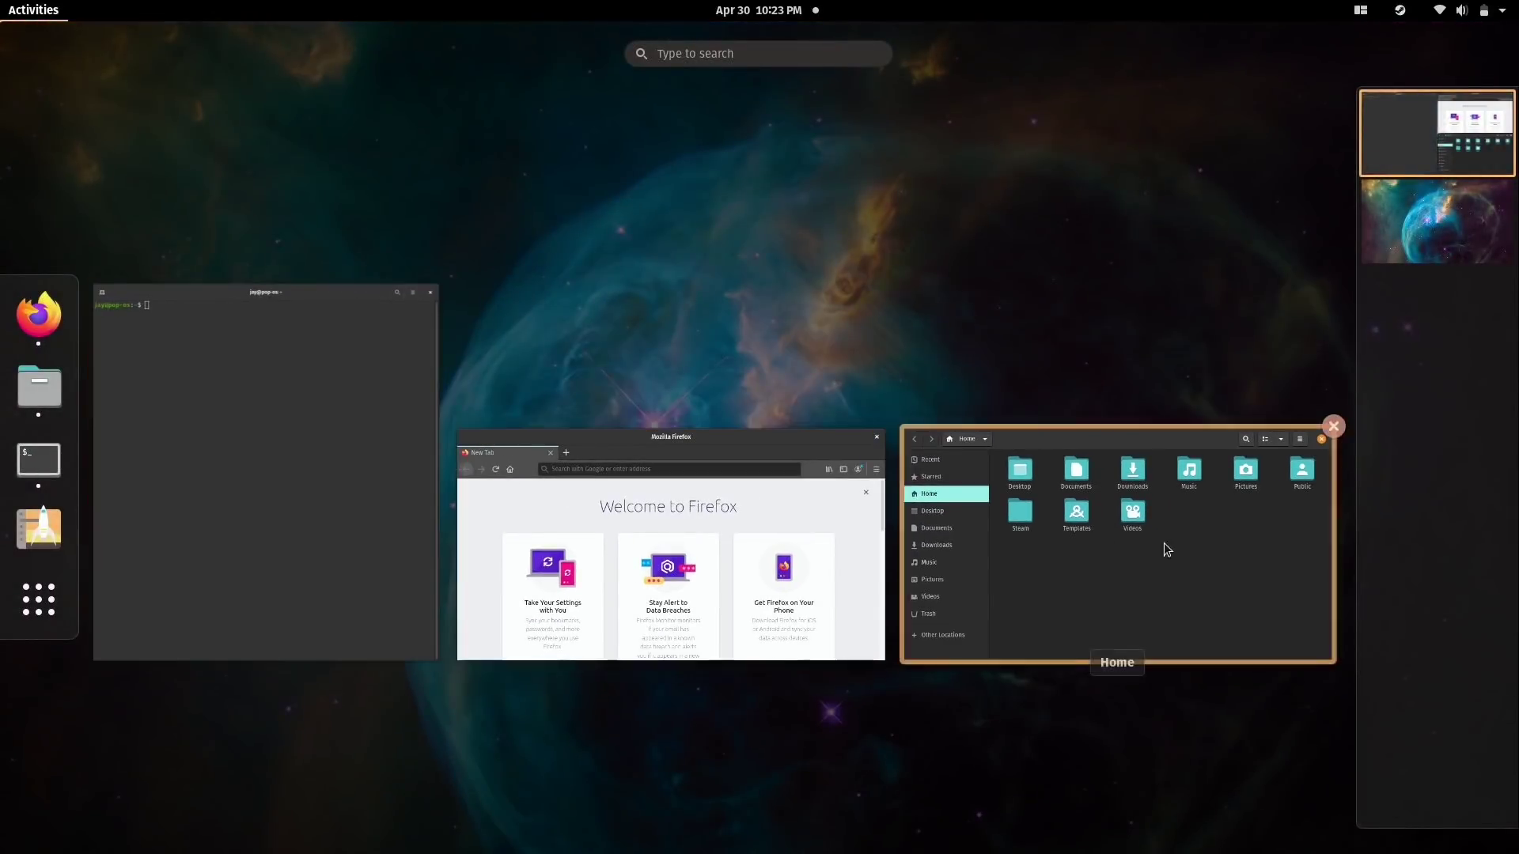
click(1043, 550)
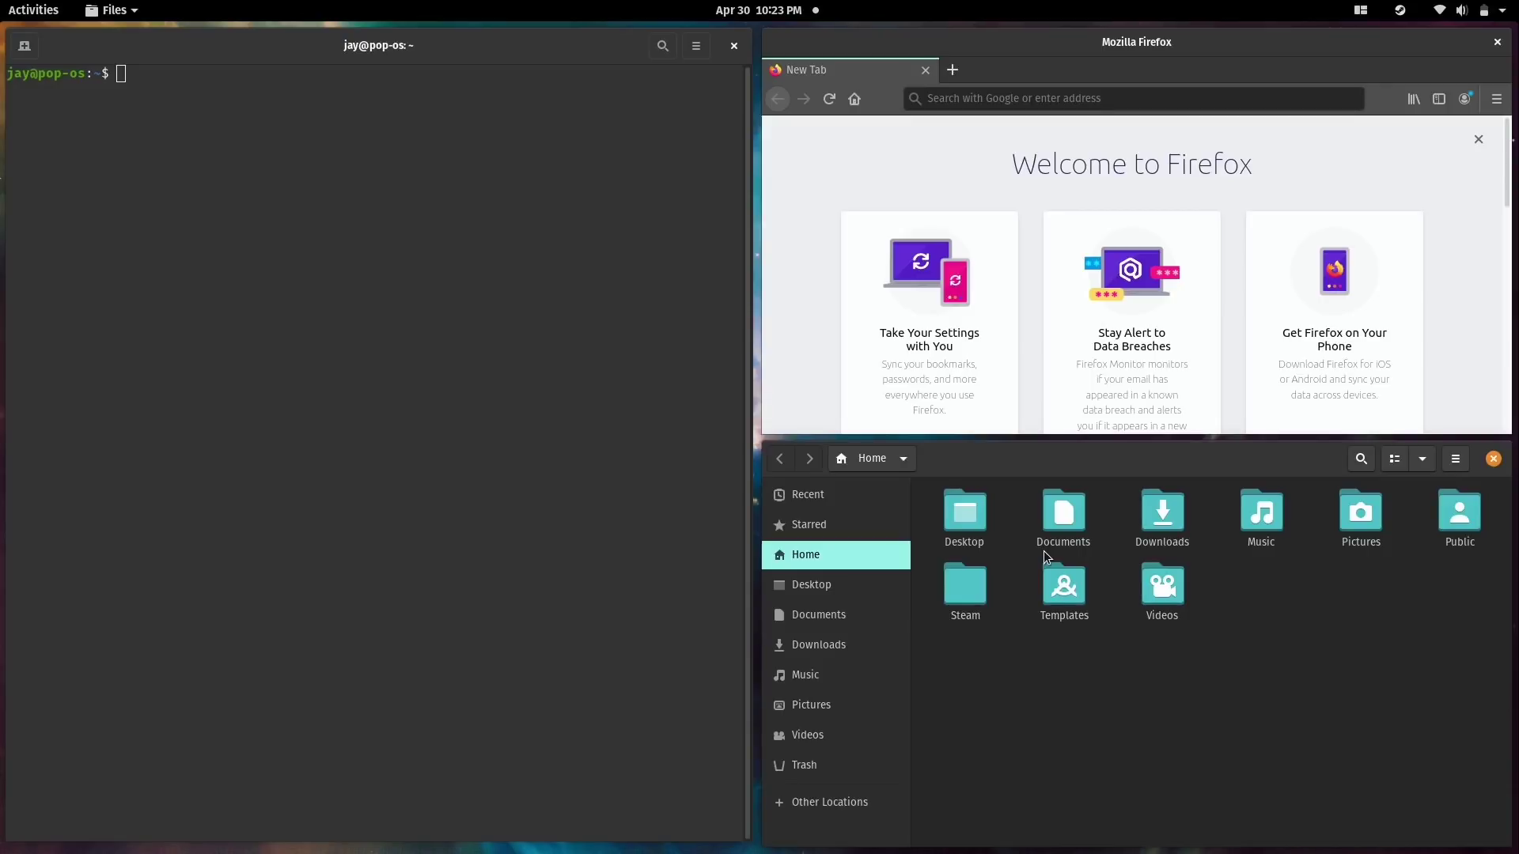
key(super)
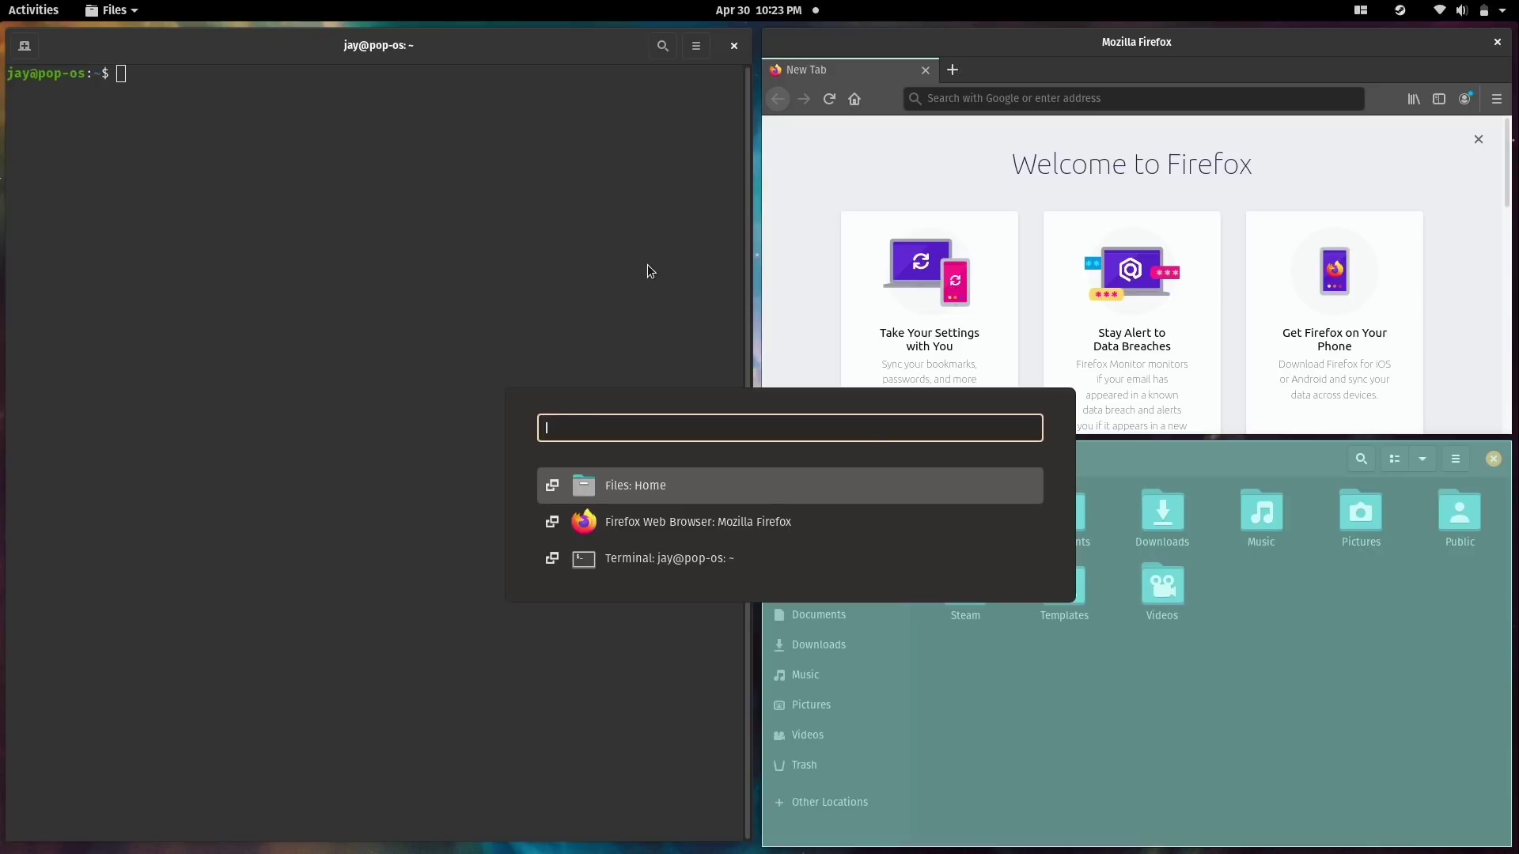
click(34, 10)
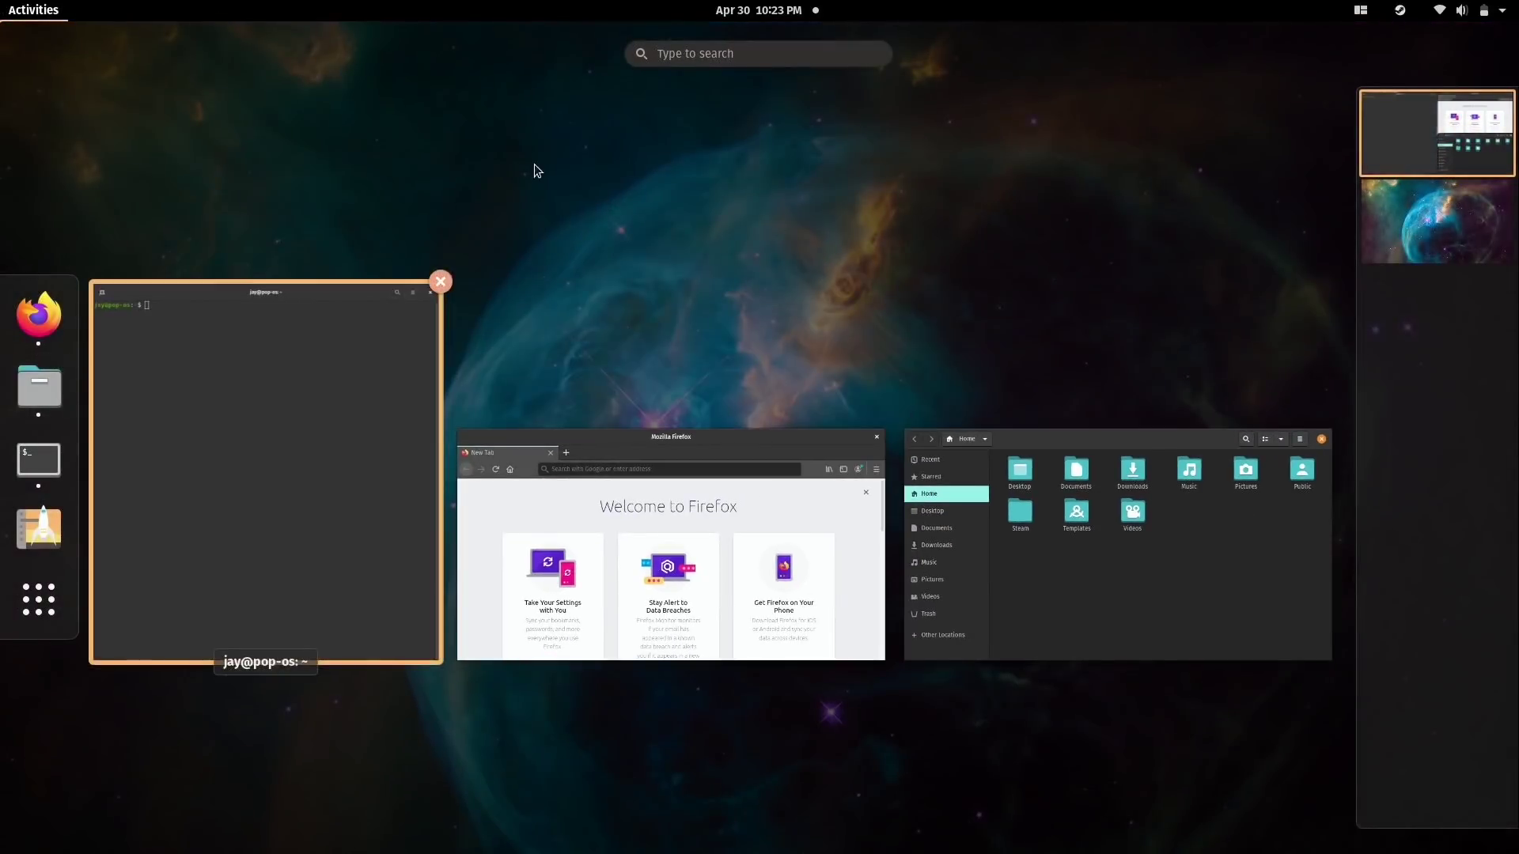
click(726, 56)
text(fire)
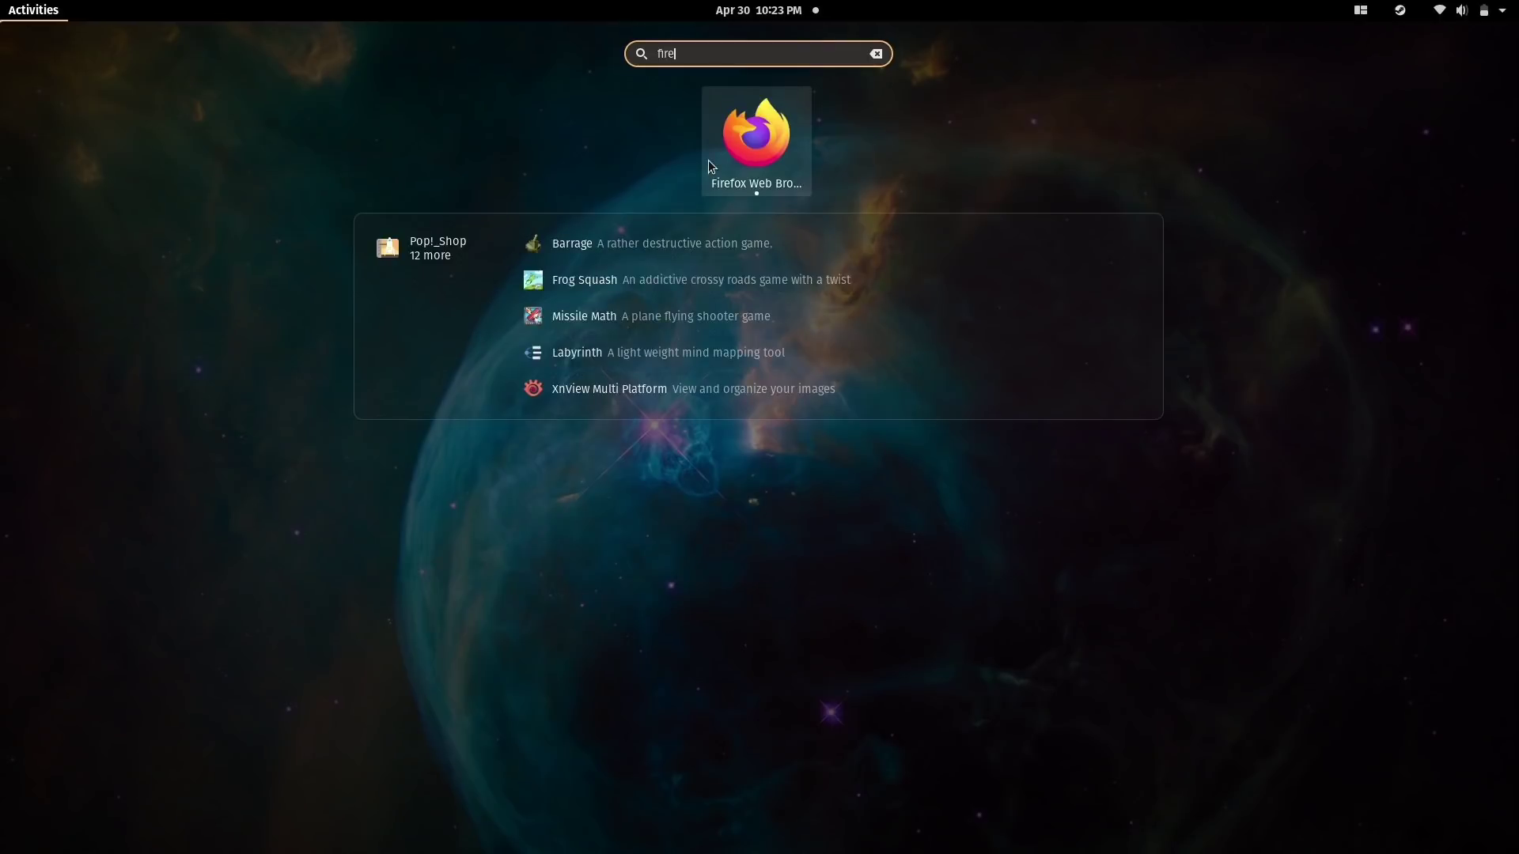
key(Escape)
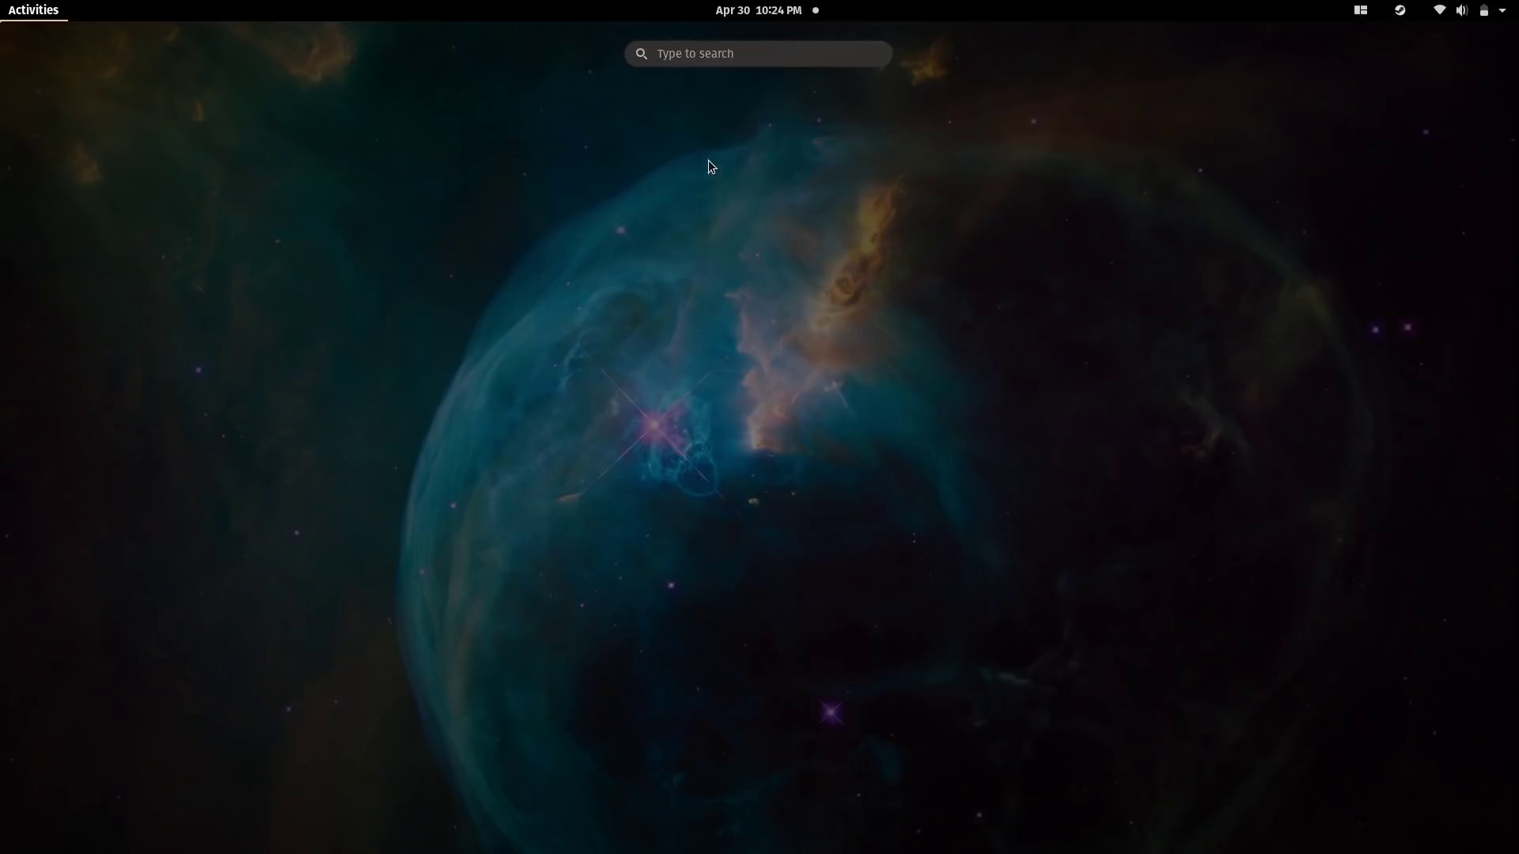
key(Escape)
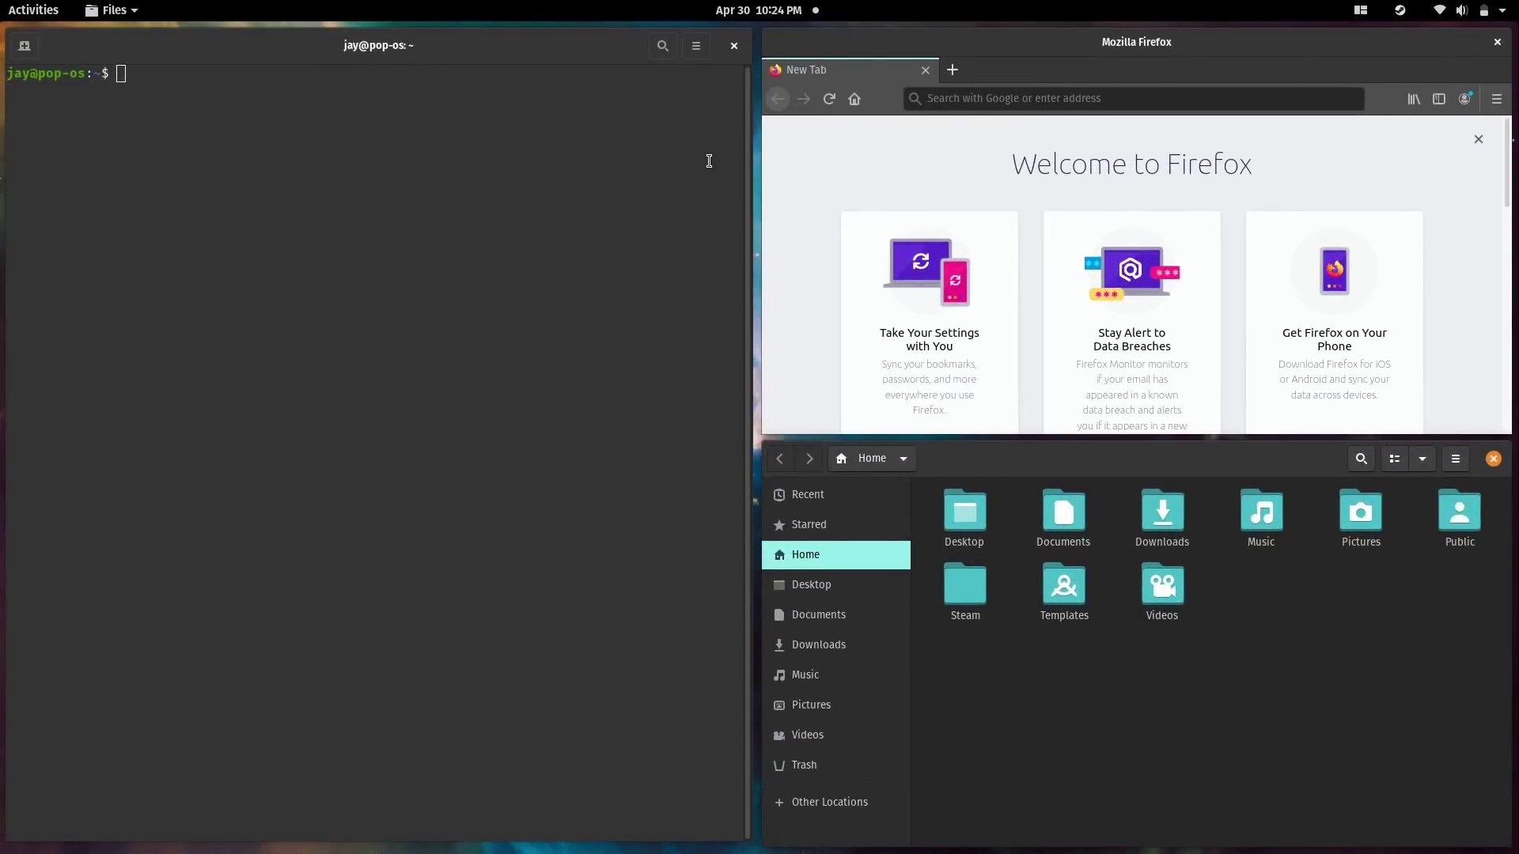
- Search the Pop launcher for "fire" and switch to the already open Firefox window
key(super+slash)
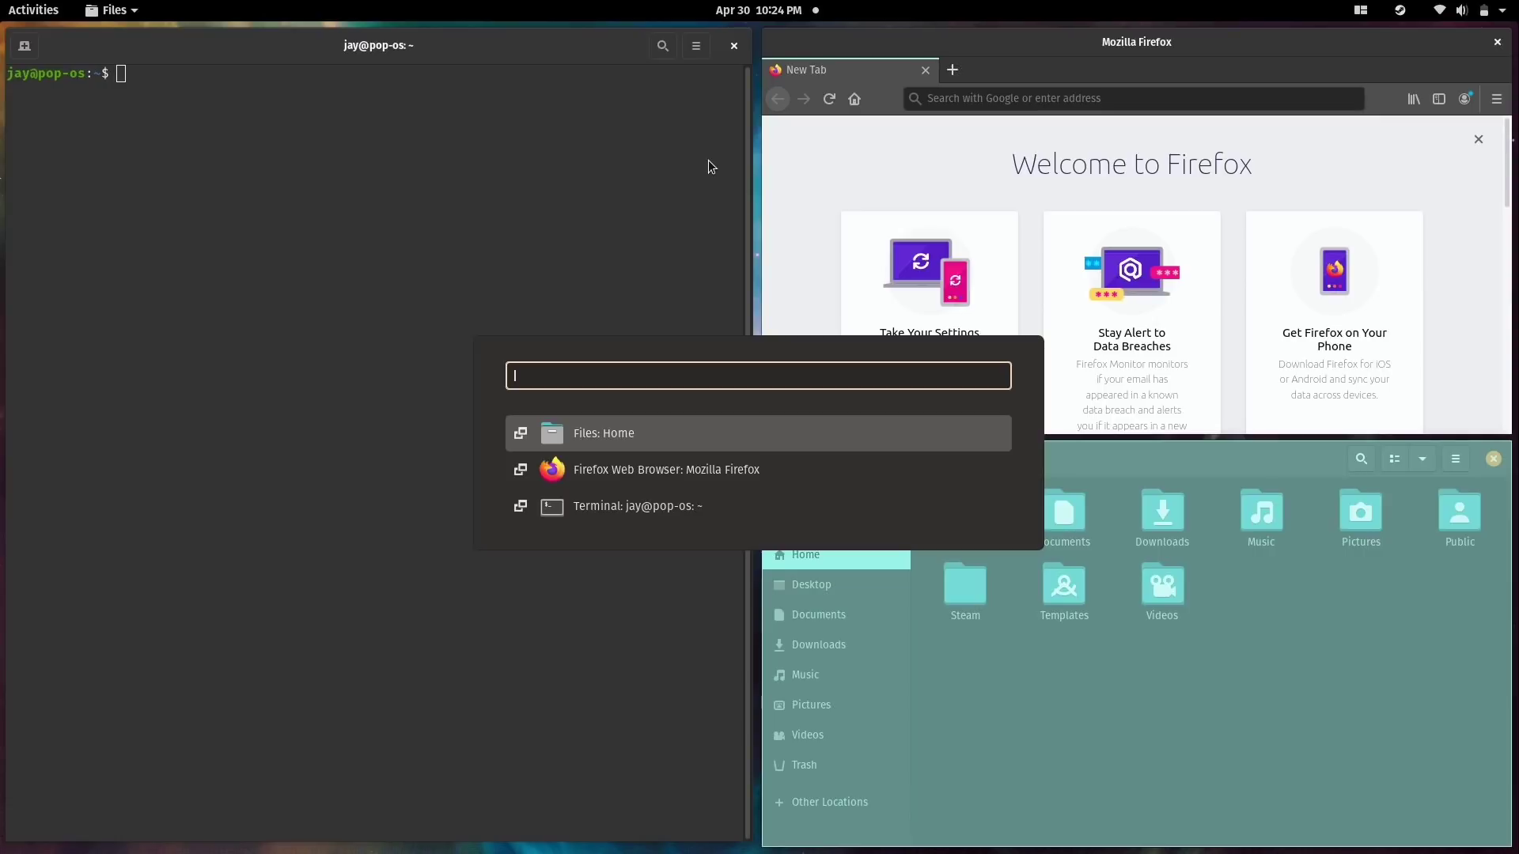
text(fire)
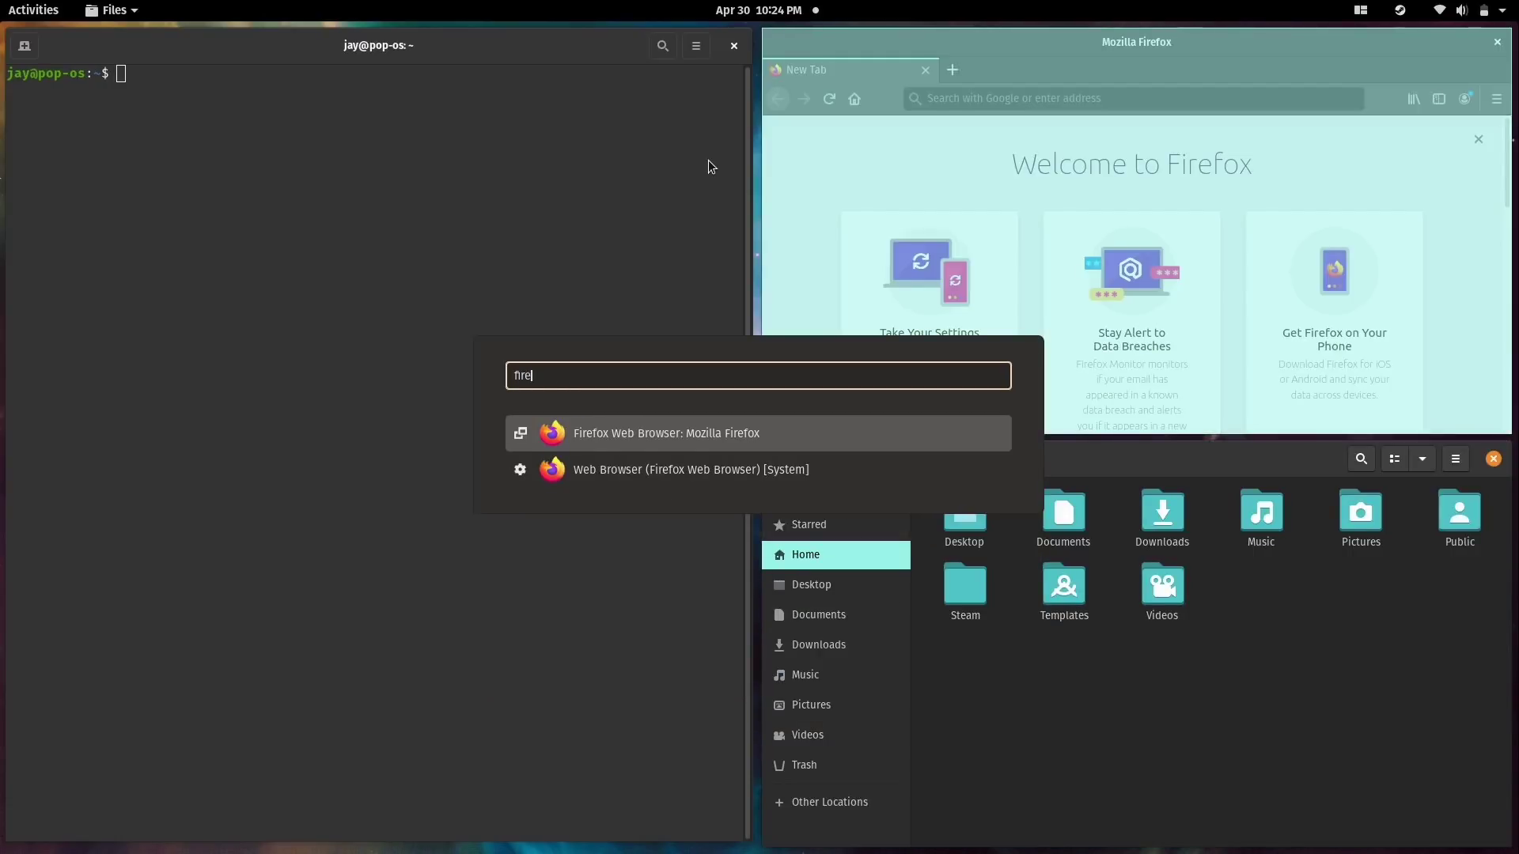
key(Return)
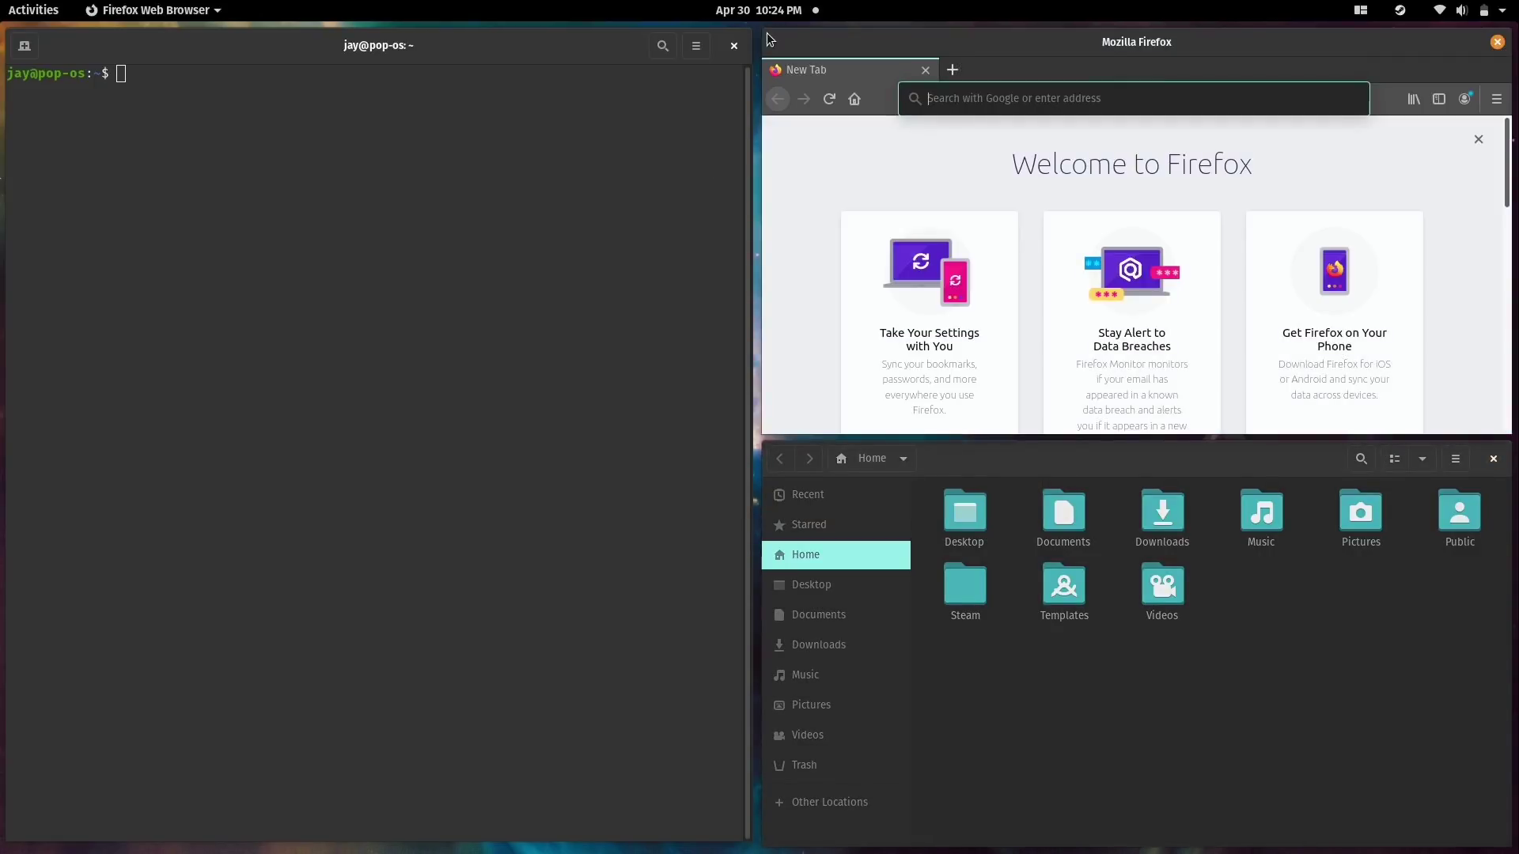
- Search the Pop launcher for "pop" and open Pop!_Shop as a fourth tiled window
key(super+slash)
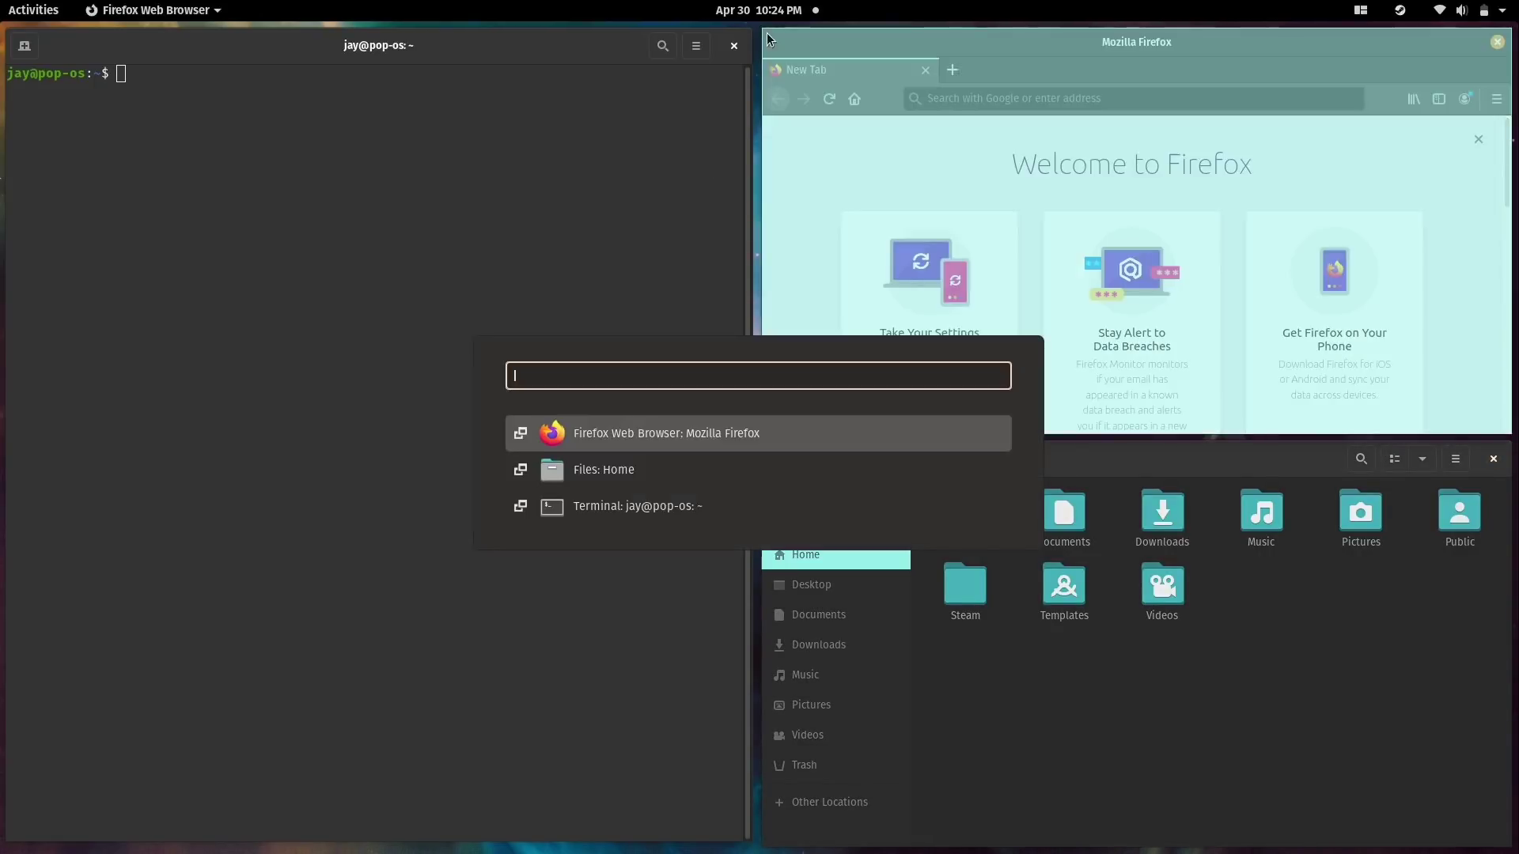
text(pop)
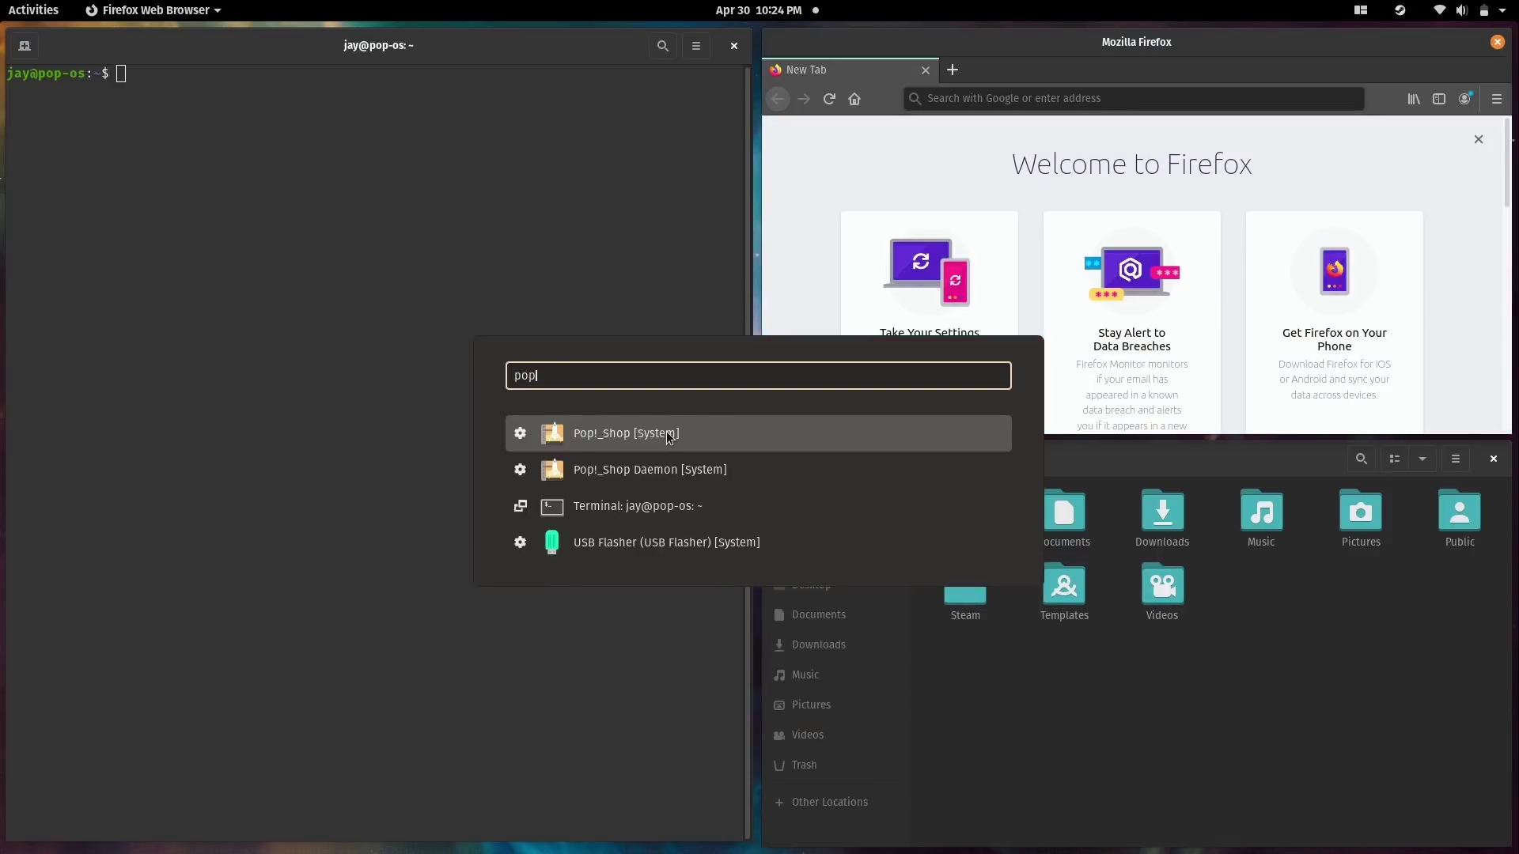
key(Return)
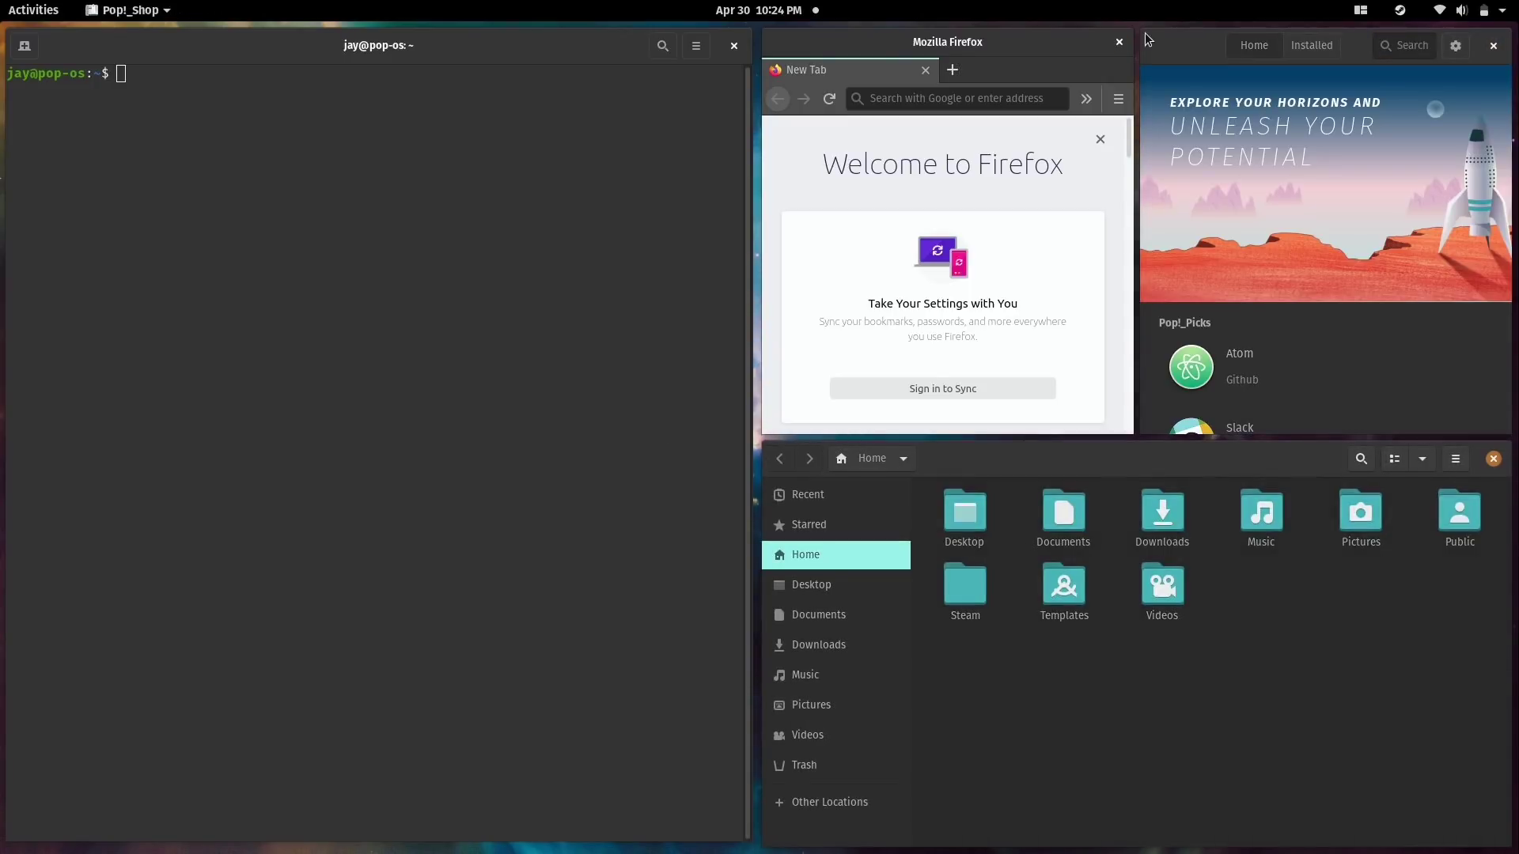
- Move the focus around the tiled windows and back to Pop!_Shop, and activate its search field
key(super+Left)
key(super+Down)
key(super+Up)
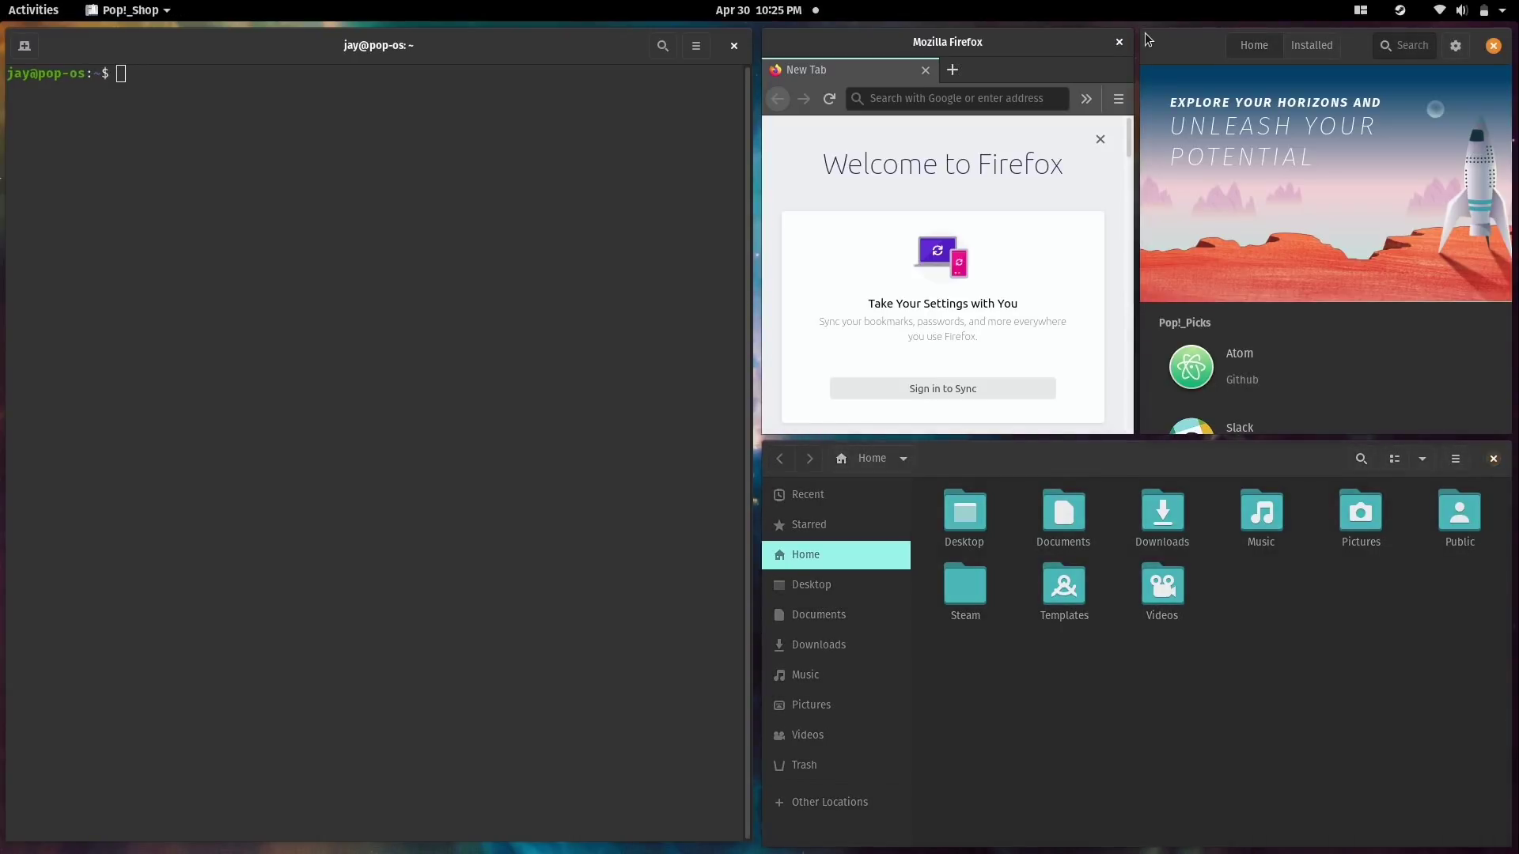
key(super+Left)
key(super+Down)
key(super+Up)
key(ctrl+f)
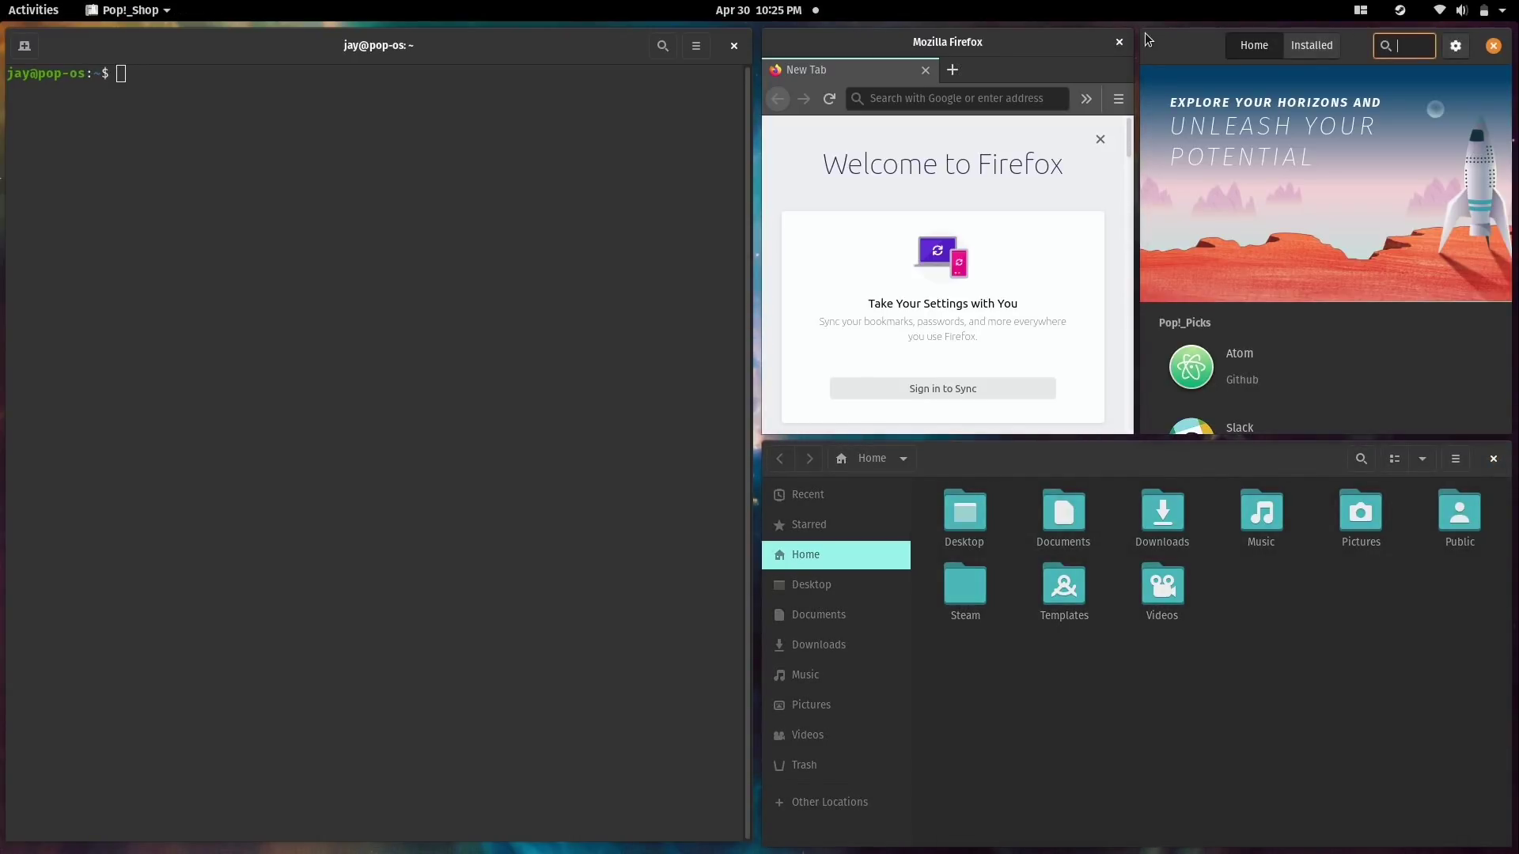
- Turn on Show Active Hint and move the focus among the four tiled windows, ending on the Terminal
click(1358, 11)
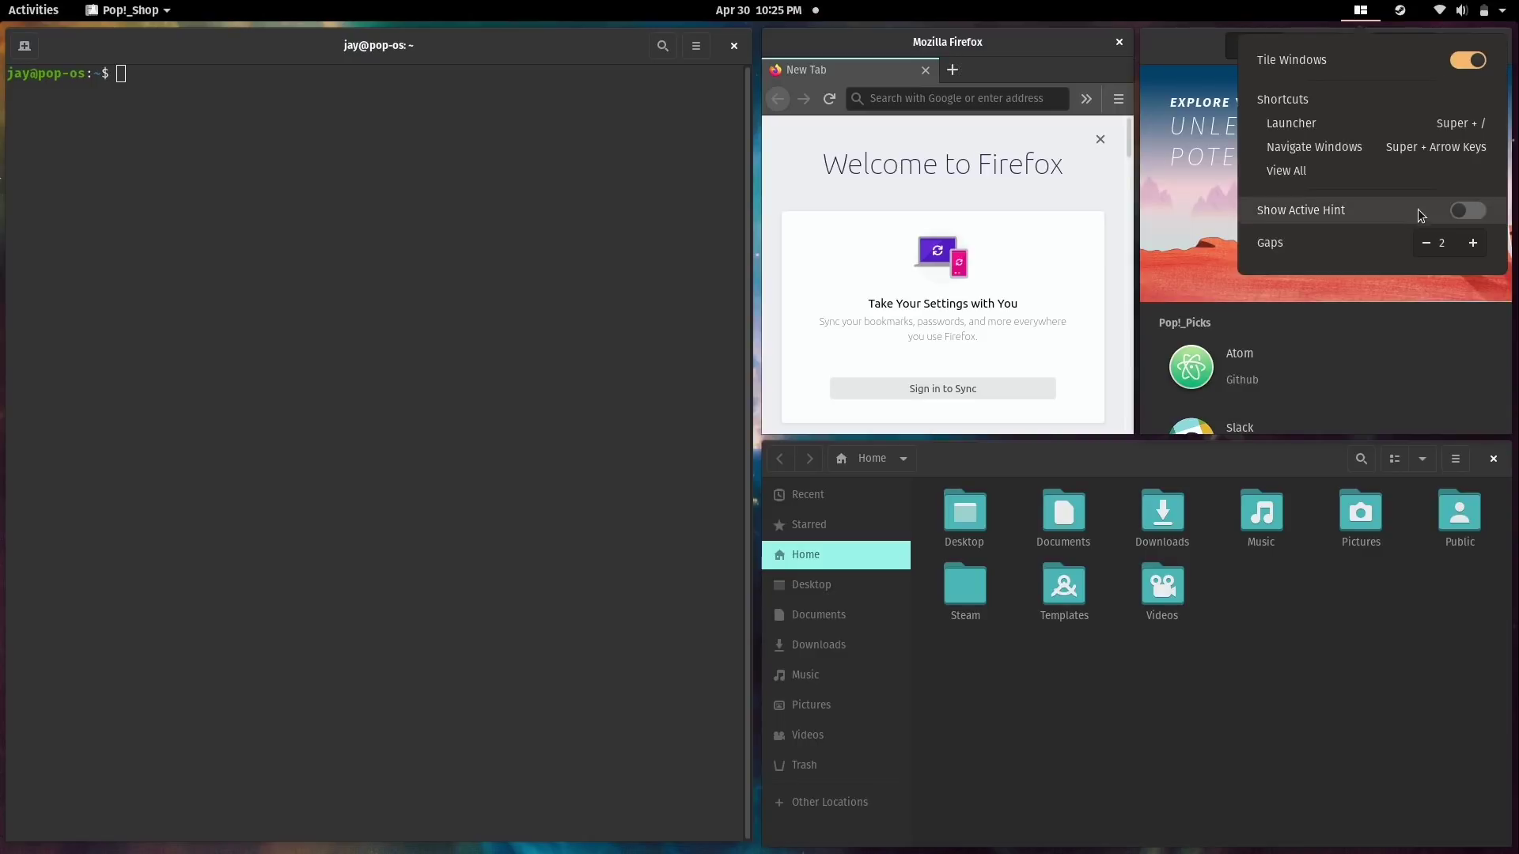
click(1464, 214)
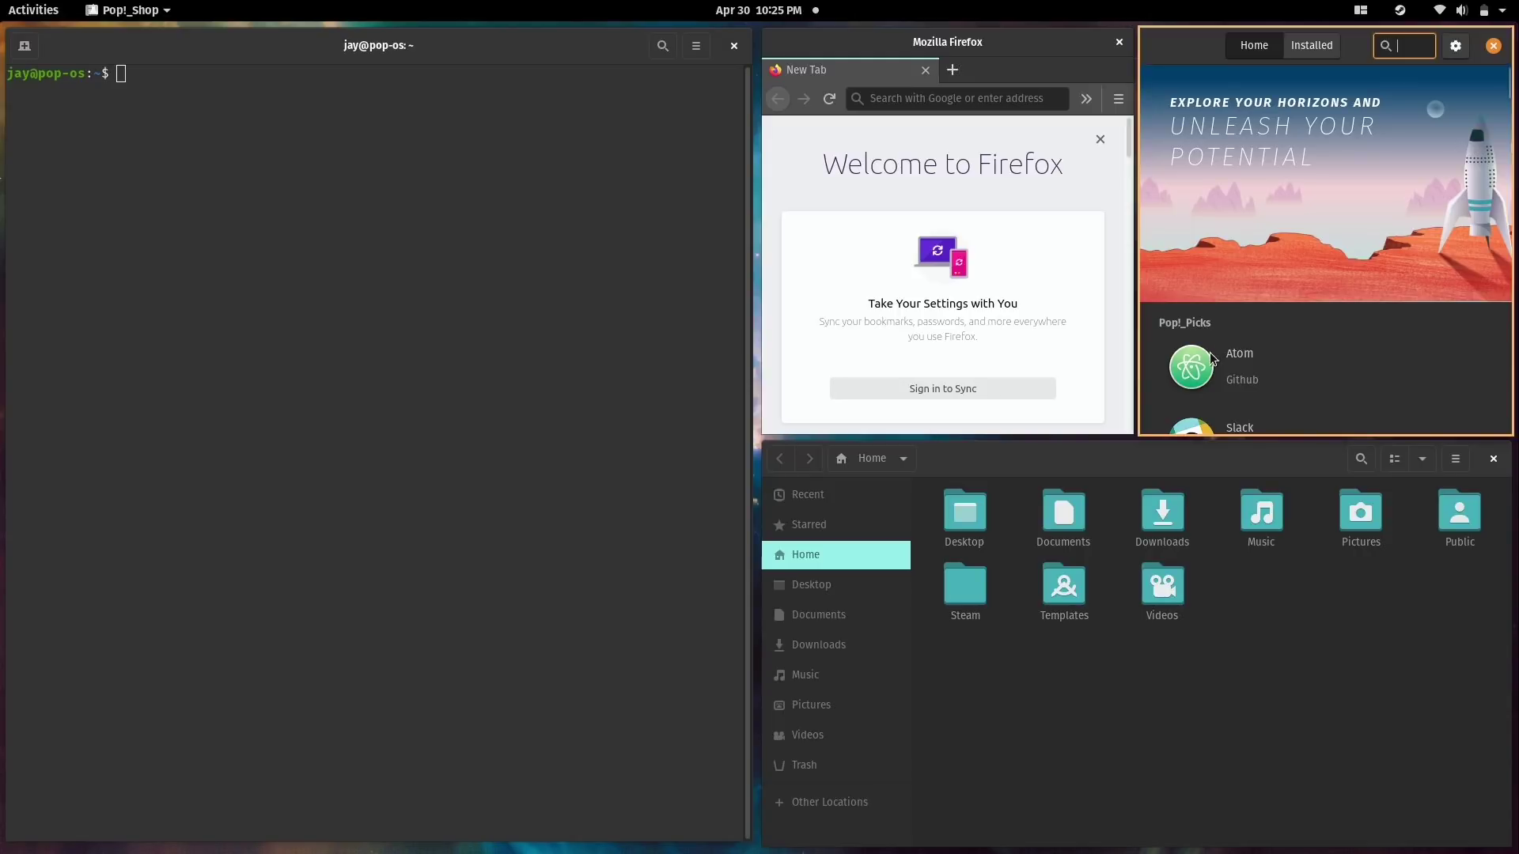
key(super+Left)
key(super+Down)
key(super+Left)
key(super+Right)
key(super+Up)
key(super+Left)
key(super+Left)
key(super+Right)
key(super+Up)
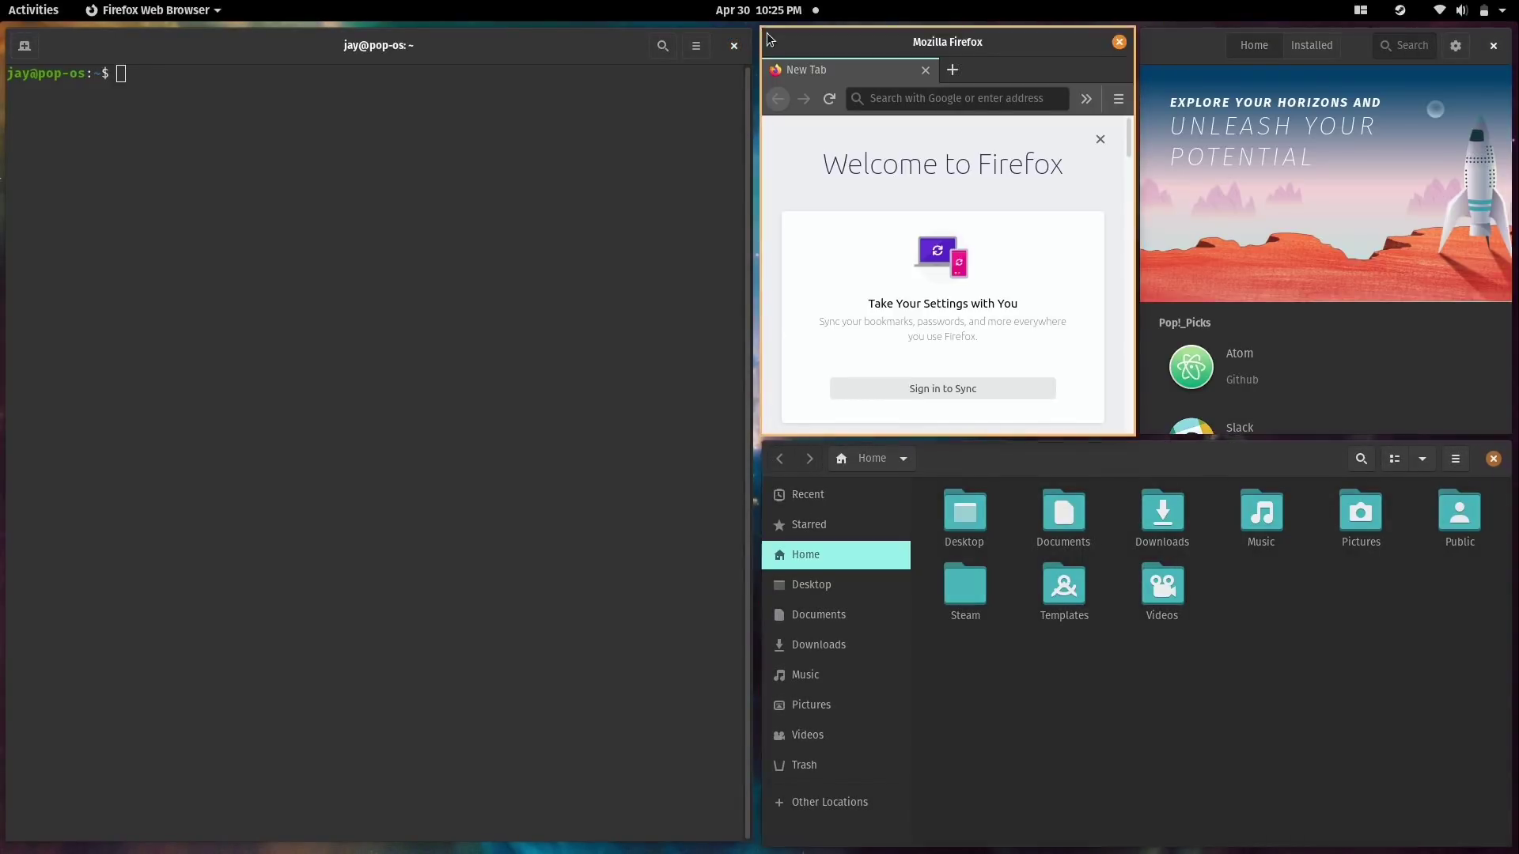
key(super+Left)
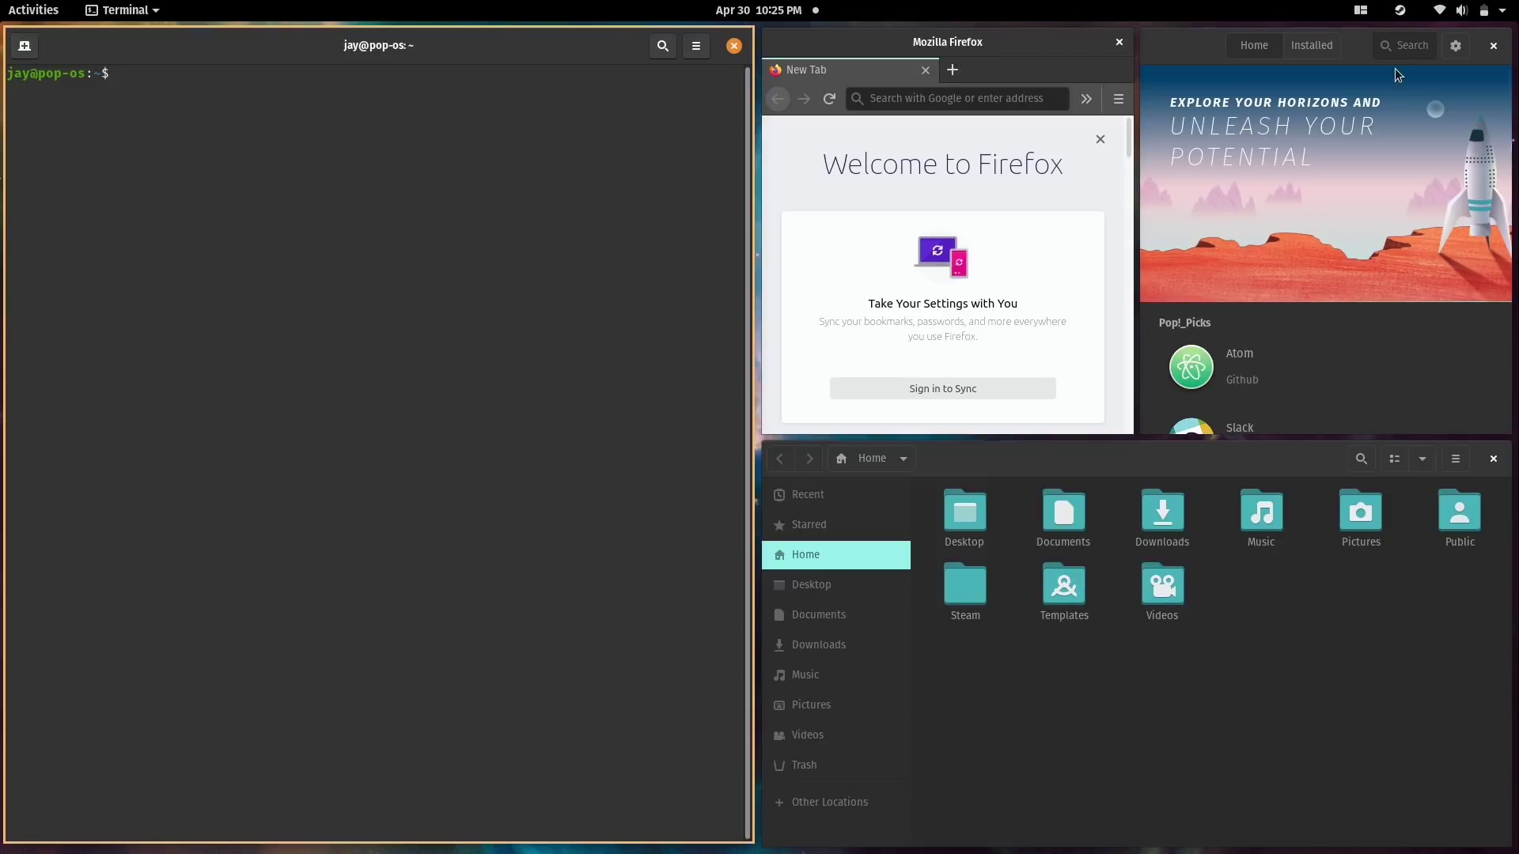
- Close the Pop!_Shop and Firefox windows, leaving Terminal and Files tiled
click(1493, 45)
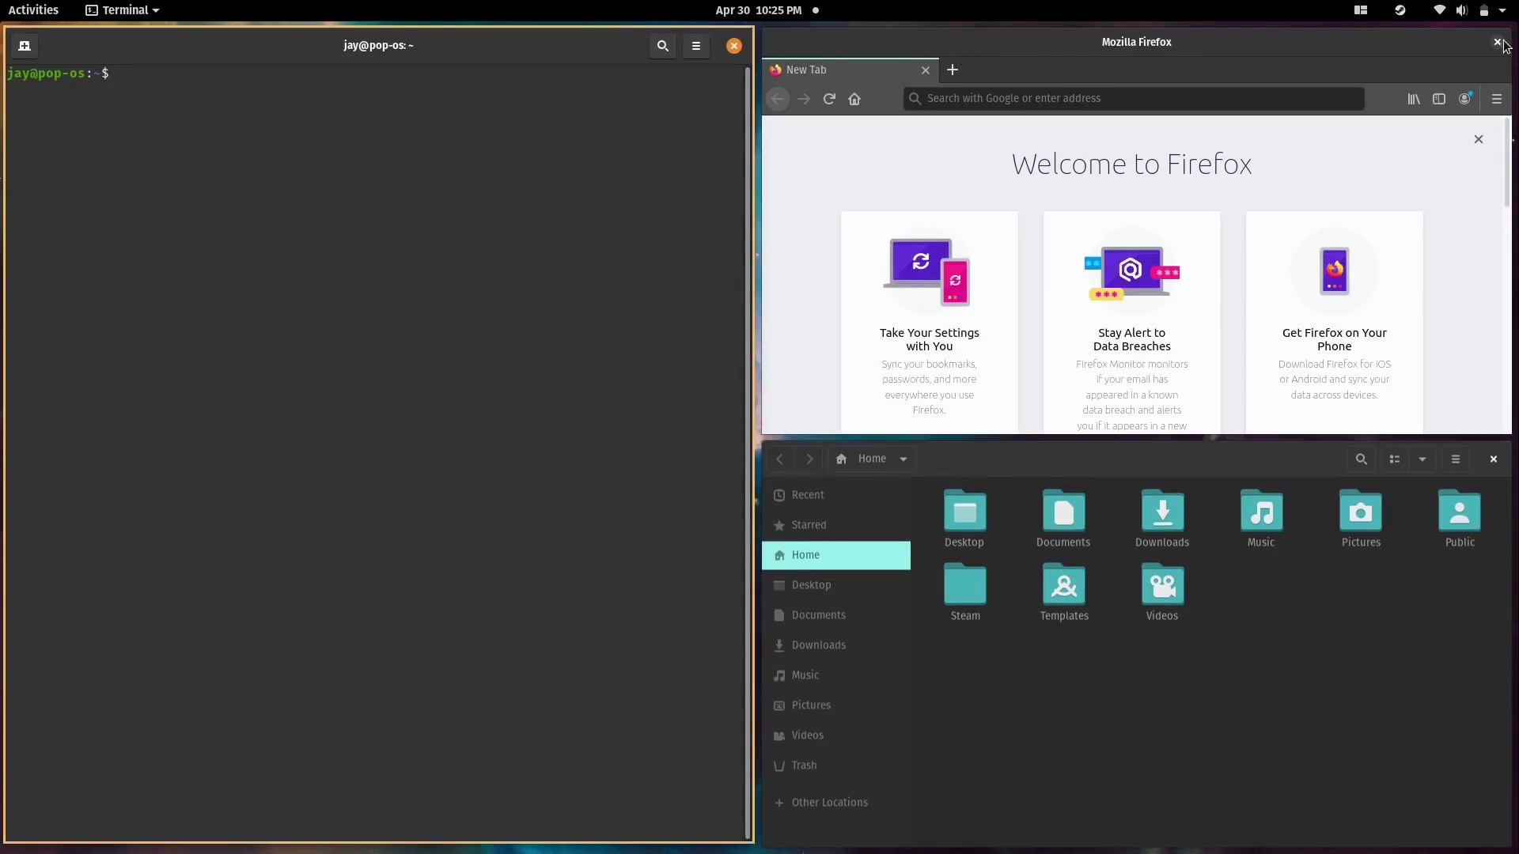
click(1497, 43)
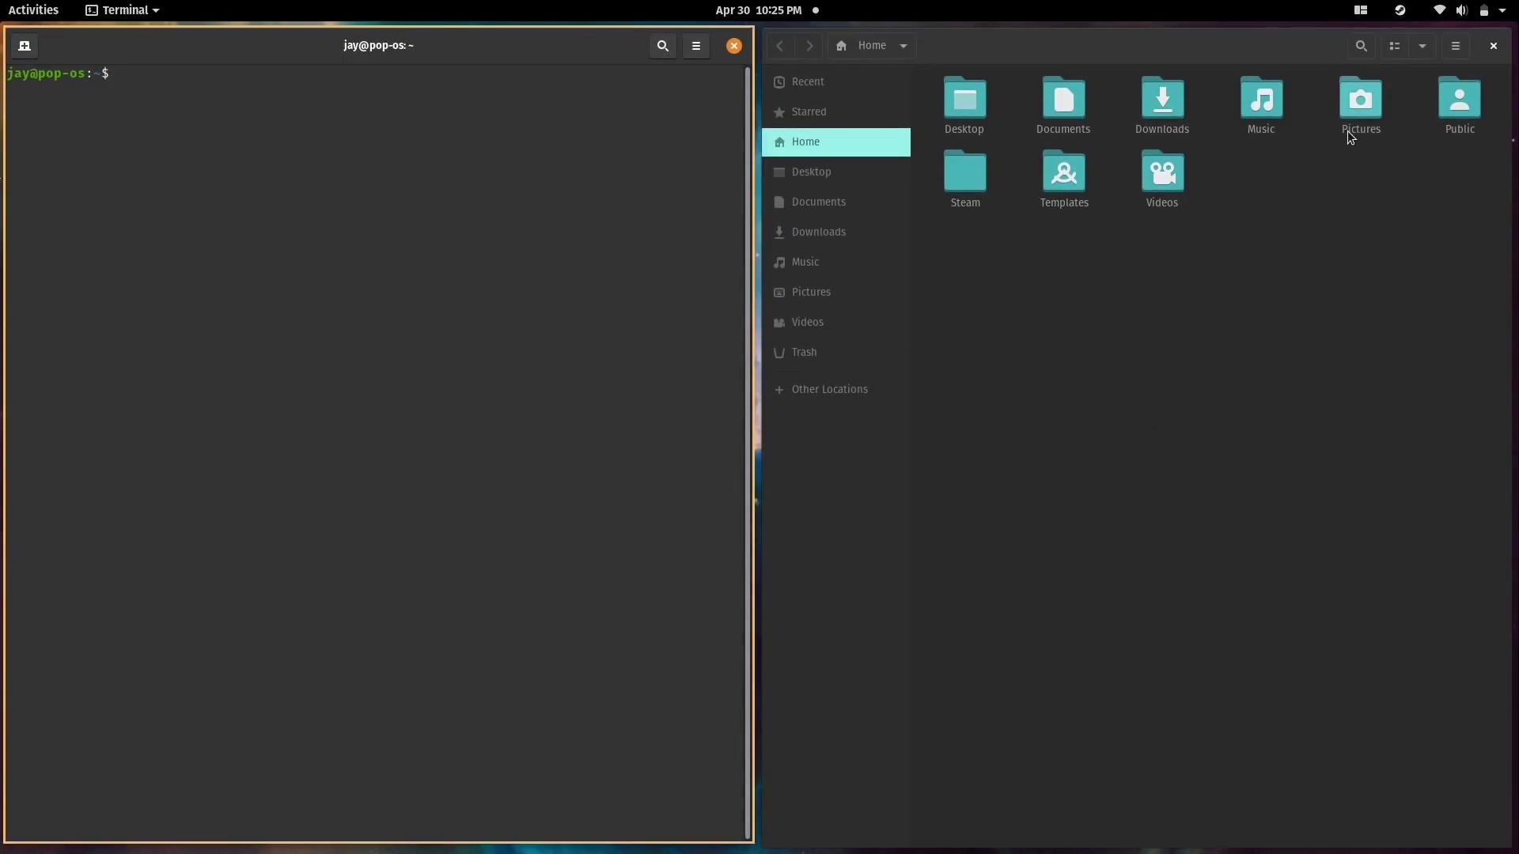